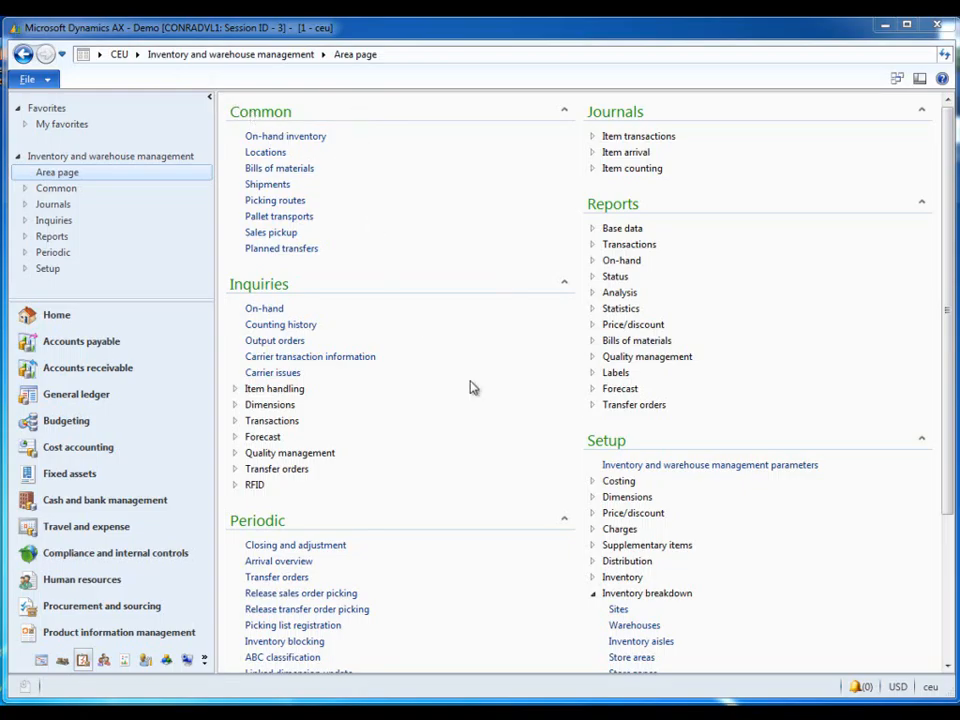
# Step: Create a new warehouse MW with the name mw and assign it to site 1
pyautogui.click(636, 625)
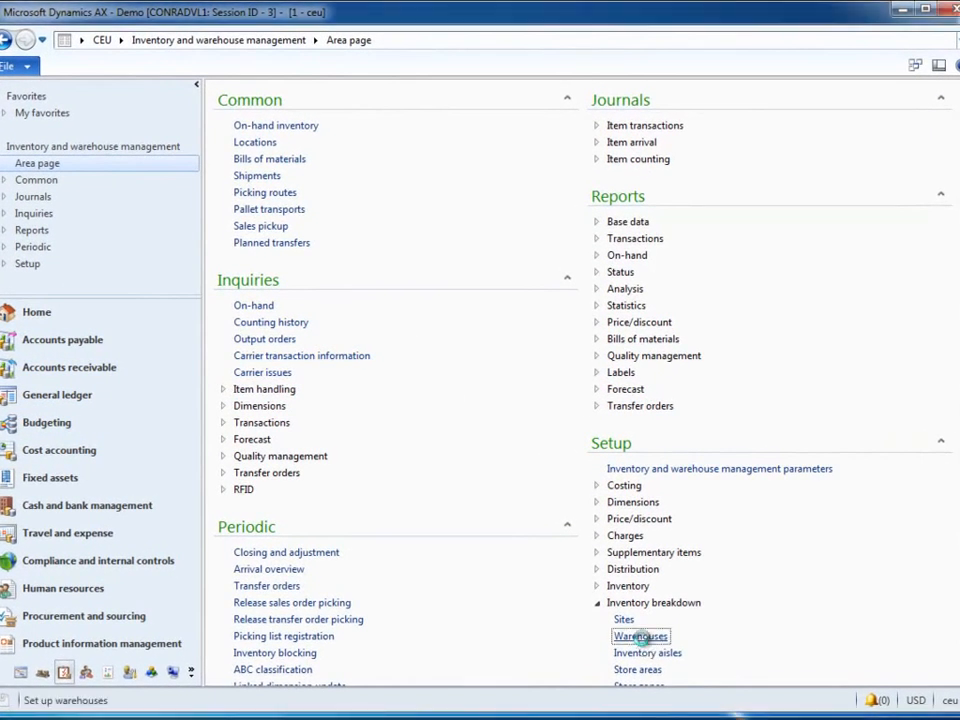
pyautogui.moveTo(733, 107); pyautogui.dragTo(605, 138)
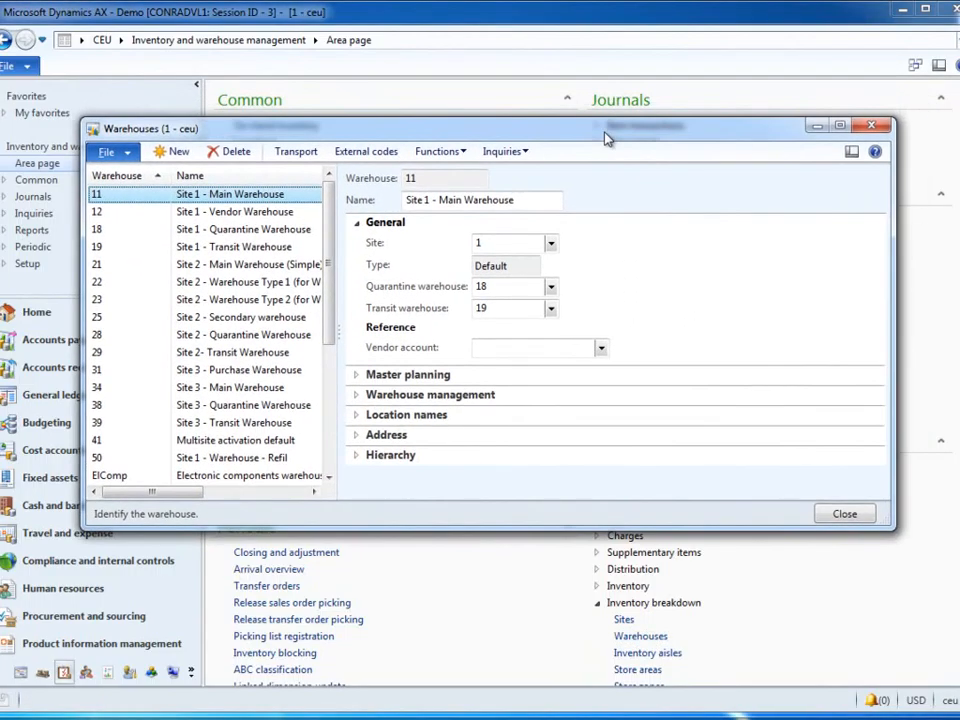
pyautogui.click(180, 152)
pyautogui.write('MW')
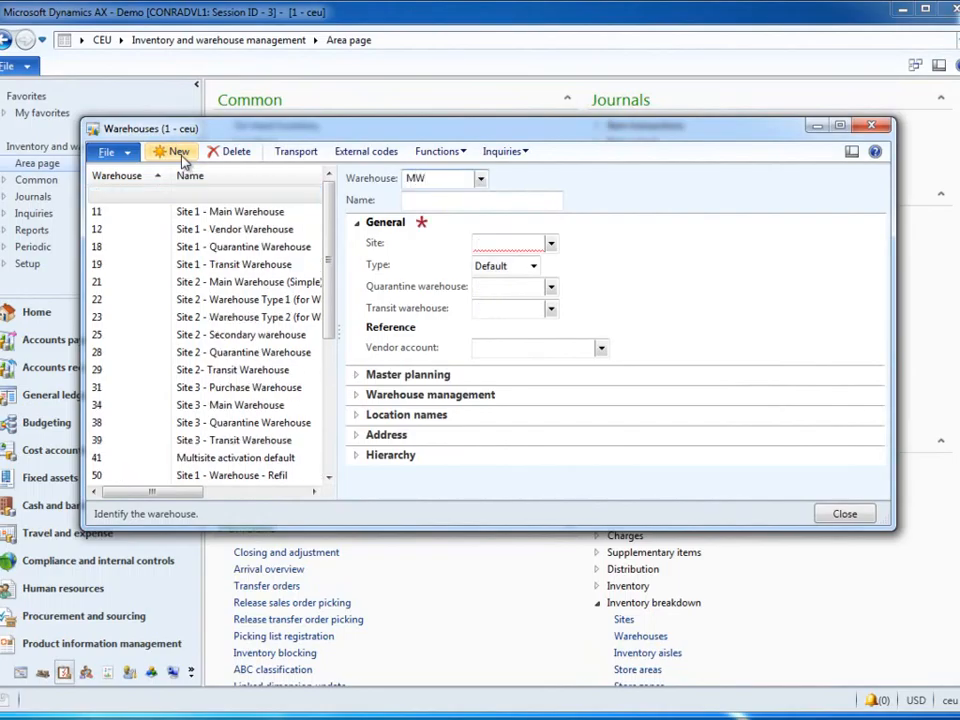
pyautogui.click(411, 200)
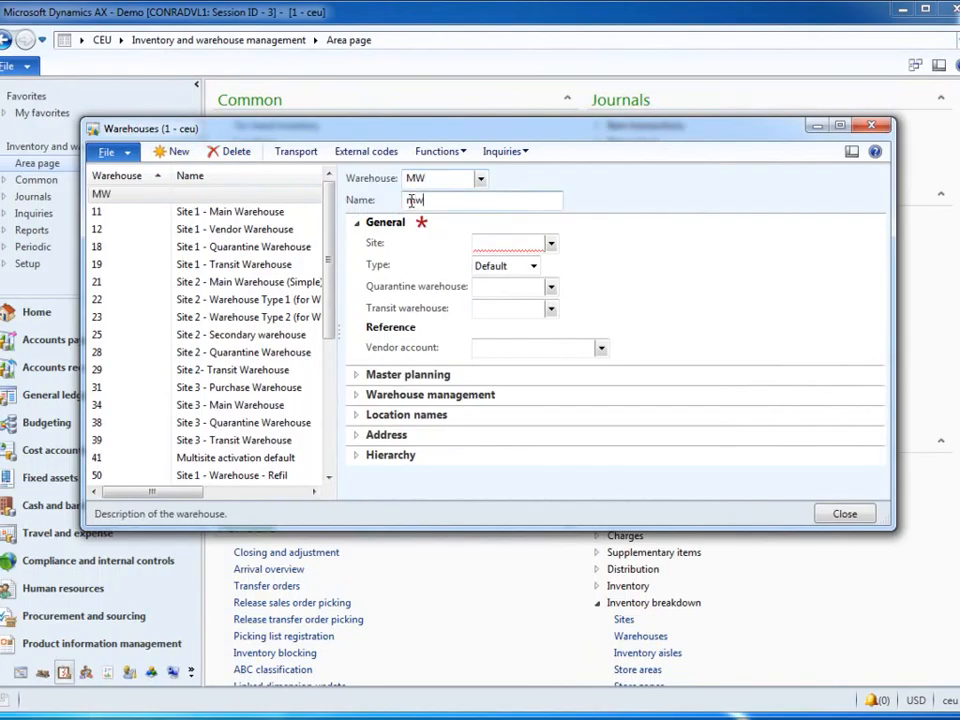
pyautogui.click(550, 244)
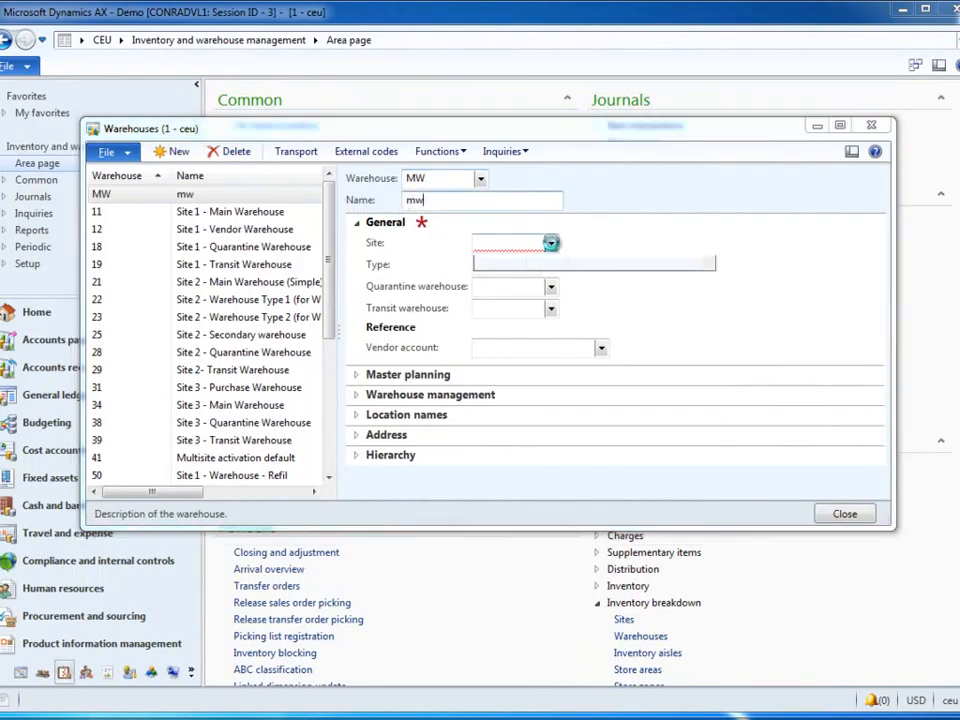
pyautogui.click(511, 287)
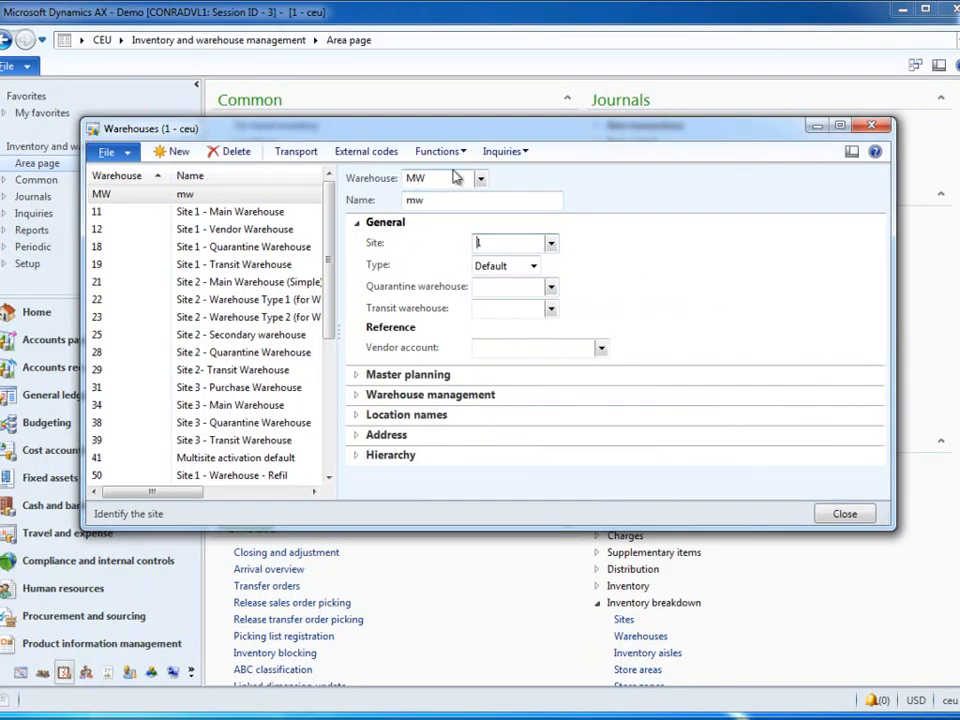
# Step: Add an inventory aisle DEF to warehouse MW
pyautogui.click(506, 152)
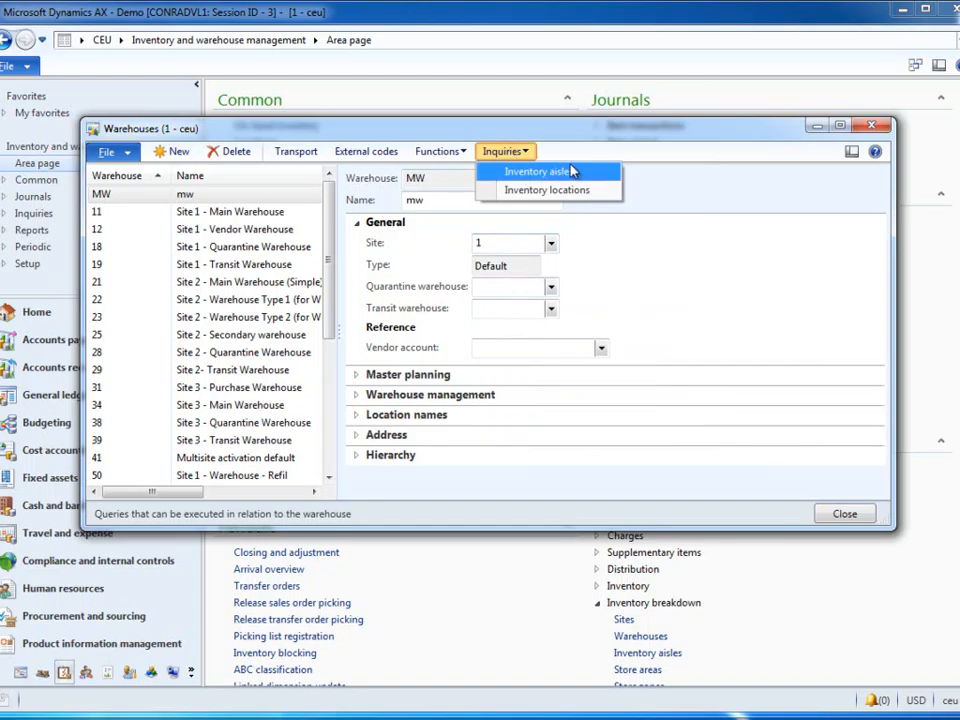
pyautogui.click(538, 174)
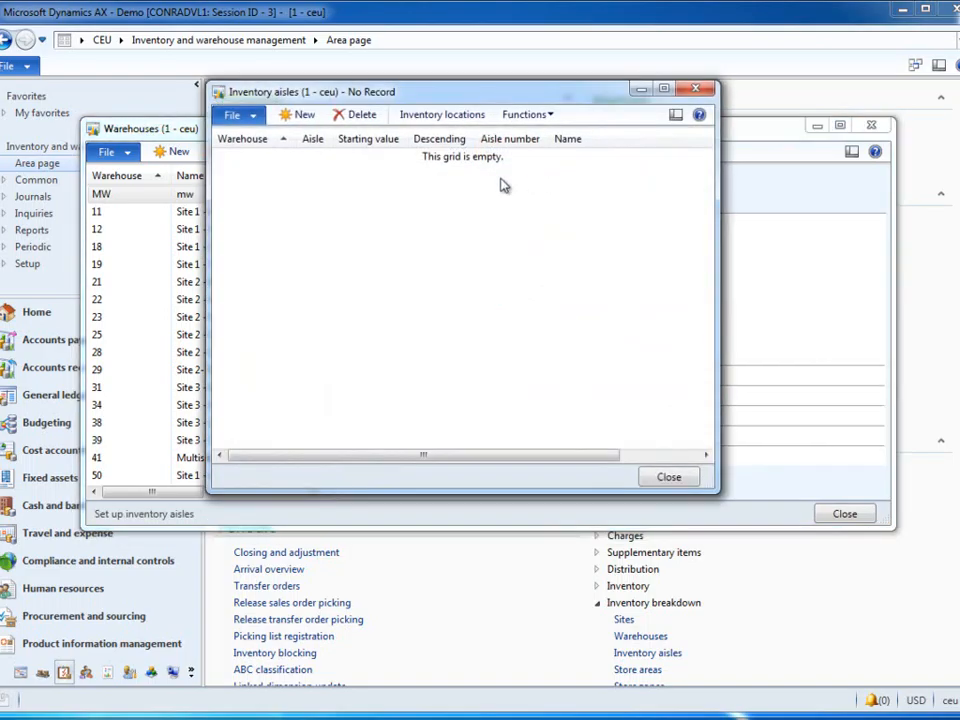
pyautogui.click(313, 118)
pyautogui.click(313, 157)
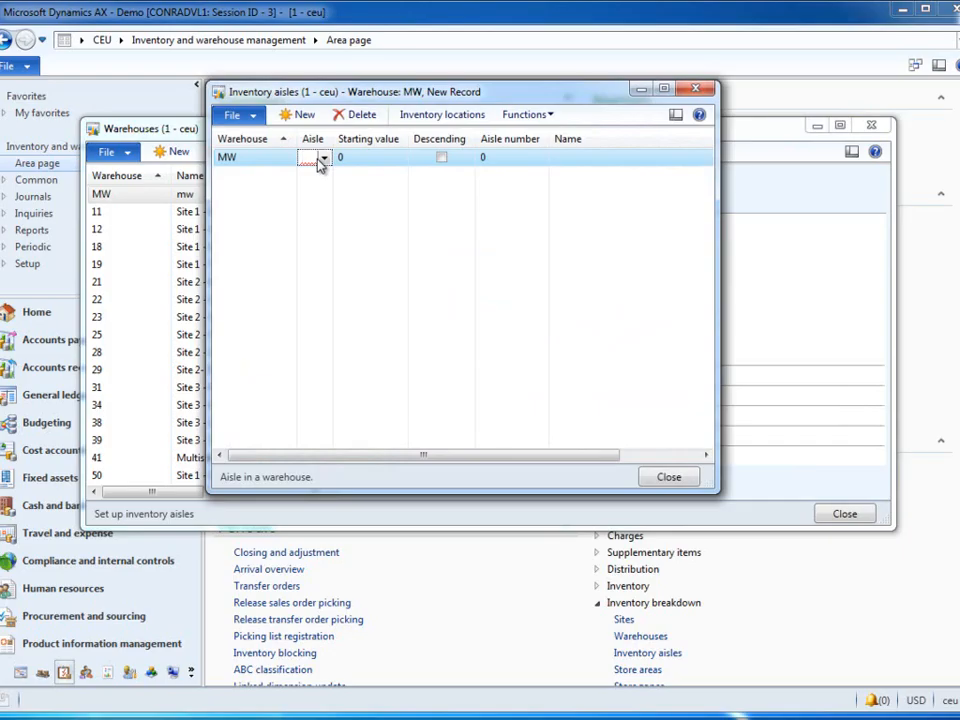
pyautogui.click(669, 478)
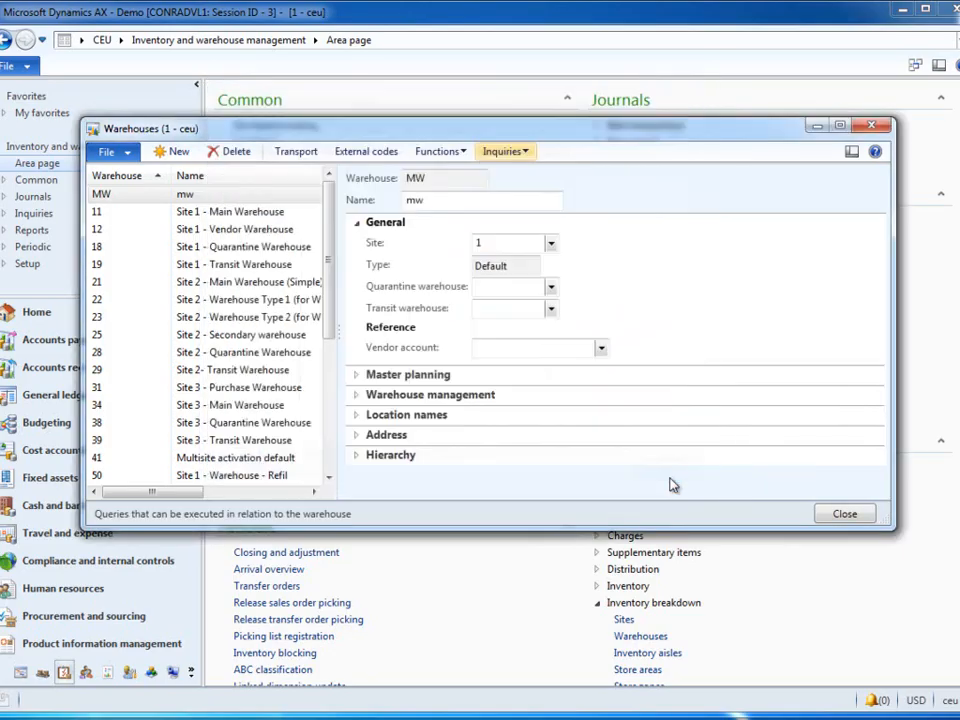
# Step: Create a new inventory location for warehouse MW with the location type Outbound dock
pyautogui.click(524, 151)
pyautogui.click(540, 190)
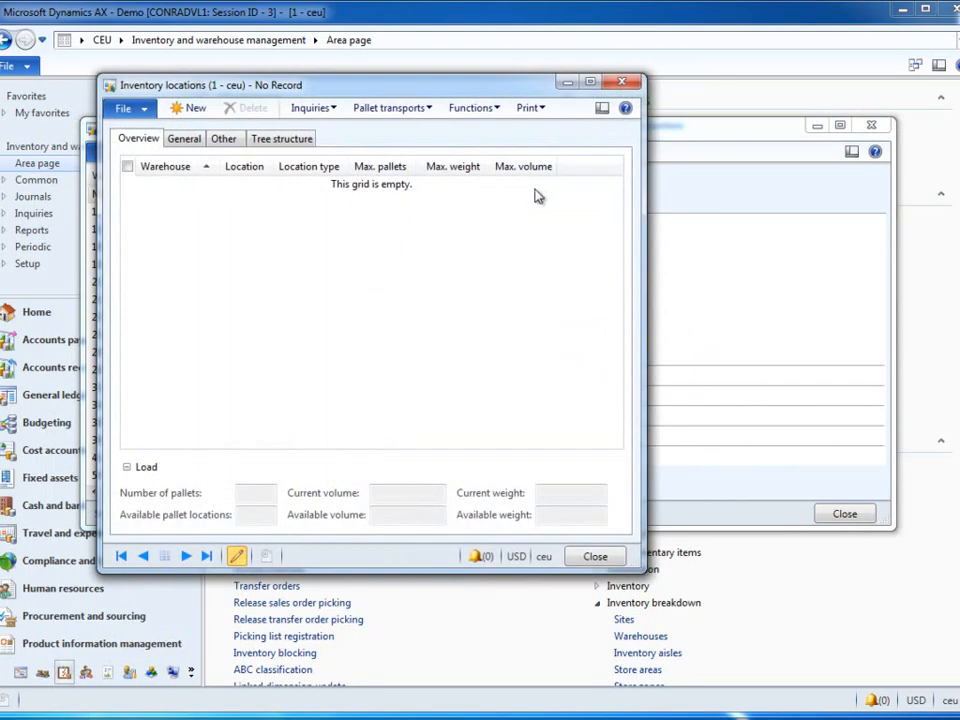
pyautogui.click(194, 108)
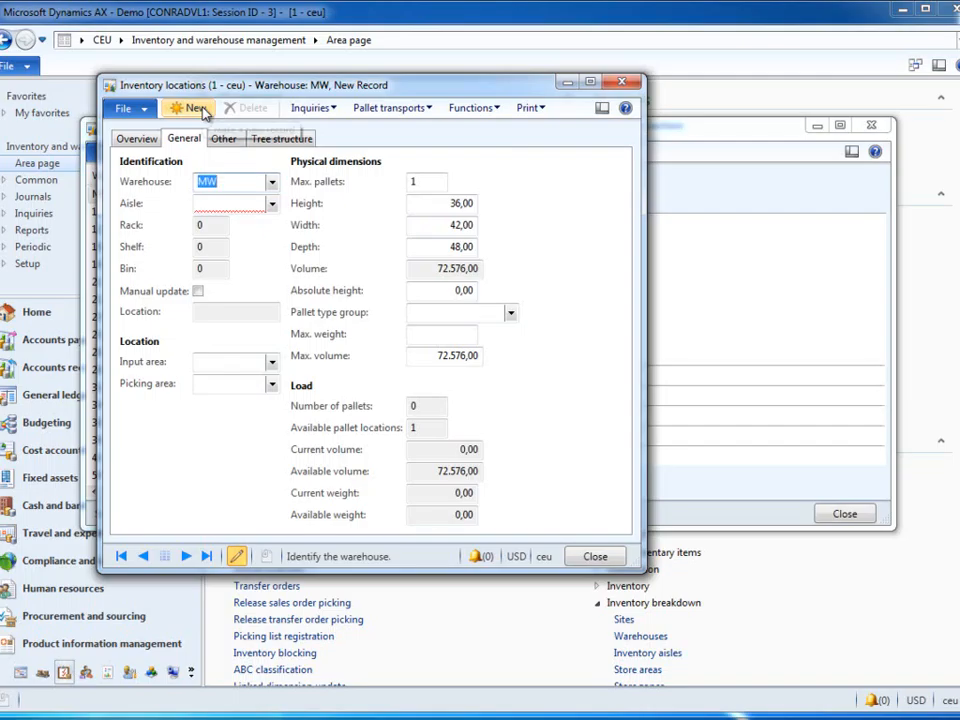
pyautogui.click(140, 140)
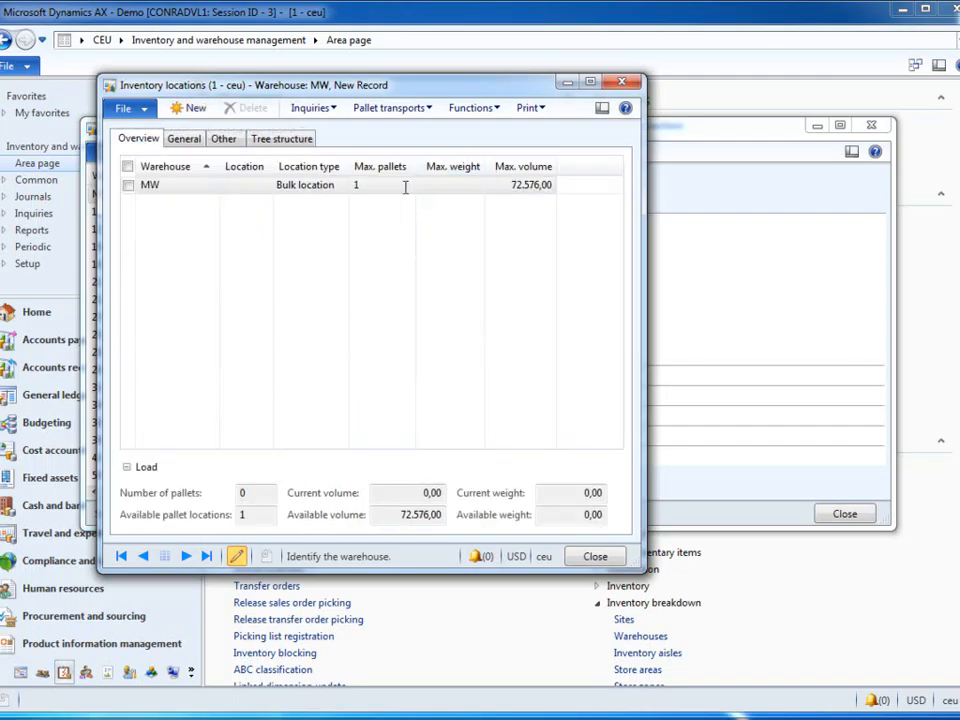
pyautogui.click(326, 197)
pyautogui.click(335, 192)
pyautogui.click(340, 186)
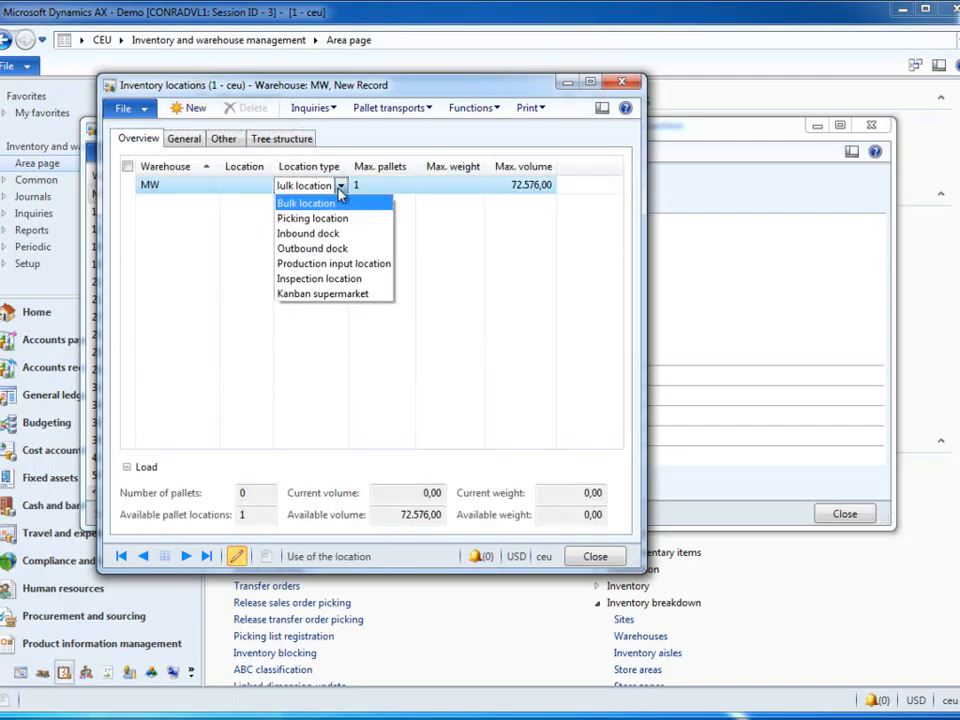
pyautogui.click(318, 248)
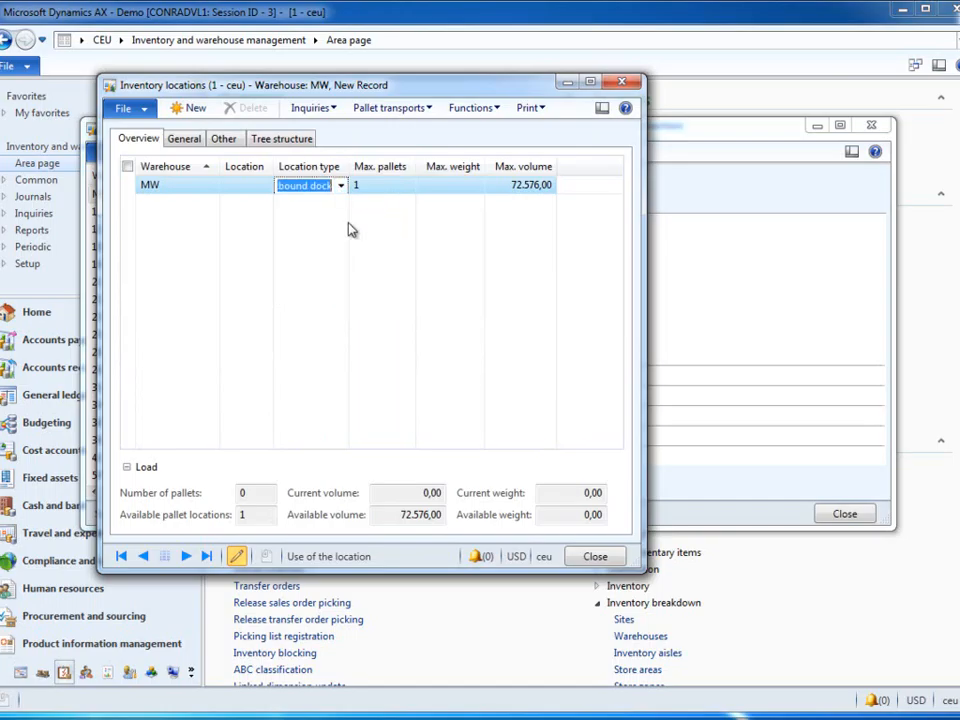
# Step: Assign the outbound dock location to aisle DEF, enable manual update and name the location OUTDOCK1
pyautogui.click(183, 138)
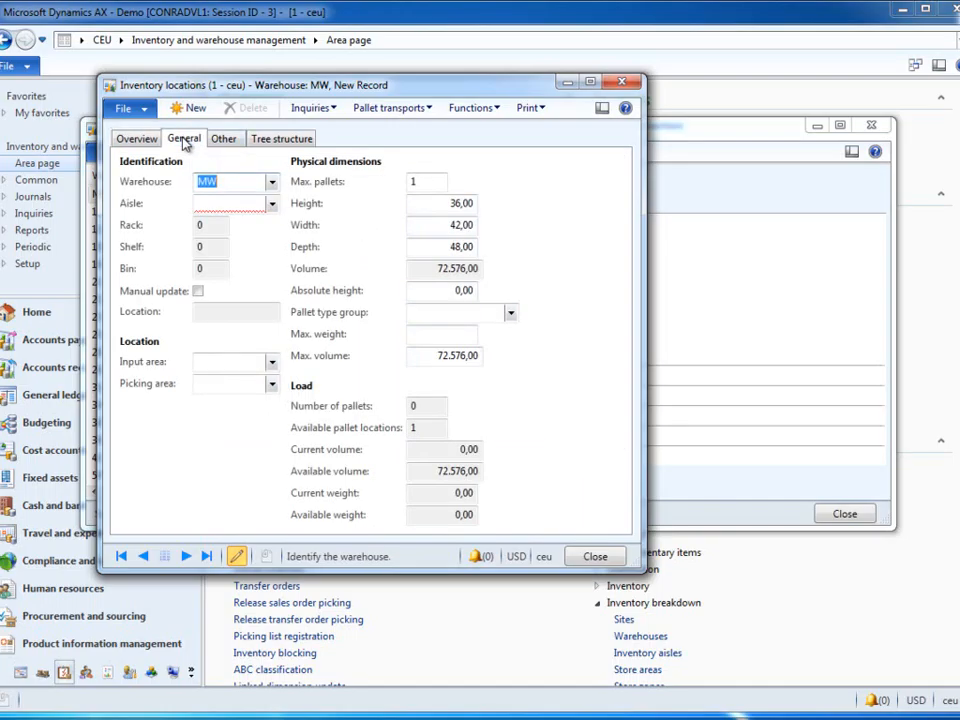
pyautogui.click(225, 204)
pyautogui.click(271, 203)
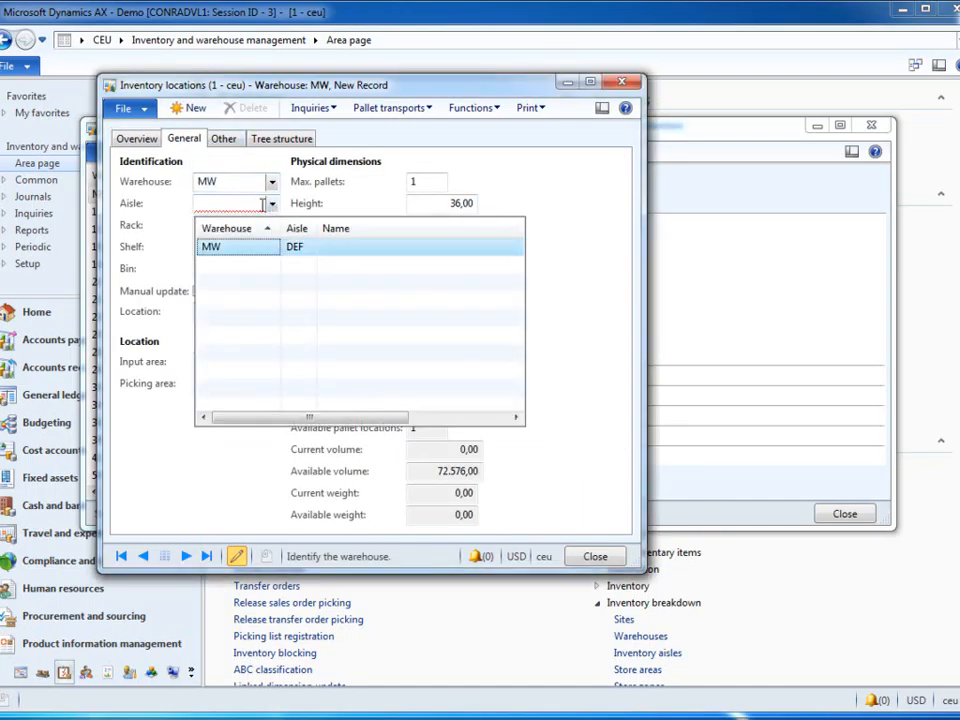
pyautogui.click(230, 254)
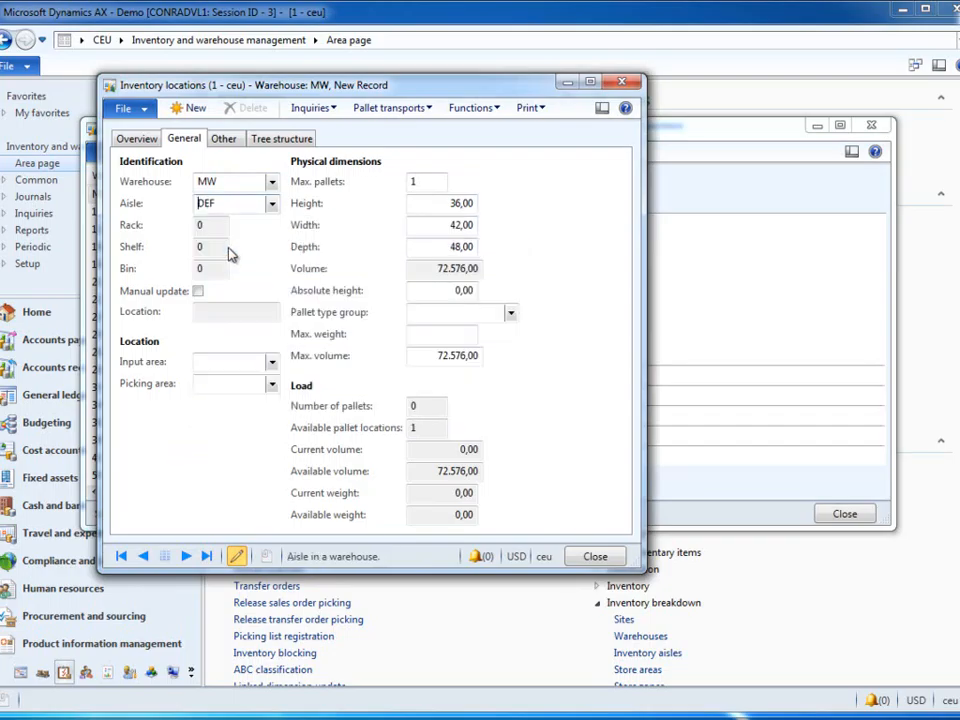
pyautogui.click(198, 291)
pyautogui.click(202, 310)
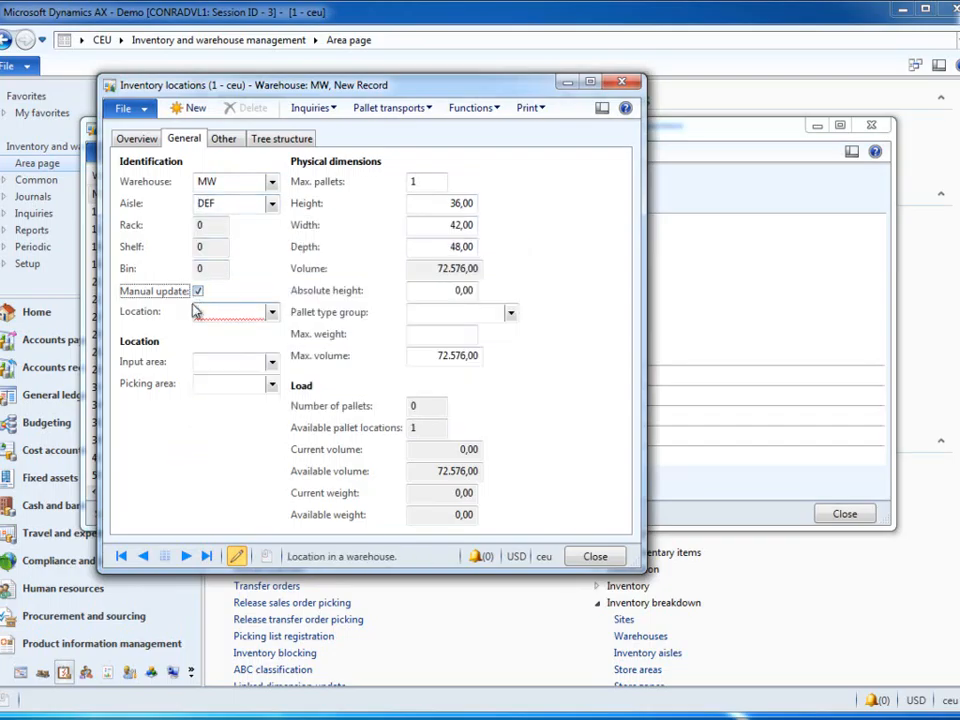
pyautogui.write('DOCK1')
pyautogui.click(593, 557)
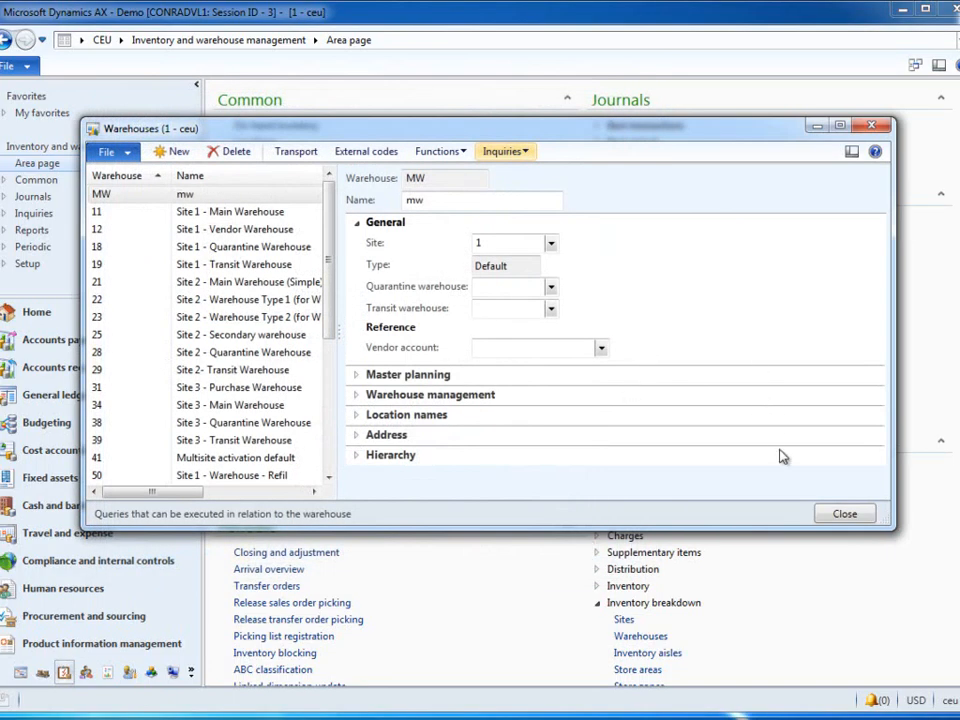
# Step: Create a second warehouse PRODW with the name PW and assign it to site 1
pyautogui.click(174, 152)
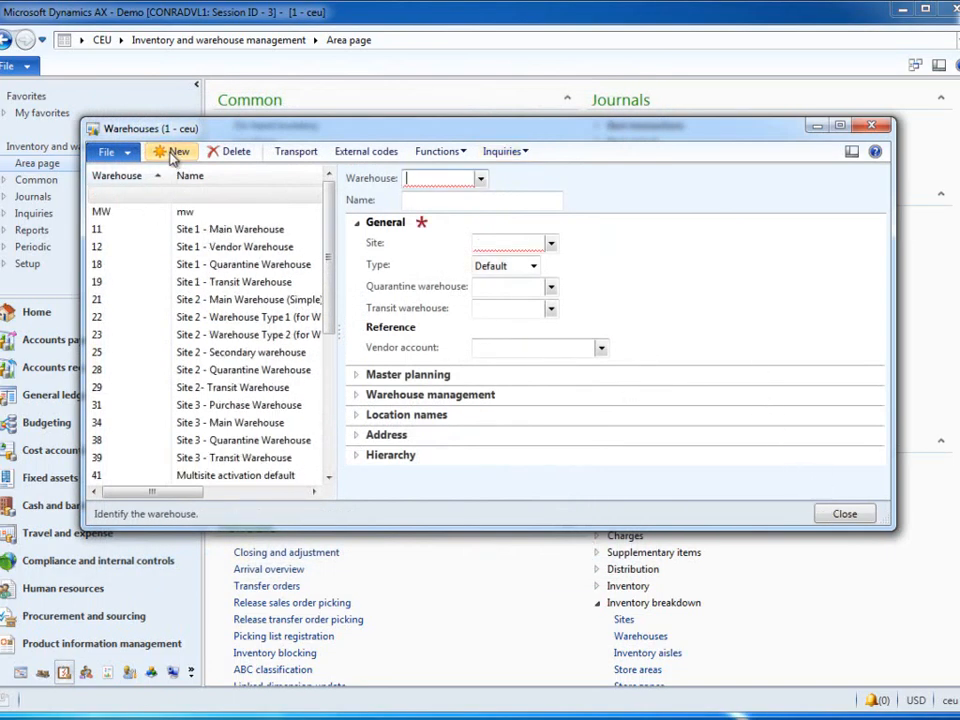
pyautogui.write('PROD')
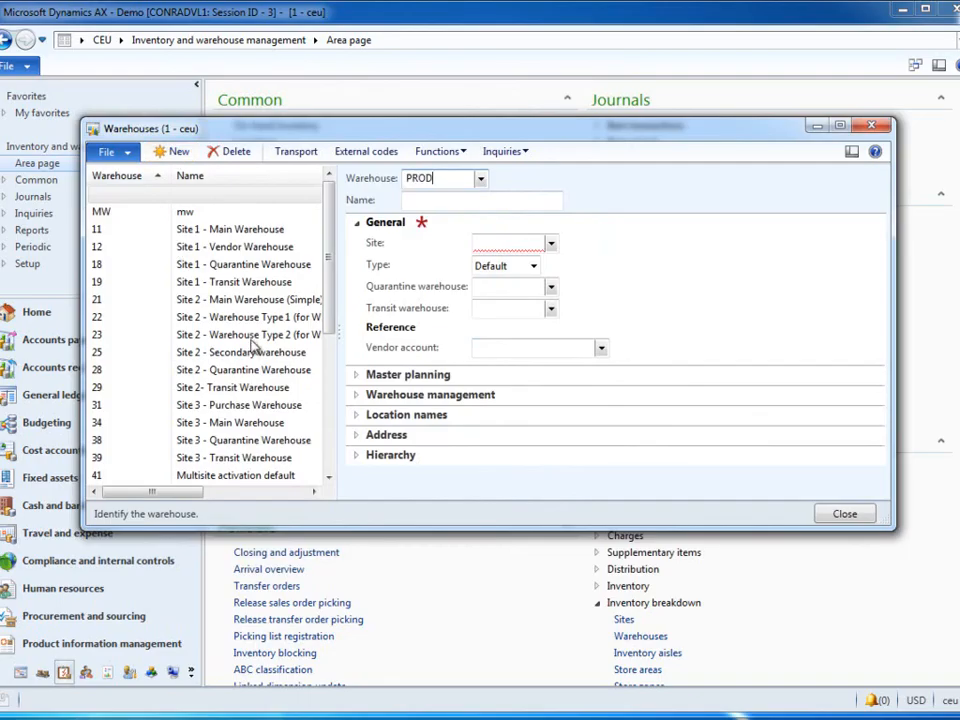
pyautogui.write('W')
pyautogui.click(437, 199)
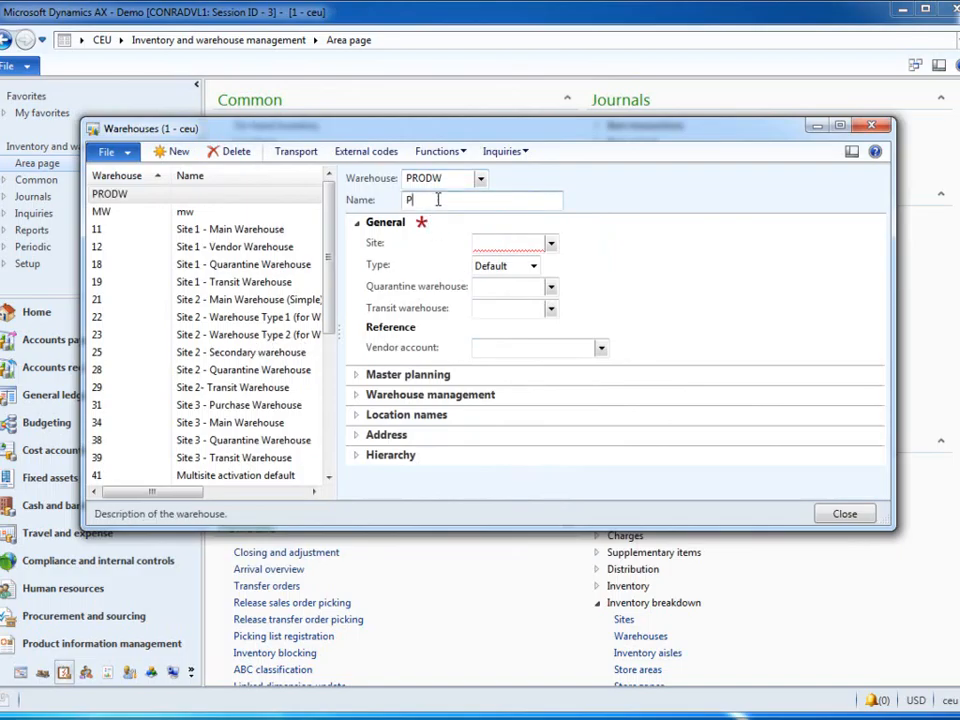
pyautogui.write('PW')
pyautogui.click(550, 244)
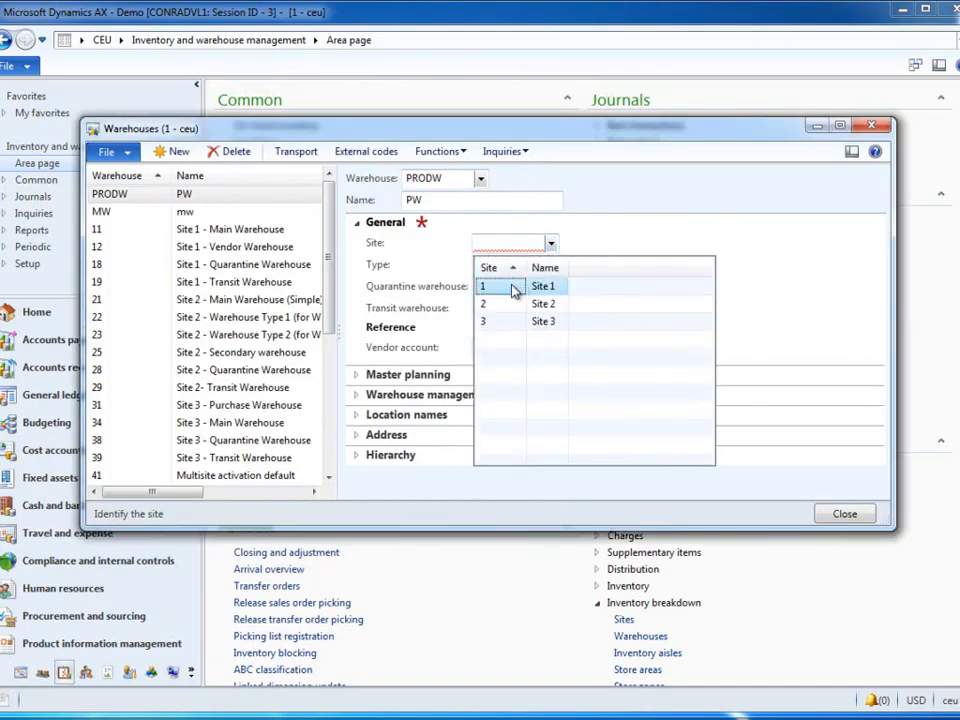
pyautogui.click(512, 285)
# Step: Add an inventory aisle DEF to warehouse PRODW
pyautogui.click(520, 151)
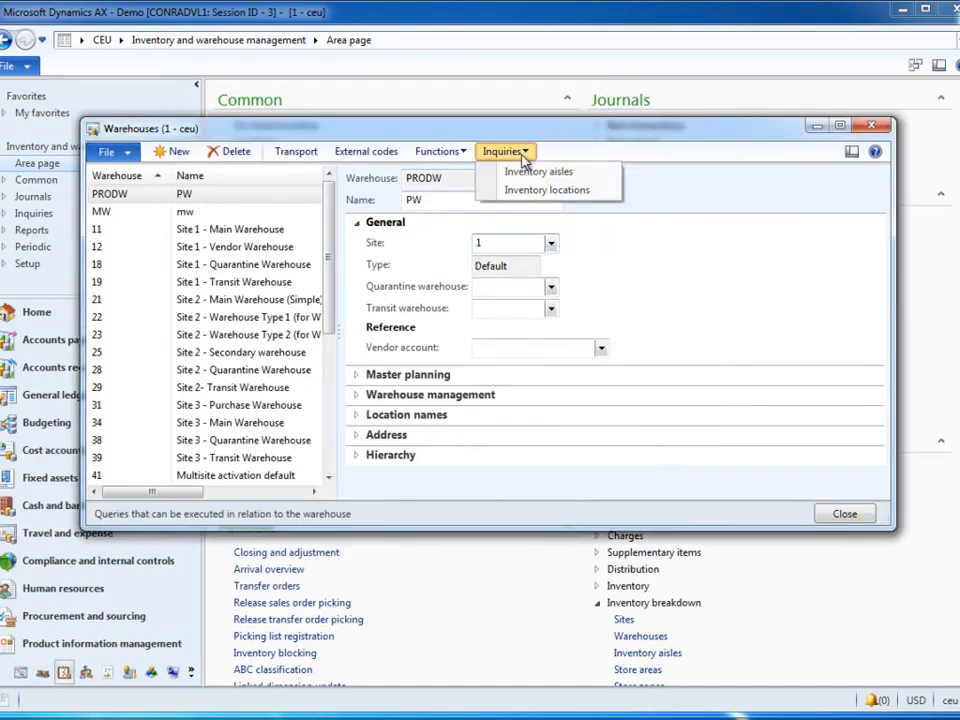
pyautogui.click(531, 173)
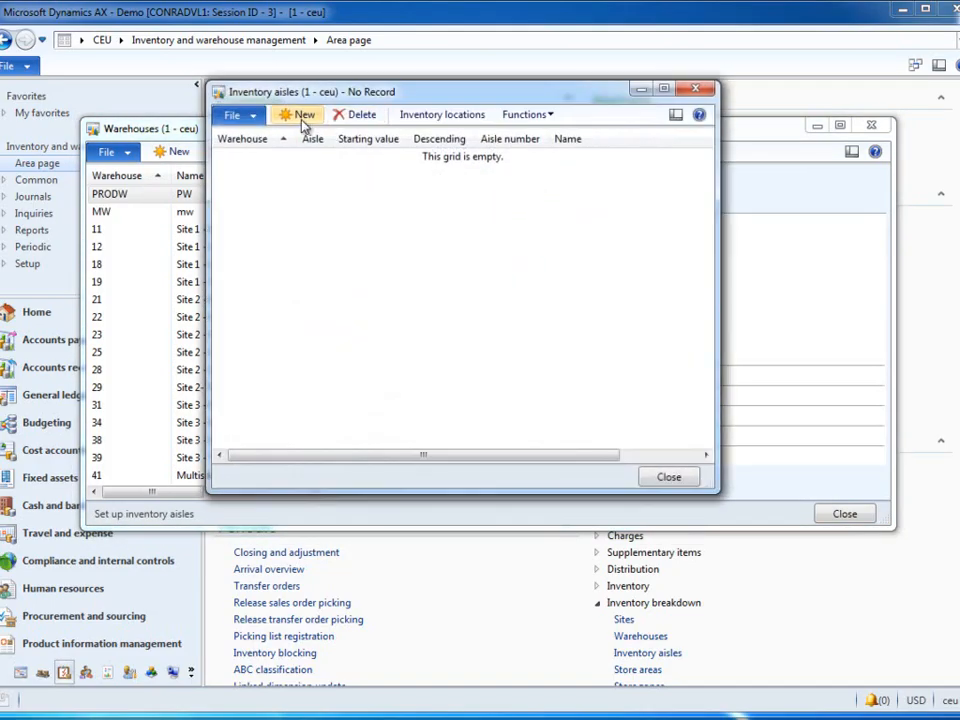
pyautogui.click(300, 117)
pyautogui.click(316, 159)
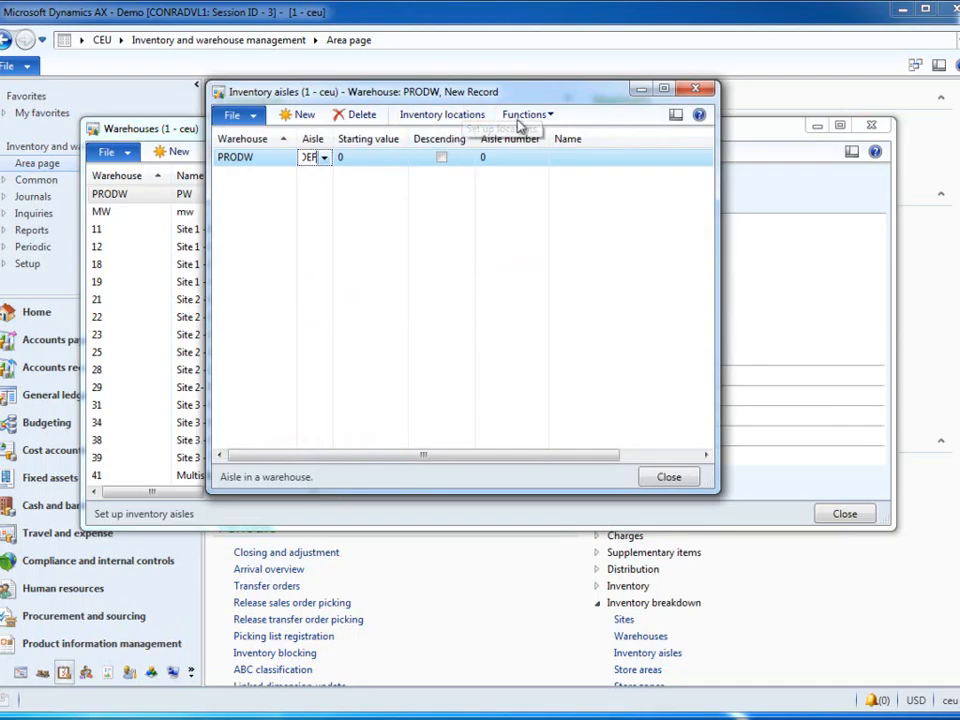
pyautogui.click(666, 478)
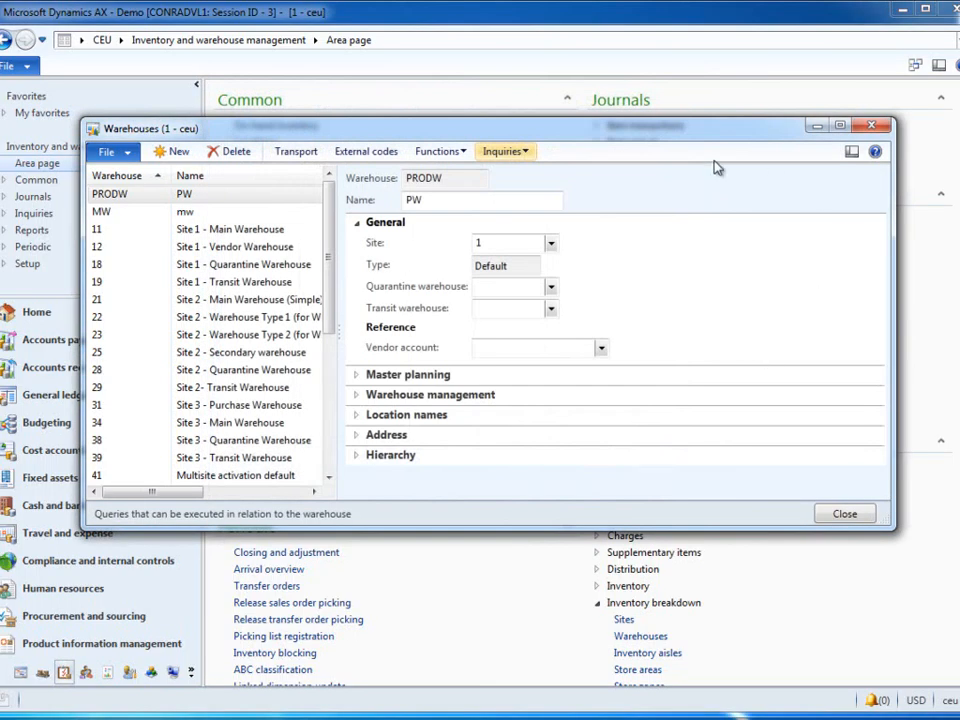
# Step: Create inventory location INPWCP for warehouse PRODW in aisle DEF, with manual update enabled
pyautogui.click(505, 151)
pyautogui.click(540, 189)
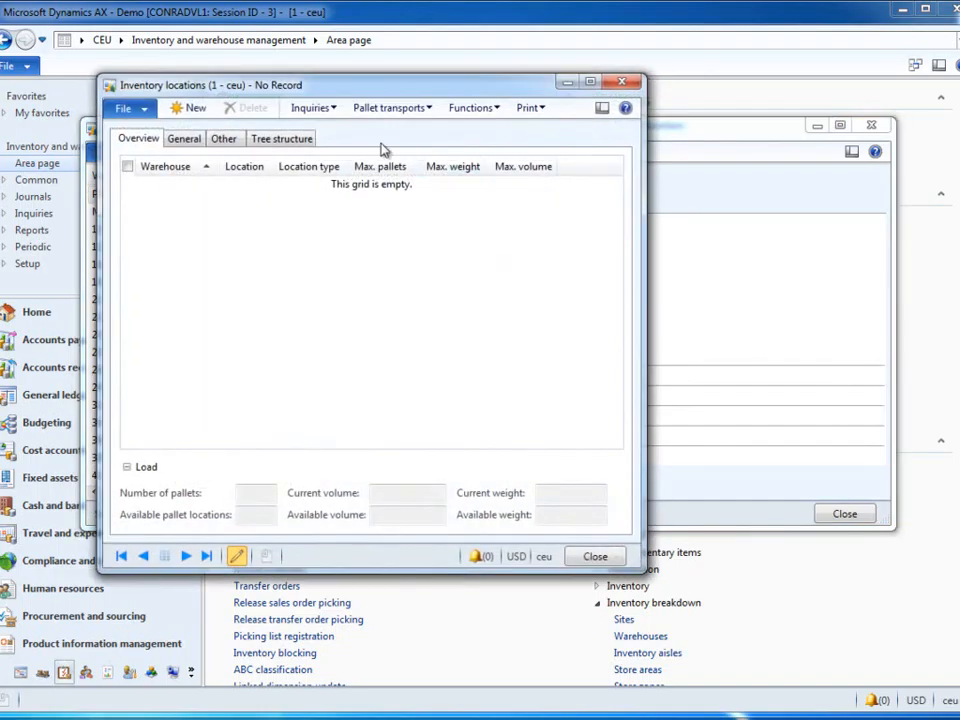
pyautogui.click(205, 113)
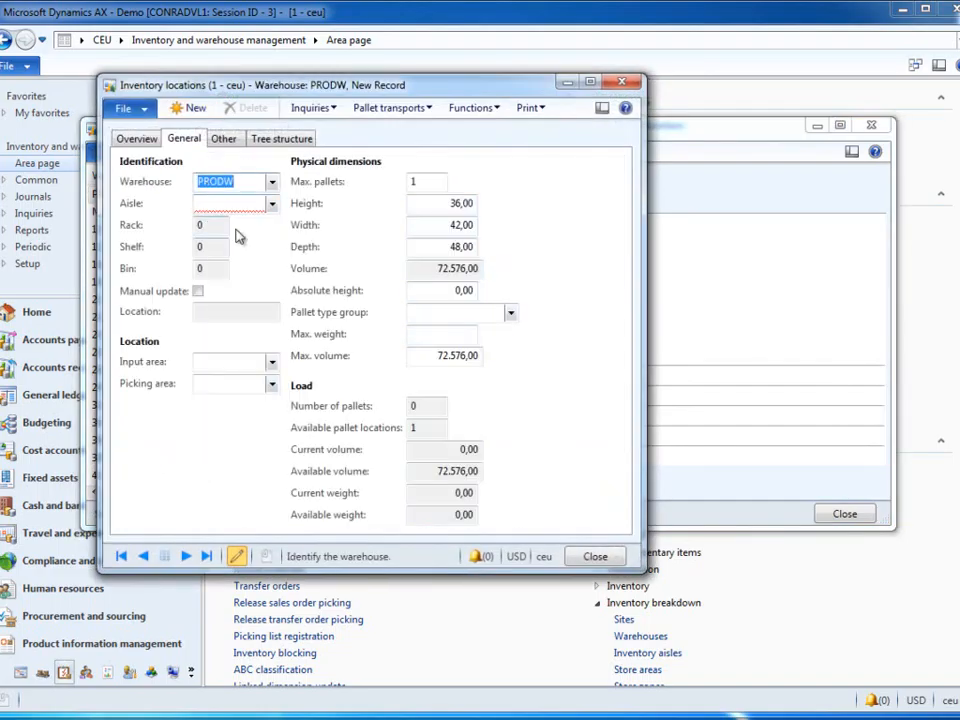
pyautogui.click(233, 203)
pyautogui.click(271, 203)
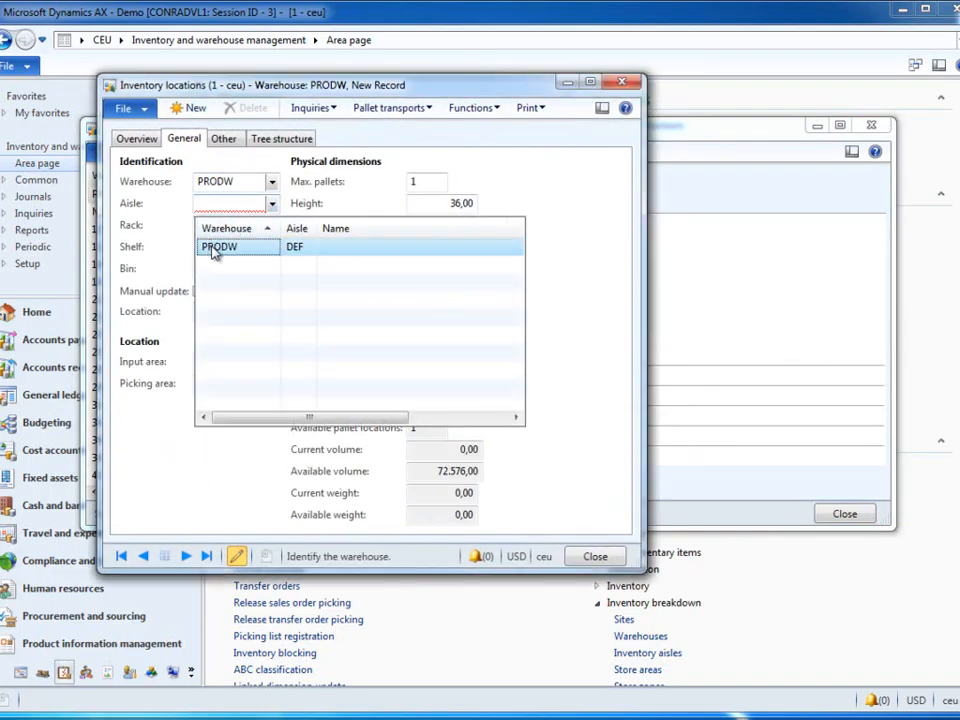
pyautogui.click(218, 247)
pyautogui.click(198, 291)
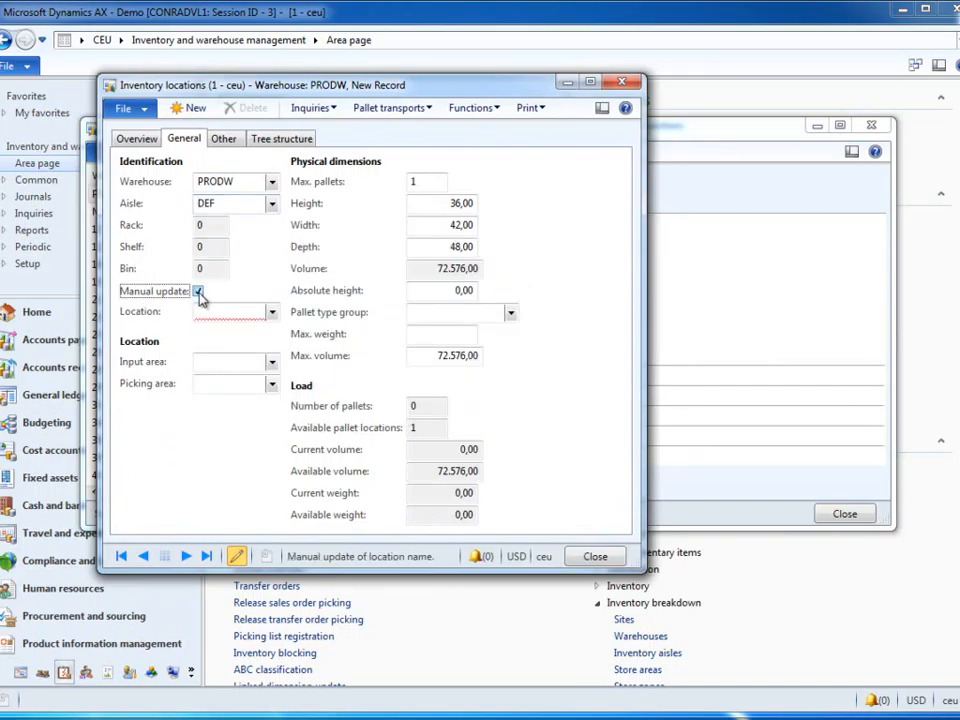
pyautogui.click(202, 311)
pyautogui.write('INPWCP')
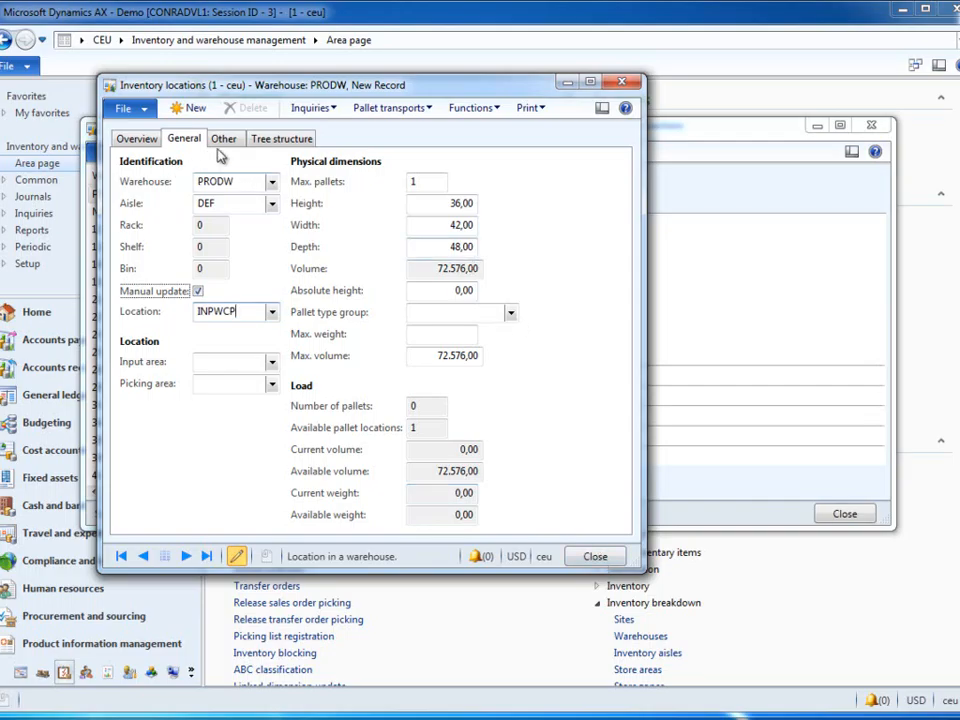
# Step: Create inventory location SUP1 for warehouse PRODW in aisle DEF with manual update enabled, and close the warehouse setup
pyautogui.click(197, 109)
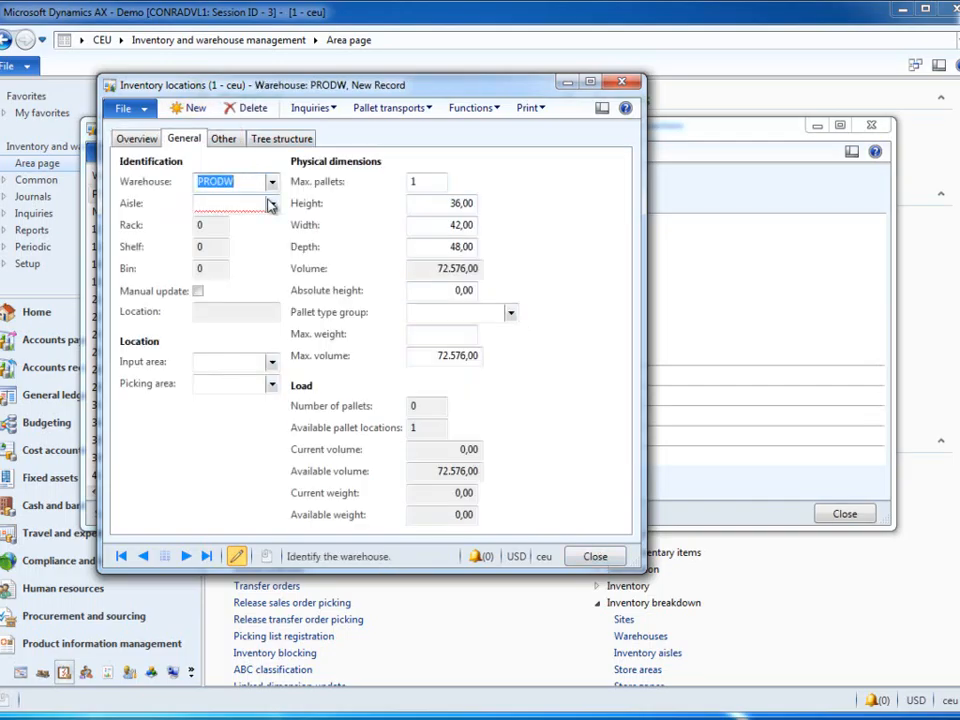
pyautogui.click(271, 203)
pyautogui.click(240, 252)
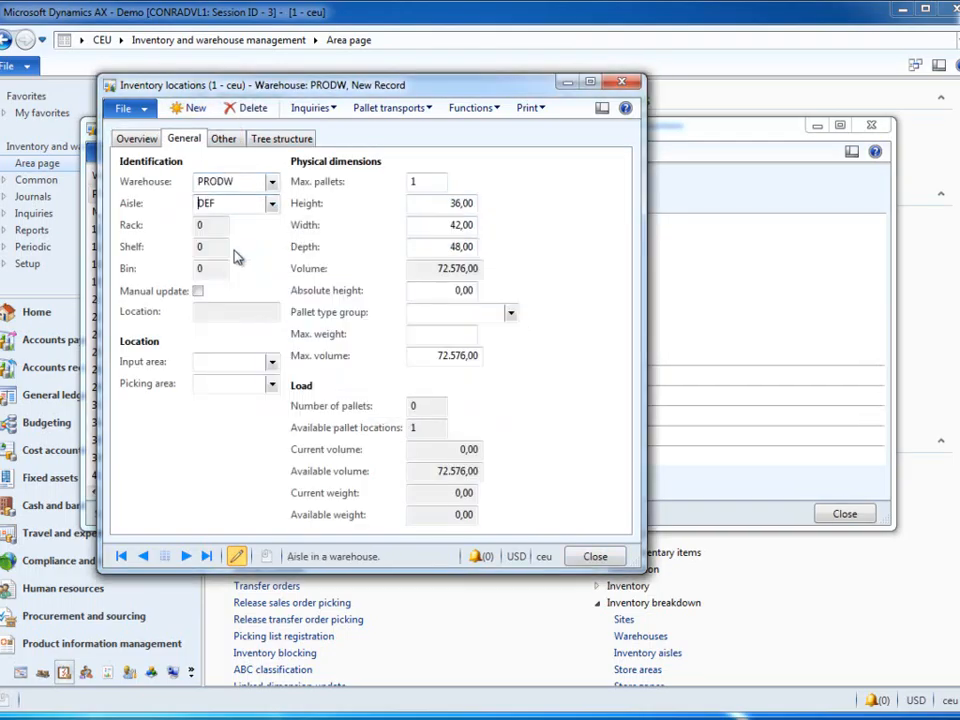
pyautogui.click(198, 291)
pyautogui.click(214, 313)
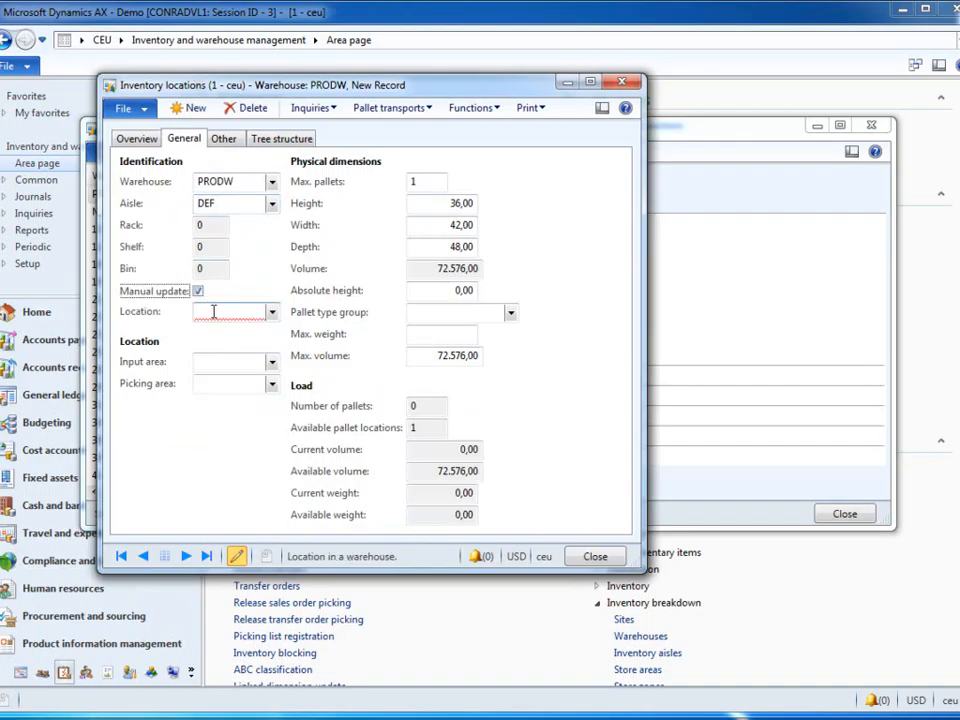
pyautogui.write('SUP1')
pyautogui.click(127, 138)
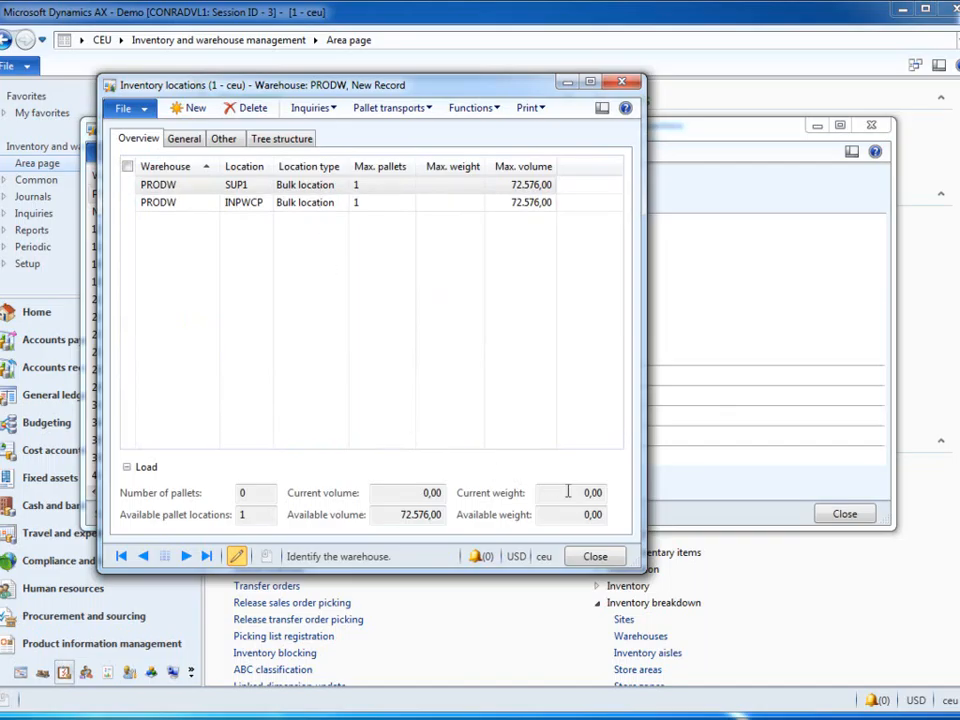
pyautogui.click(596, 557)
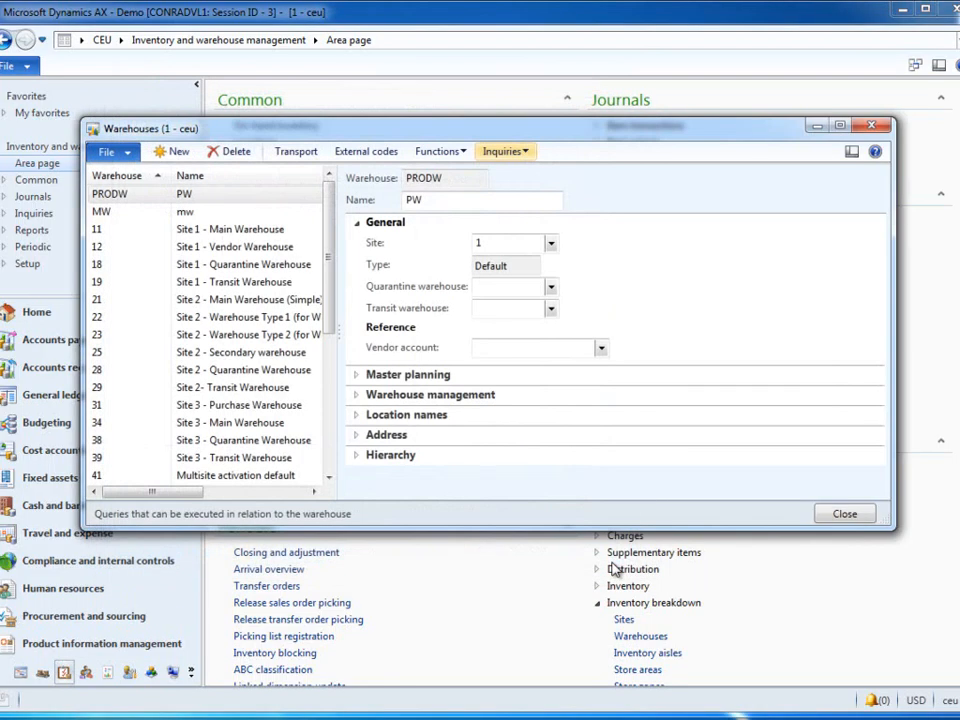
pyautogui.click(845, 514)
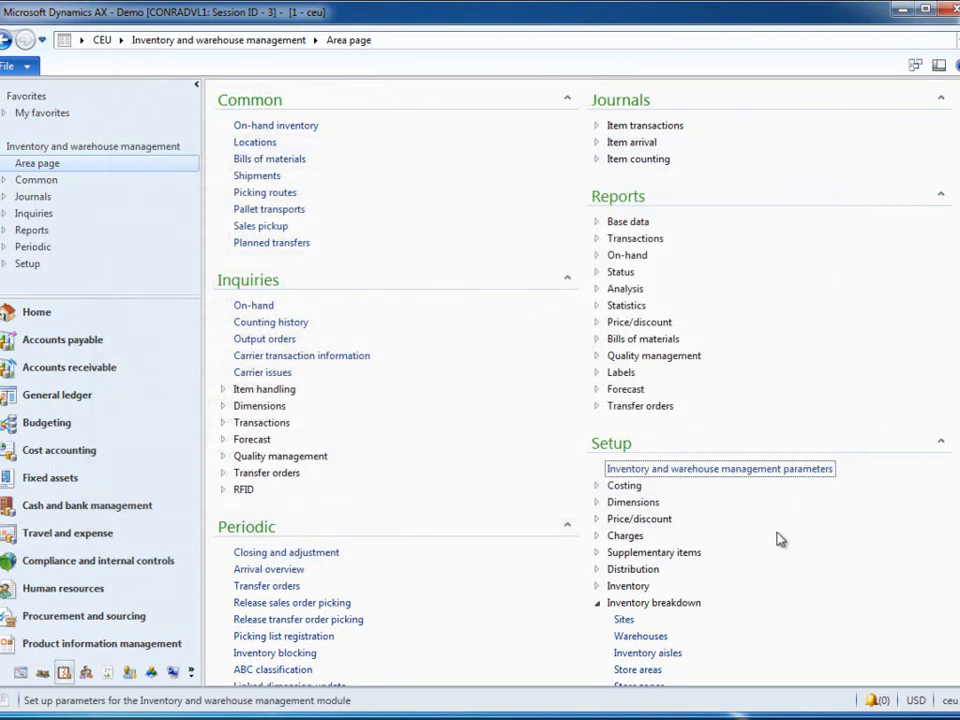
# Step: In Organization administration, create a resource group WCP with the description WCP and assign it to site 1
pyautogui.click(153, 675)
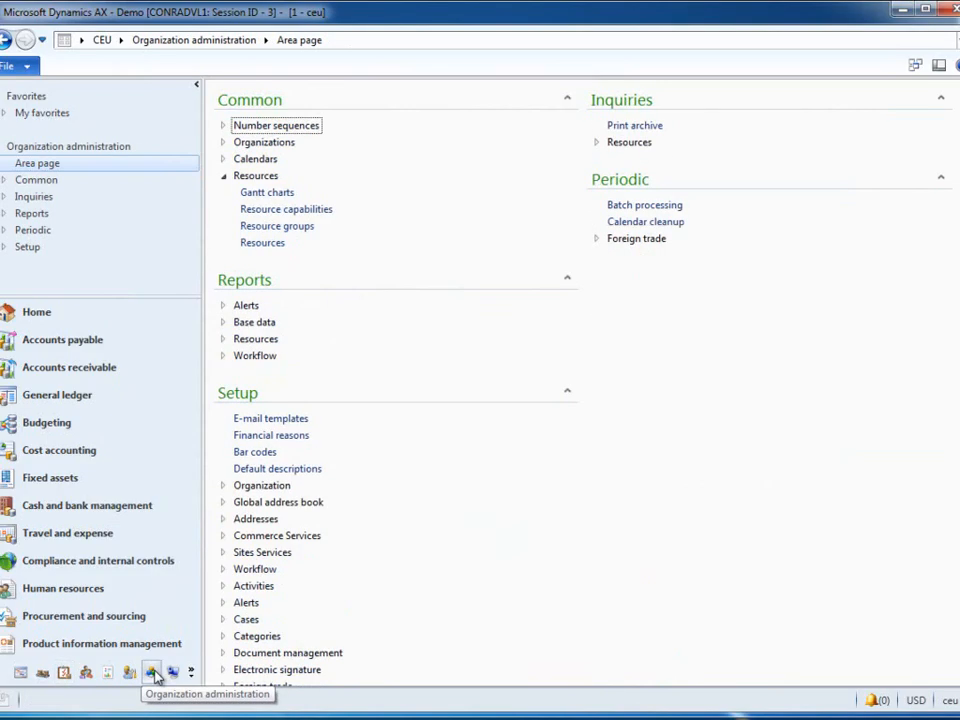
pyautogui.click(285, 227)
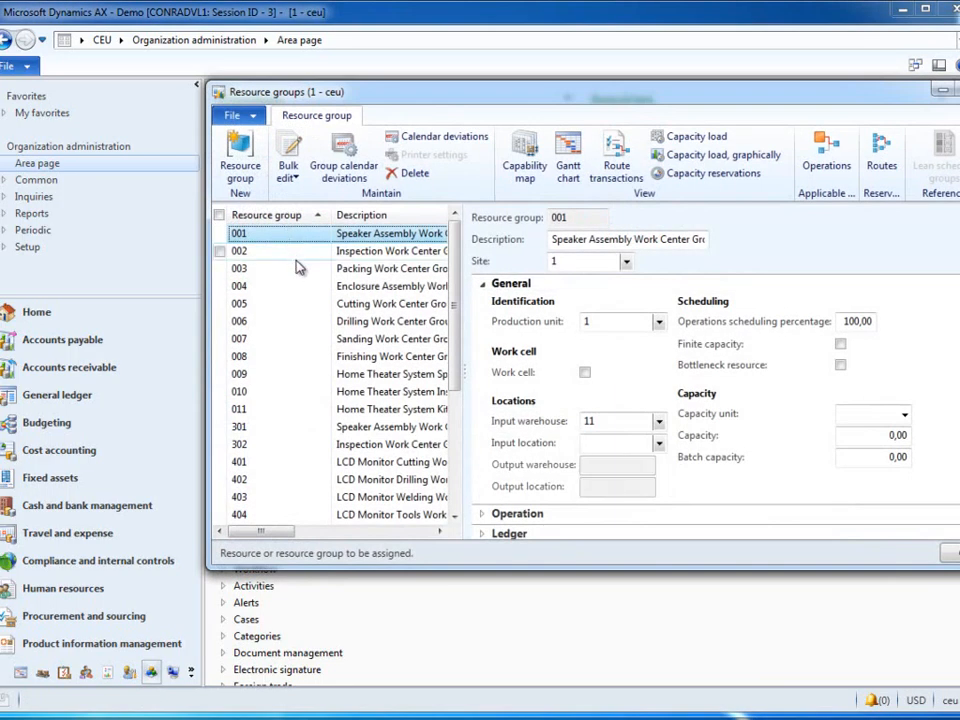
pyautogui.click(241, 162)
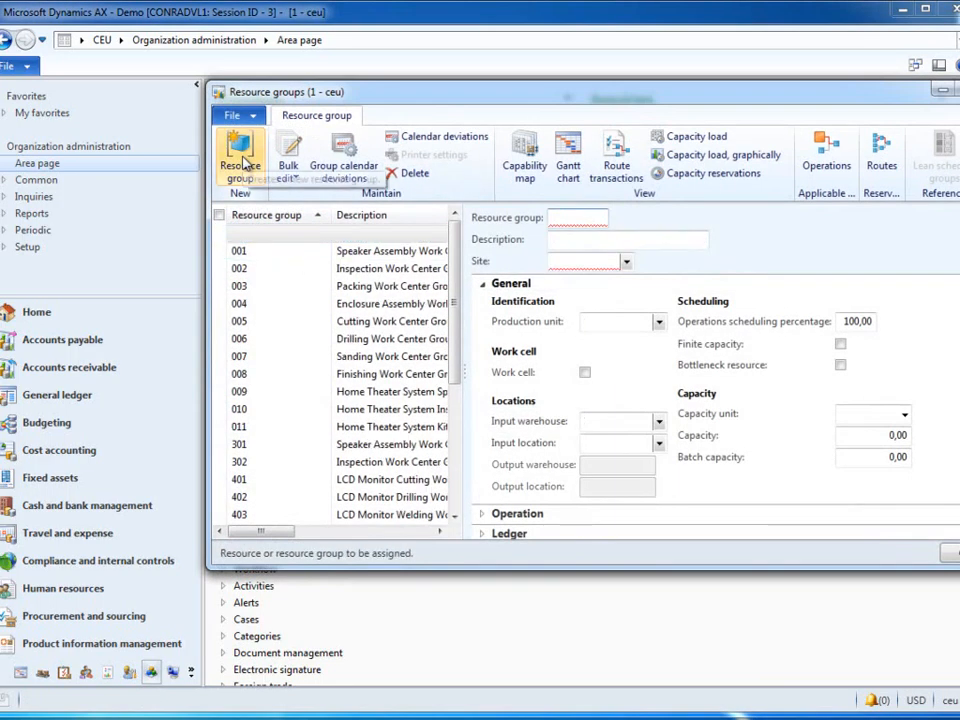
pyautogui.write('W')
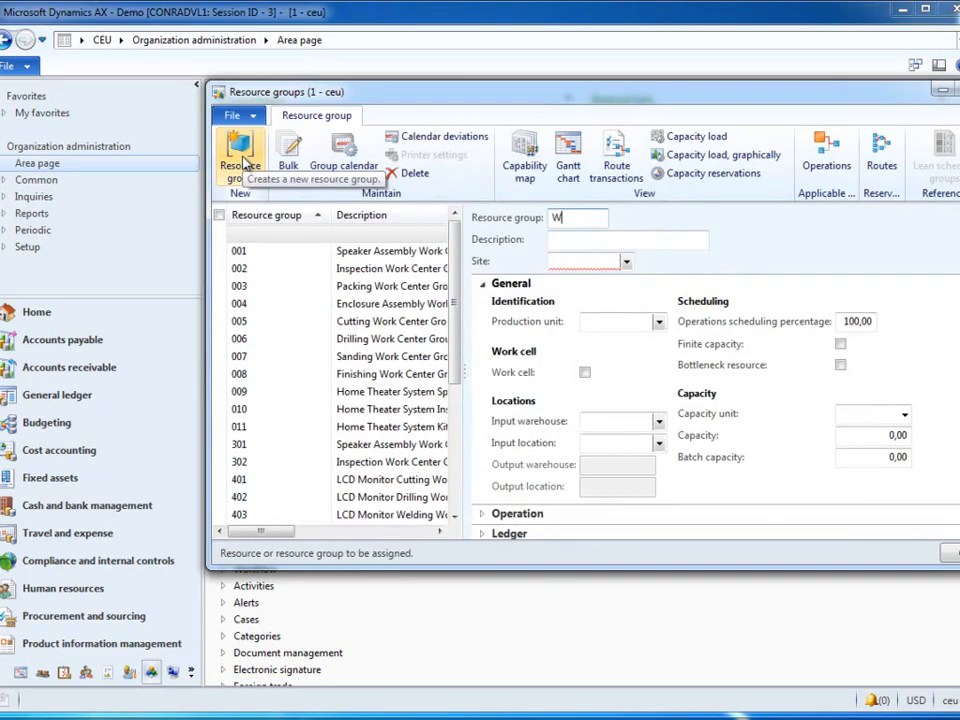
pyautogui.write('CO')
pyautogui.press('Tab')
pyautogui.write('W')
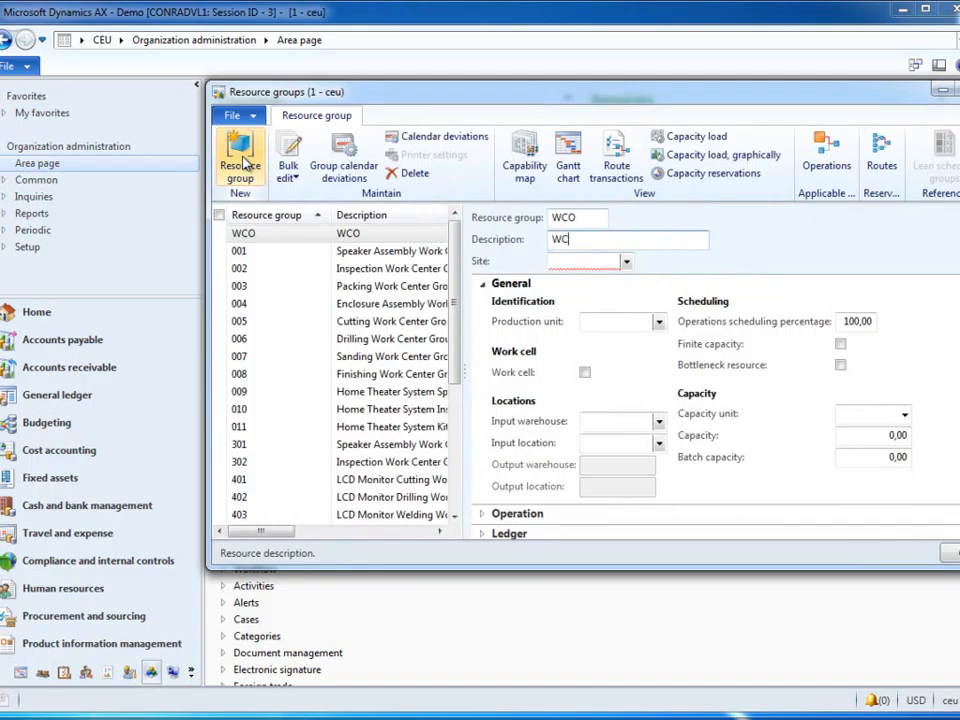
pyautogui.press('Tab')
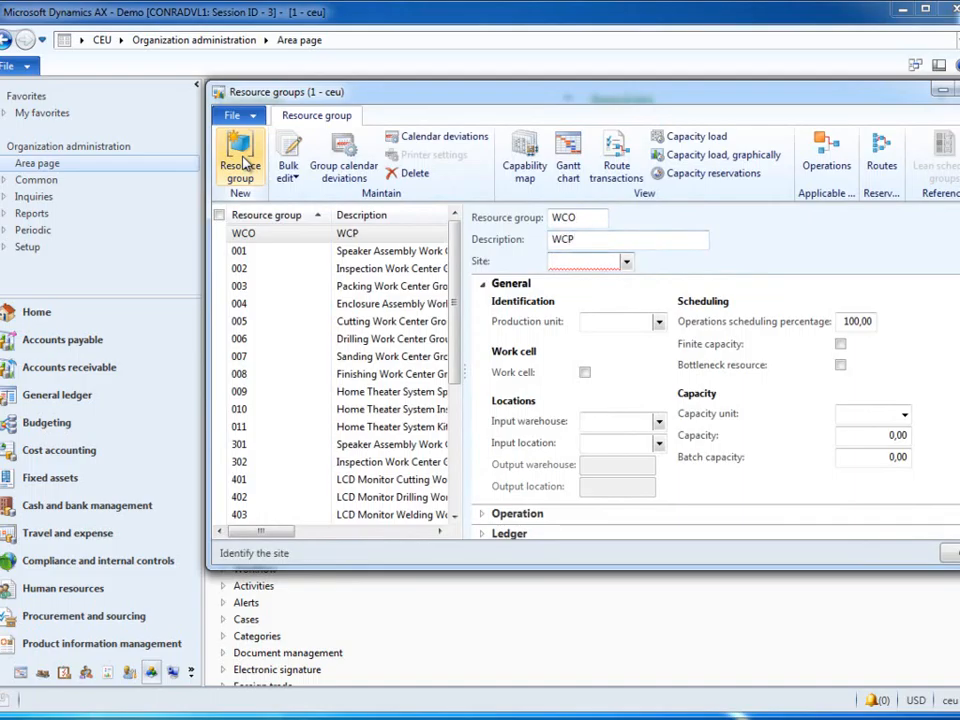
pyautogui.click(585, 217)
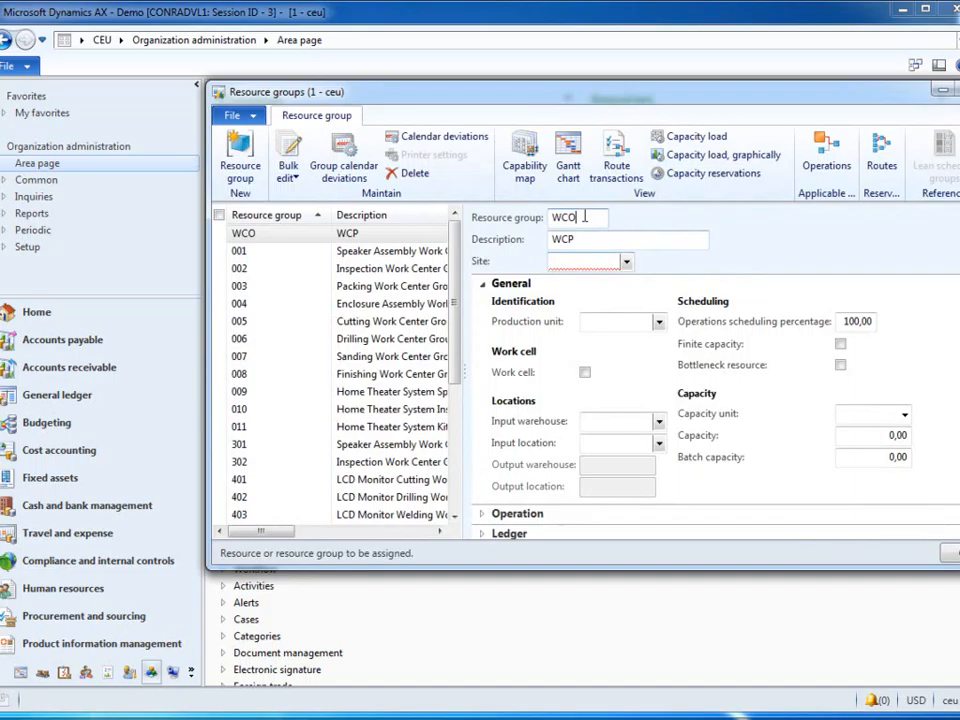
pyautogui.click(627, 264)
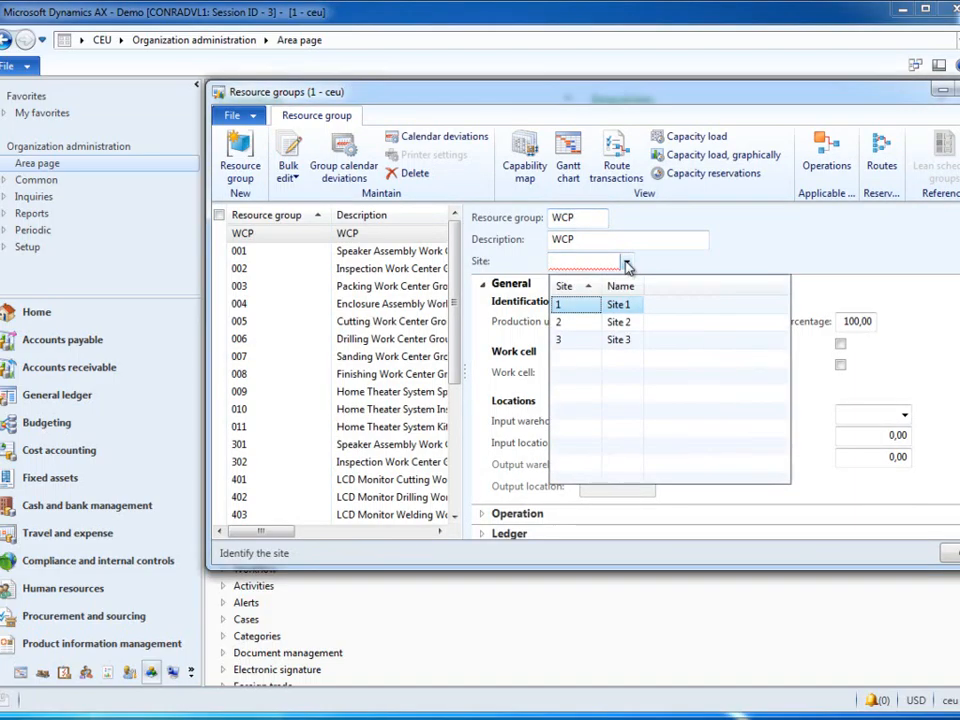
pyautogui.click(572, 306)
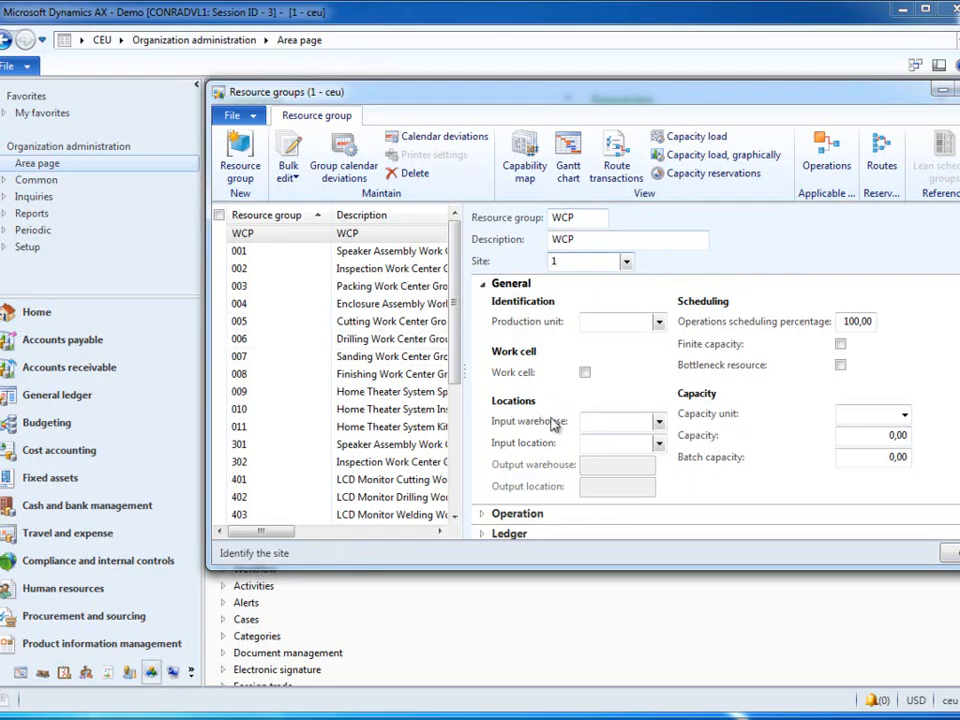
# Step: Mark resource group WCP as a work cell and set its input warehouse to PRODW and input location to INPWCP
pyautogui.click(585, 373)
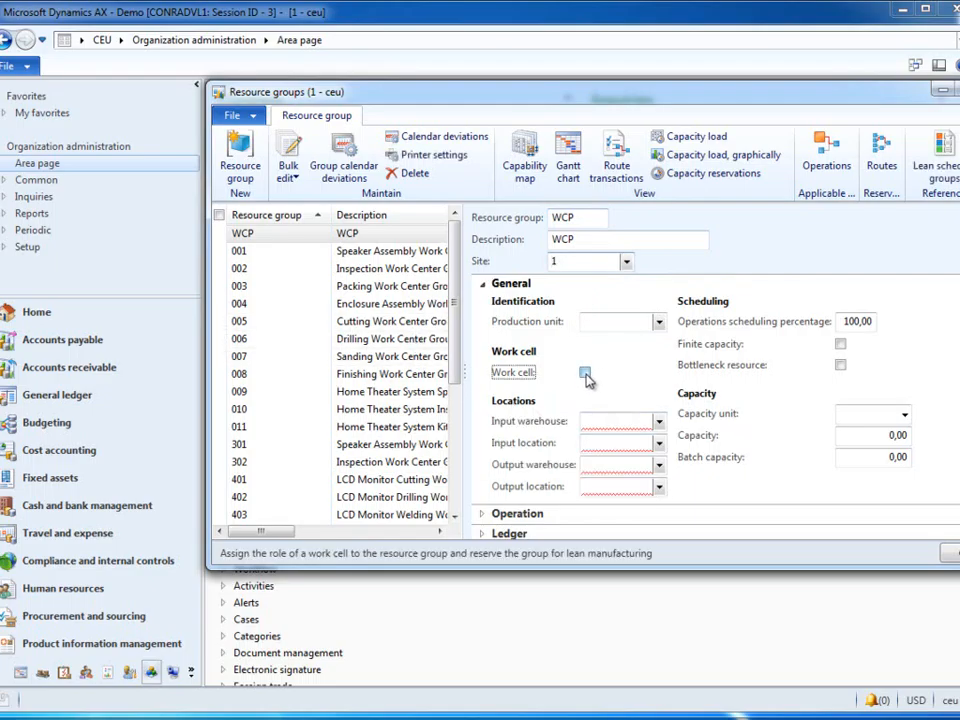
pyautogui.click(659, 425)
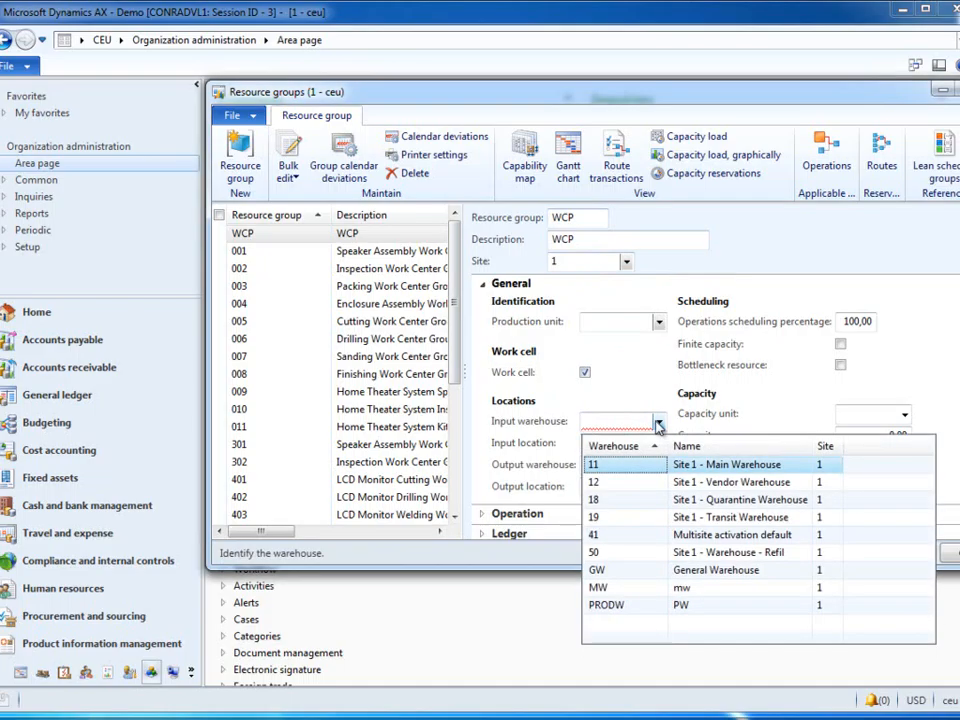
pyautogui.click(620, 605)
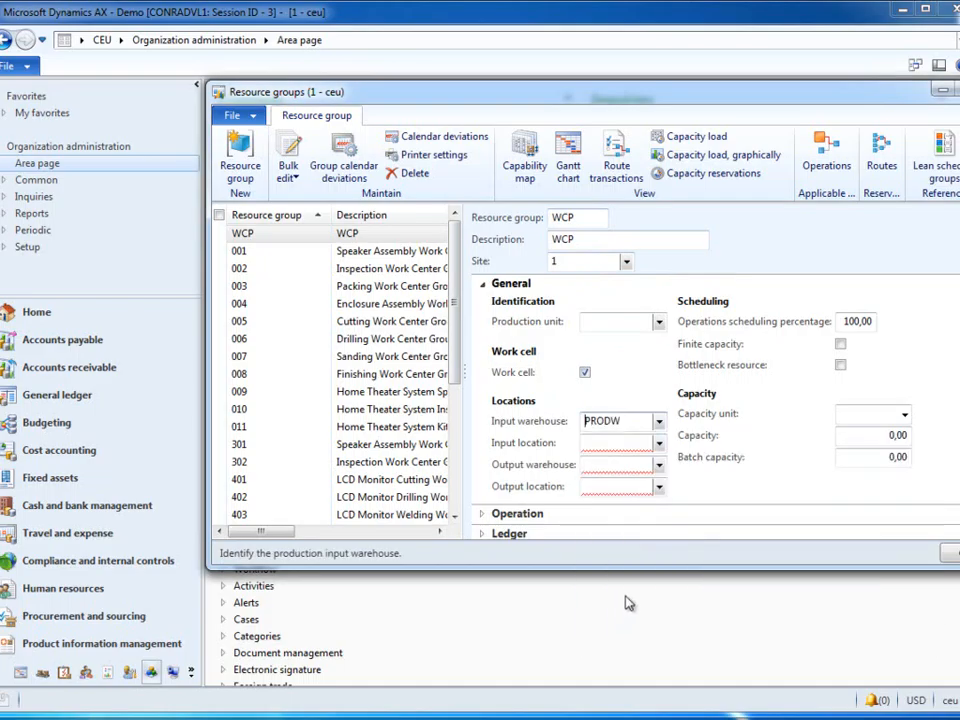
pyautogui.click(658, 443)
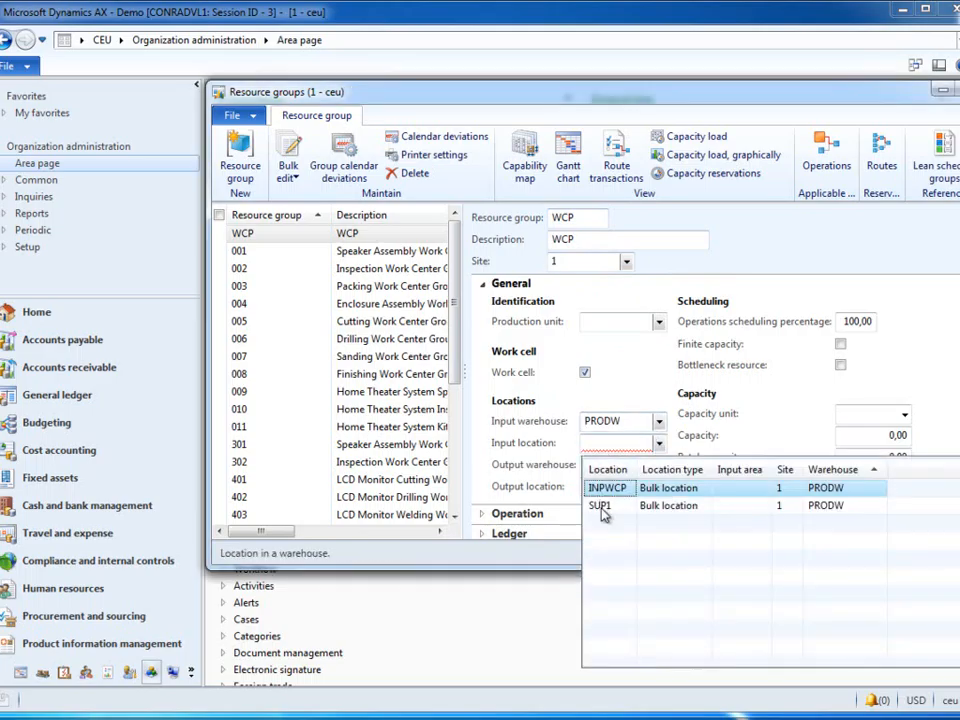
pyautogui.click(617, 489)
# Step: Set the work cell's output warehouse to PRODW and its output location to SUP1
pyautogui.click(658, 467)
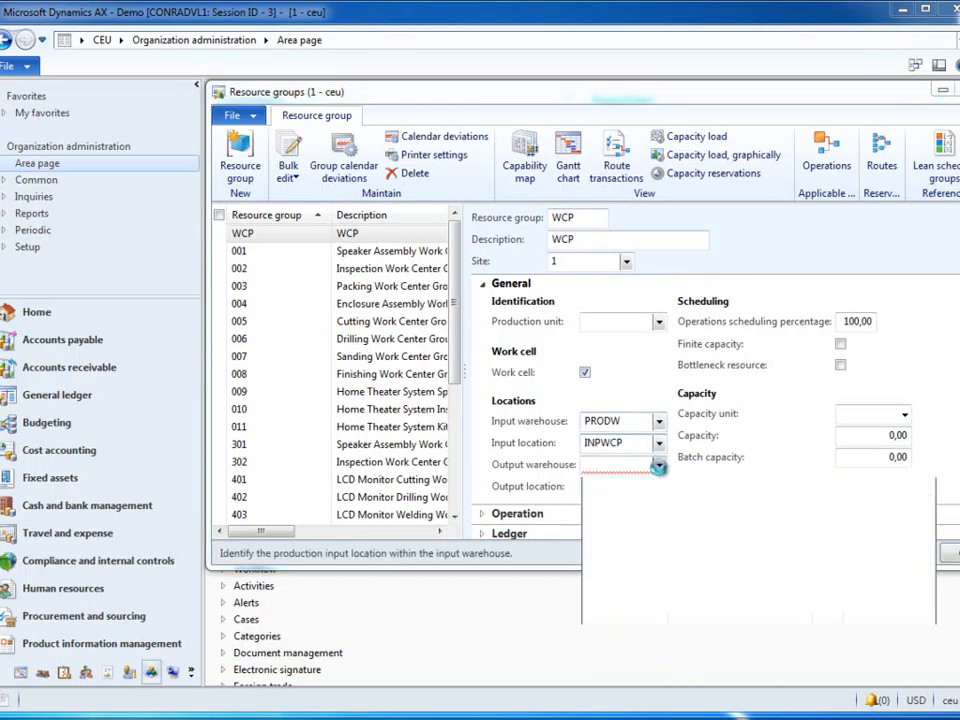
pyautogui.click(627, 649)
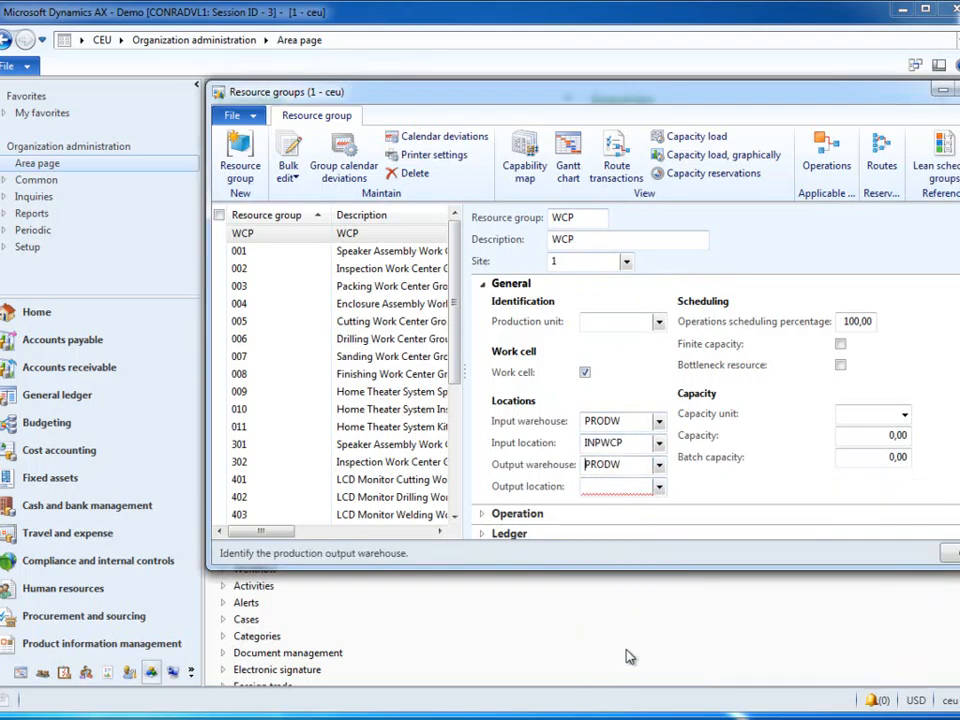
pyautogui.click(658, 487)
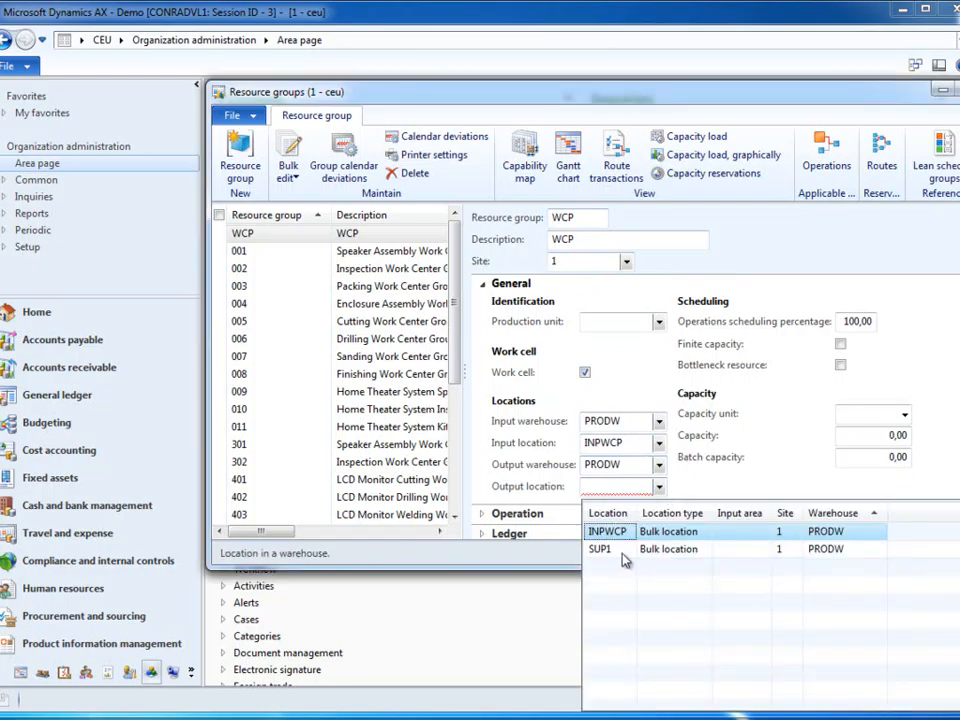
pyautogui.click(622, 553)
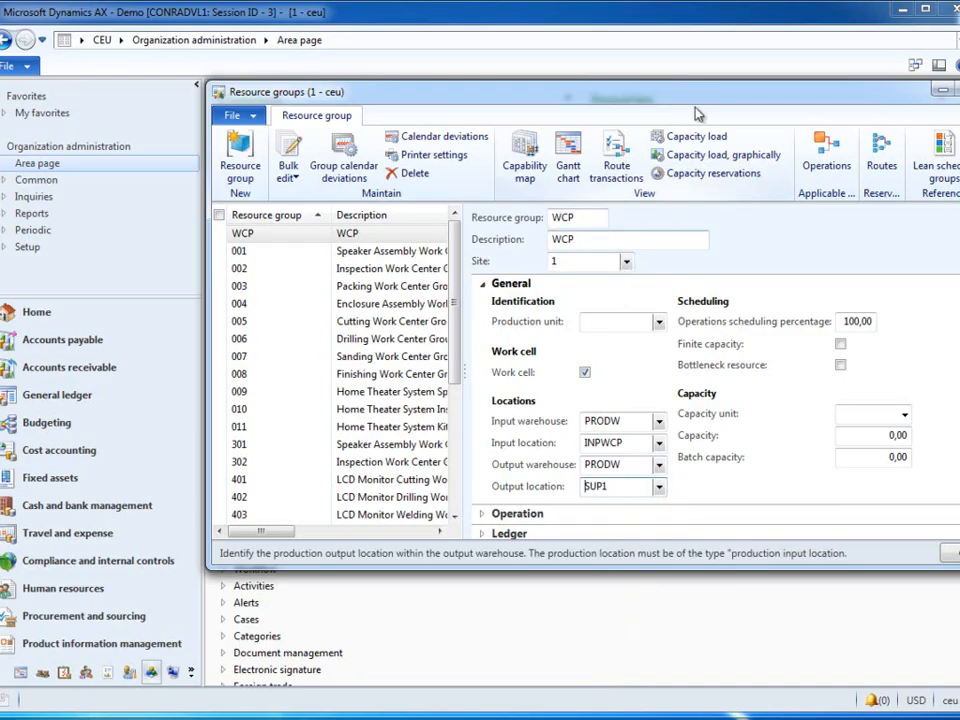
# Step: Set the run time cost category of resource group WCP to CS_Wrk_PA
pyautogui.moveTo(708, 88); pyautogui.dragTo(516, 104)
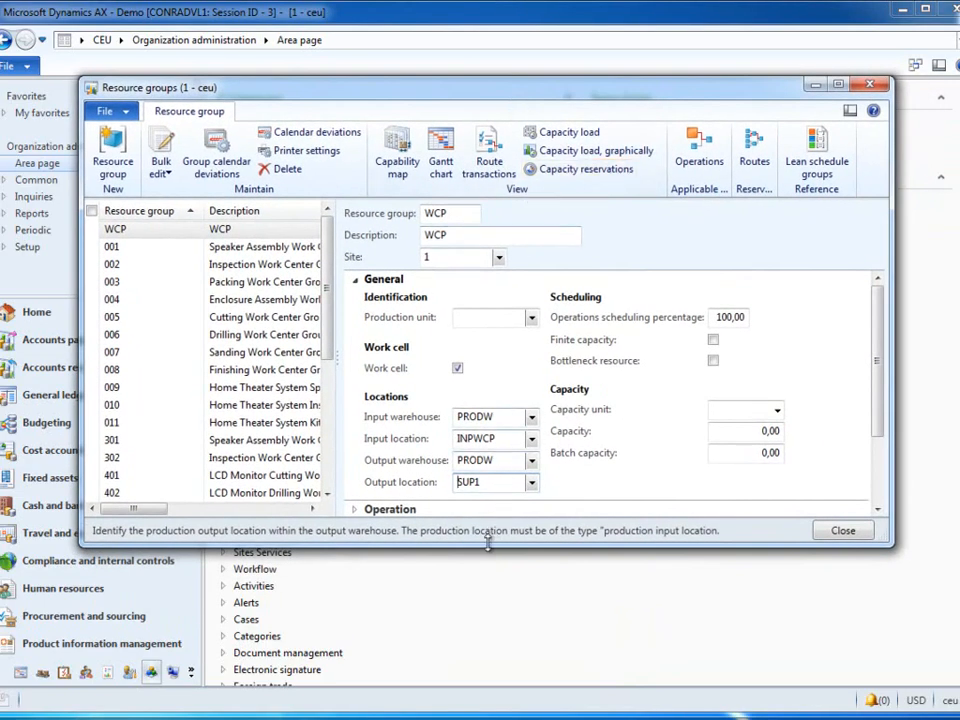
pyautogui.moveTo(489, 543); pyautogui.dragTo(501, 663)
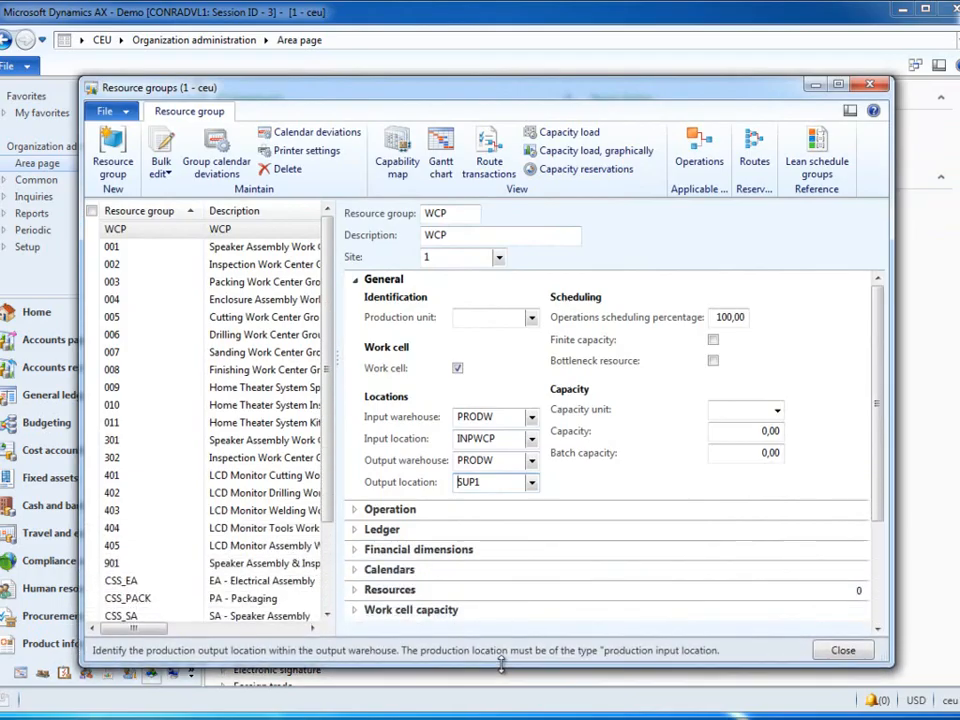
pyautogui.click(439, 283)
pyautogui.click(405, 300)
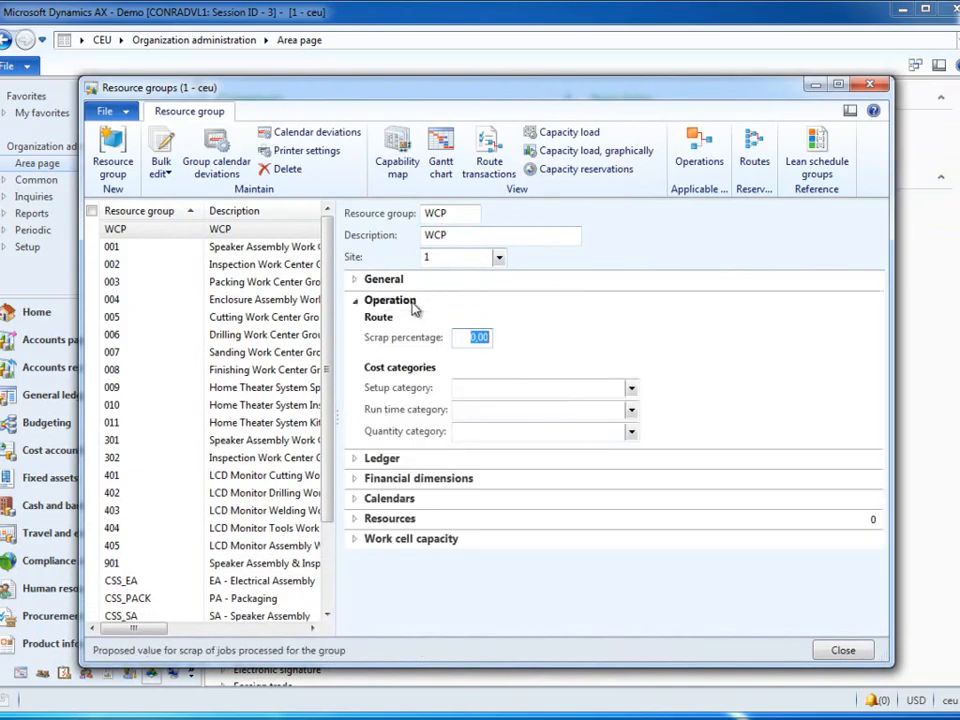
pyautogui.click(633, 429)
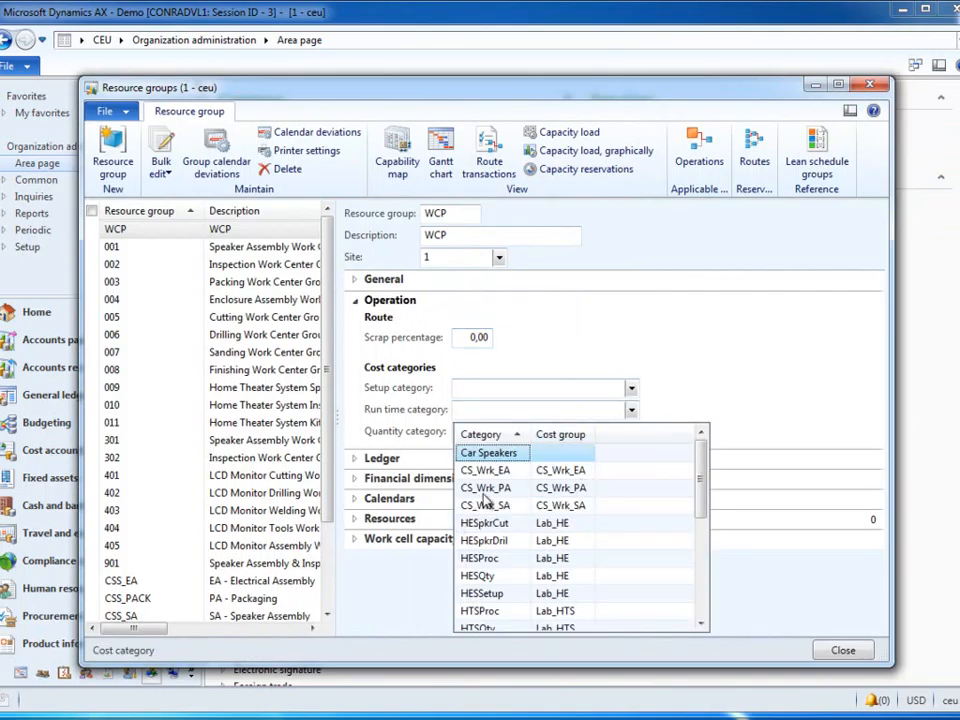
pyautogui.click(505, 488)
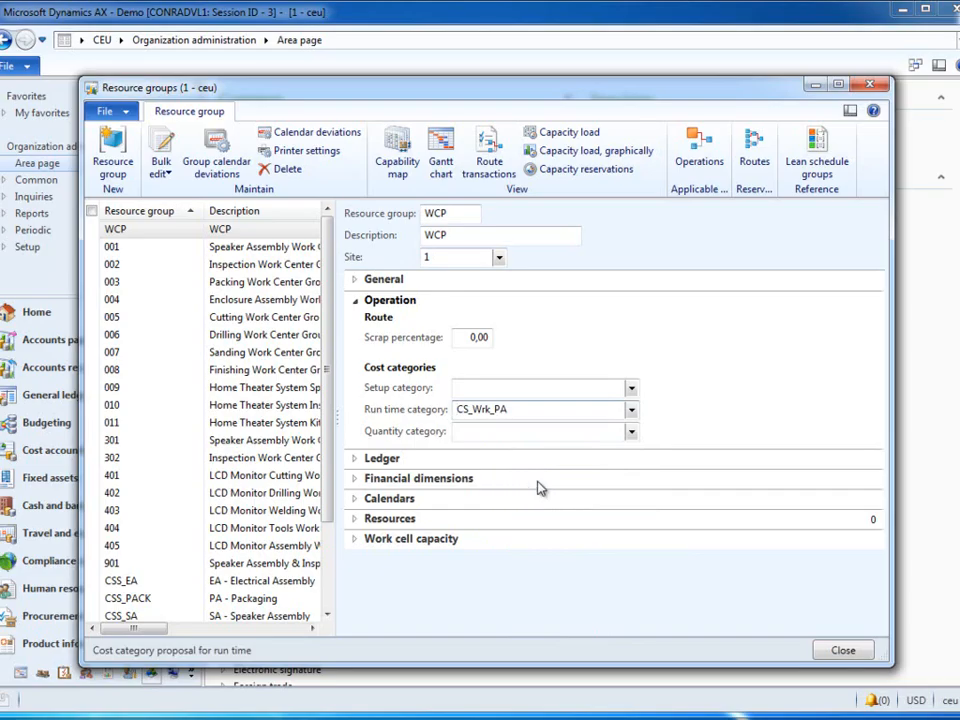
pyautogui.click(446, 306)
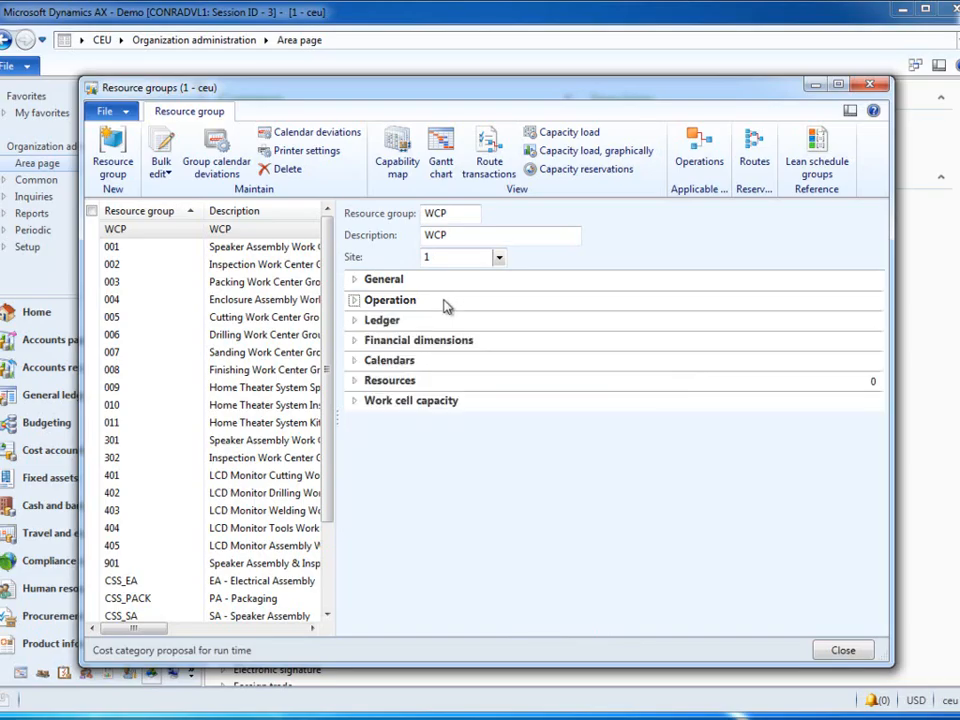
# Step: Add the Standard calendar to resource group WCP
pyautogui.click(395, 362)
pyautogui.click(401, 384)
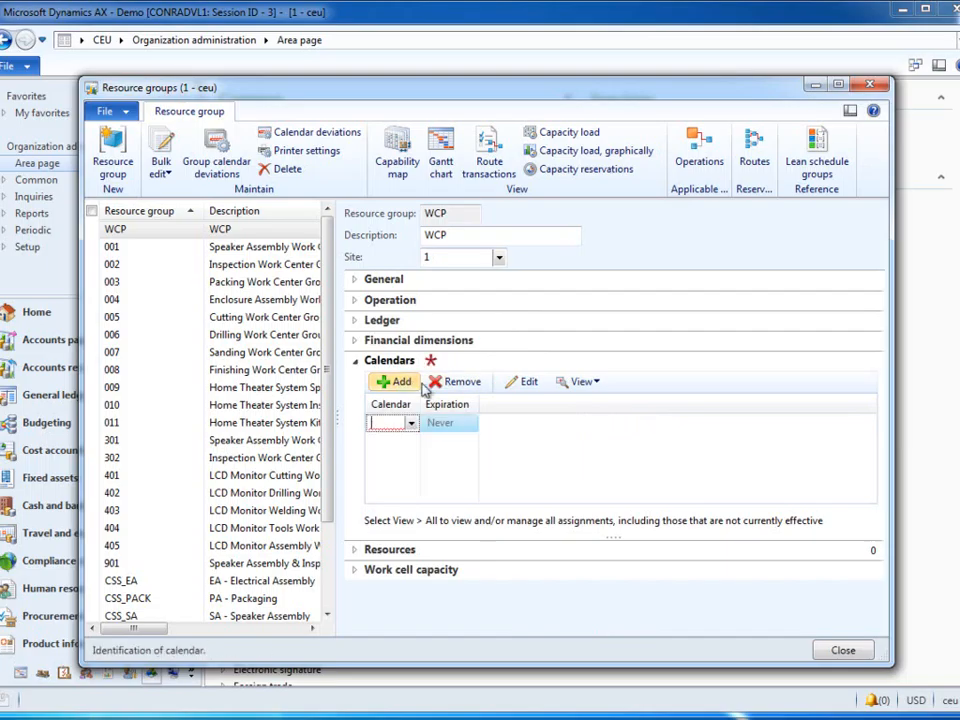
pyautogui.click(412, 424)
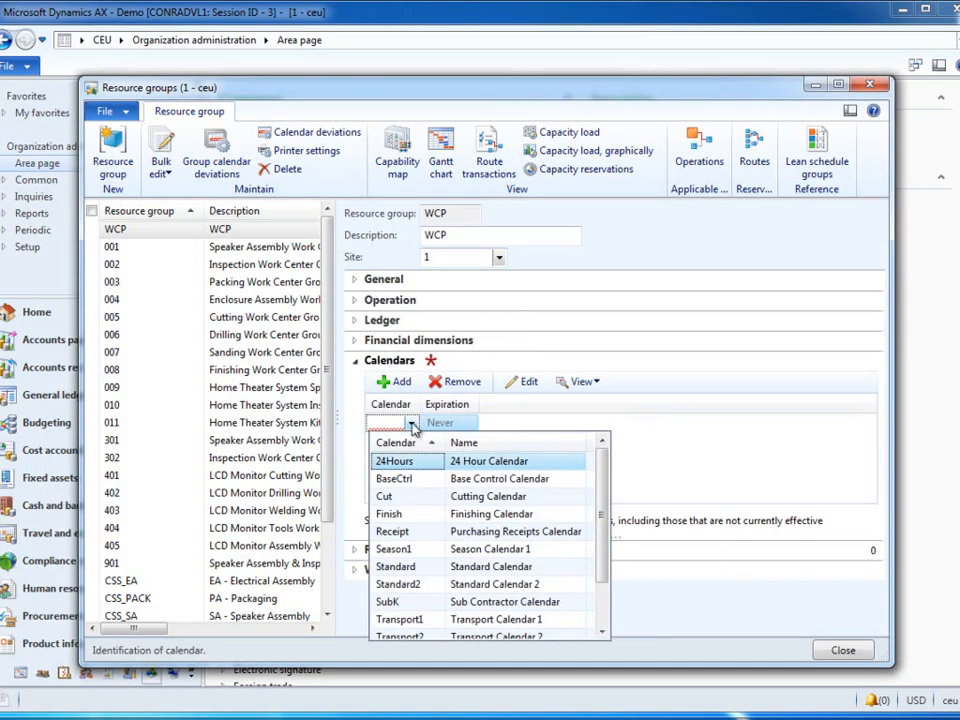
pyautogui.click(420, 567)
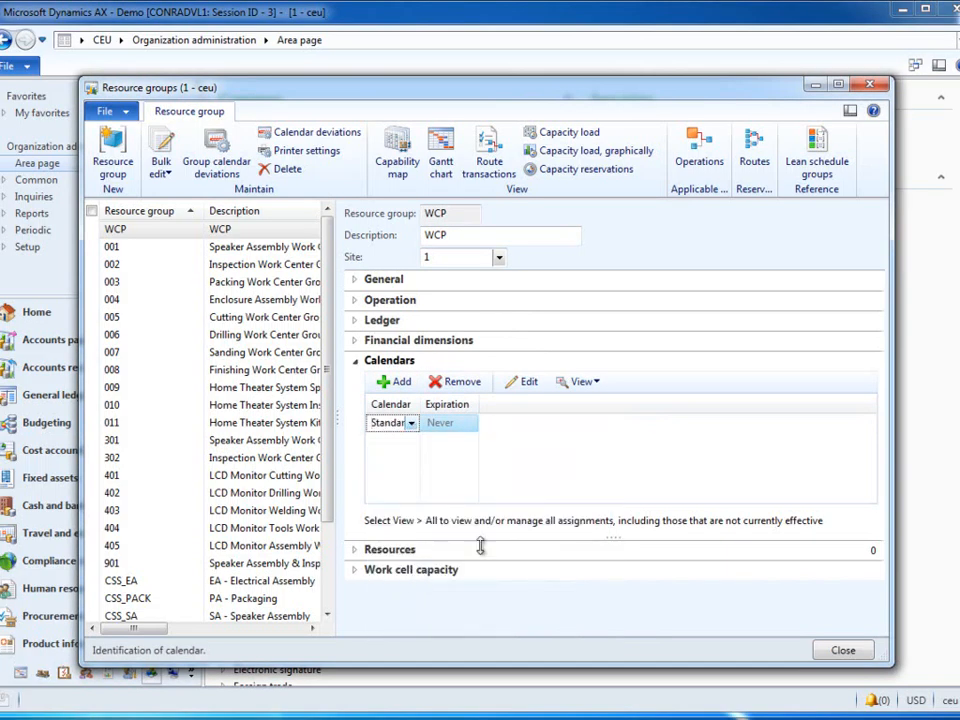
pyautogui.click(591, 363)
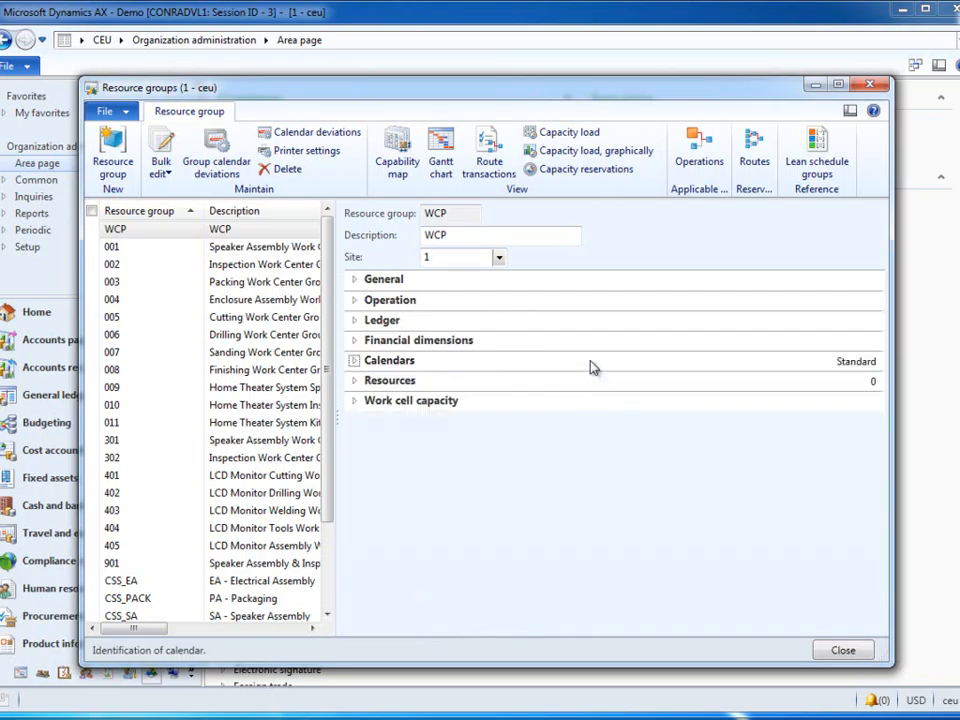
# Step: Add a work cell capacity line to resource group WCP with production flow model CarSpeakerModel
pyautogui.click(441, 404)
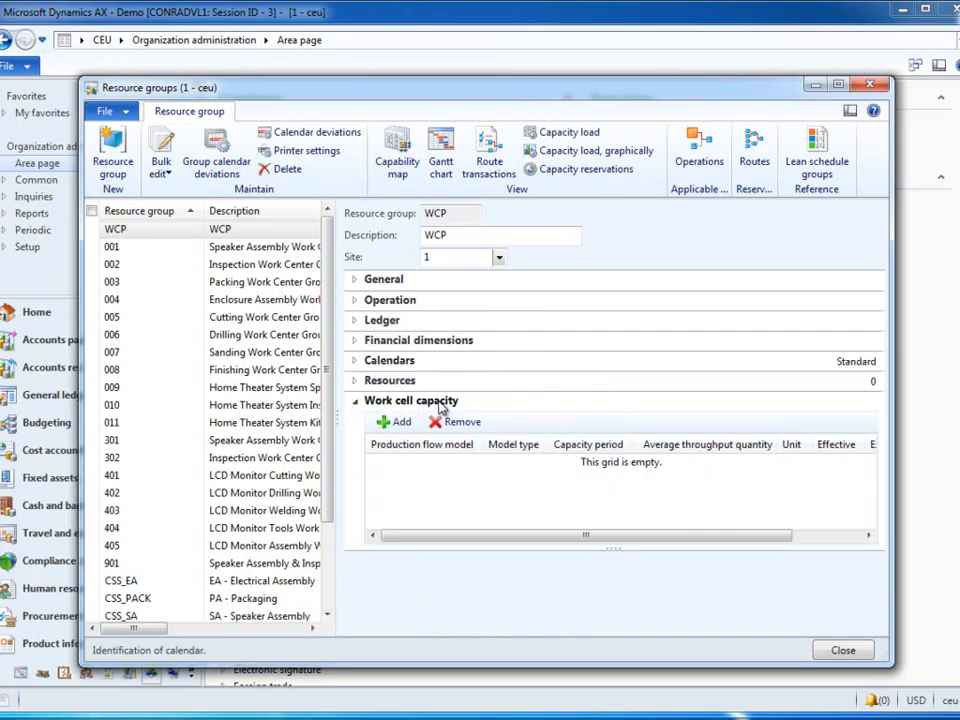
pyautogui.click(400, 422)
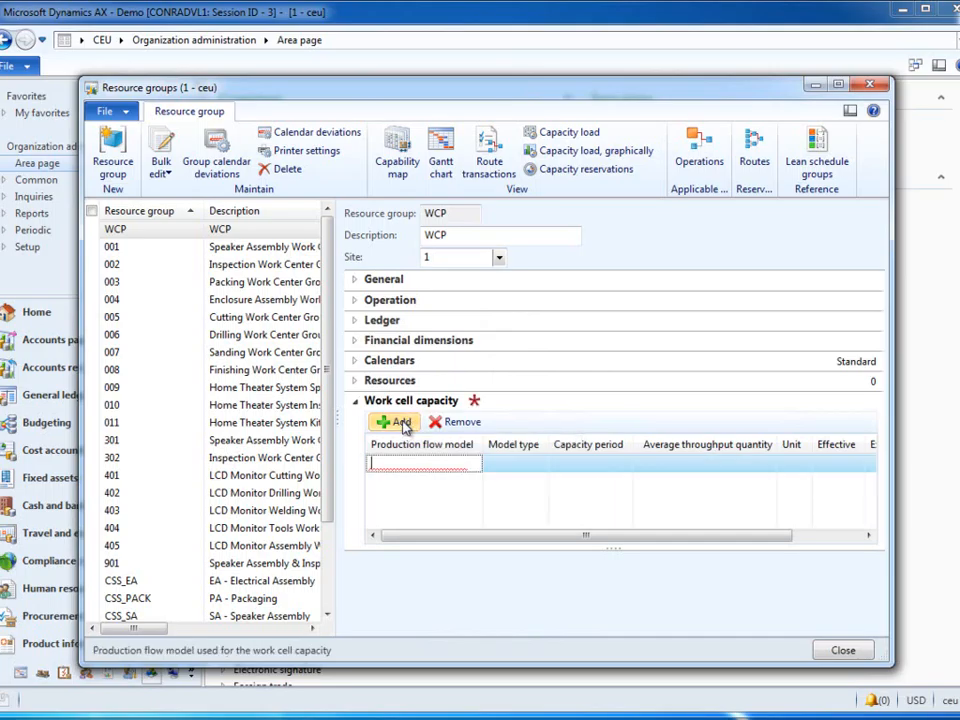
pyautogui.click(475, 466)
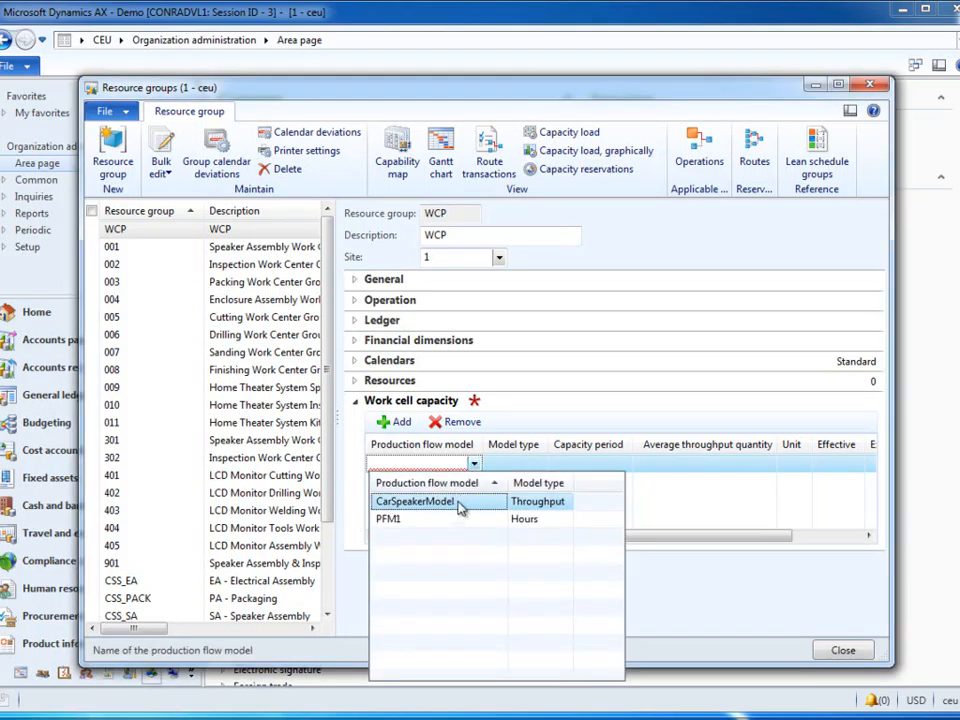
pyautogui.click(460, 504)
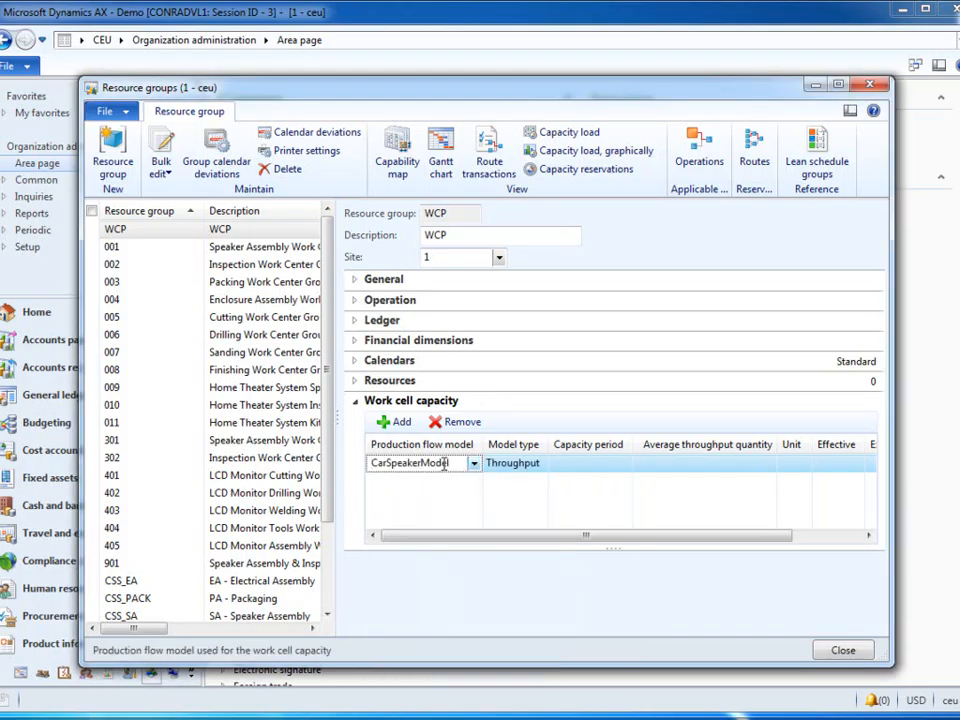
# Step: Examine the details of the CarSpeakerModel production flow model, including its kanban schedule settings
pyautogui.rightClick(452, 464)
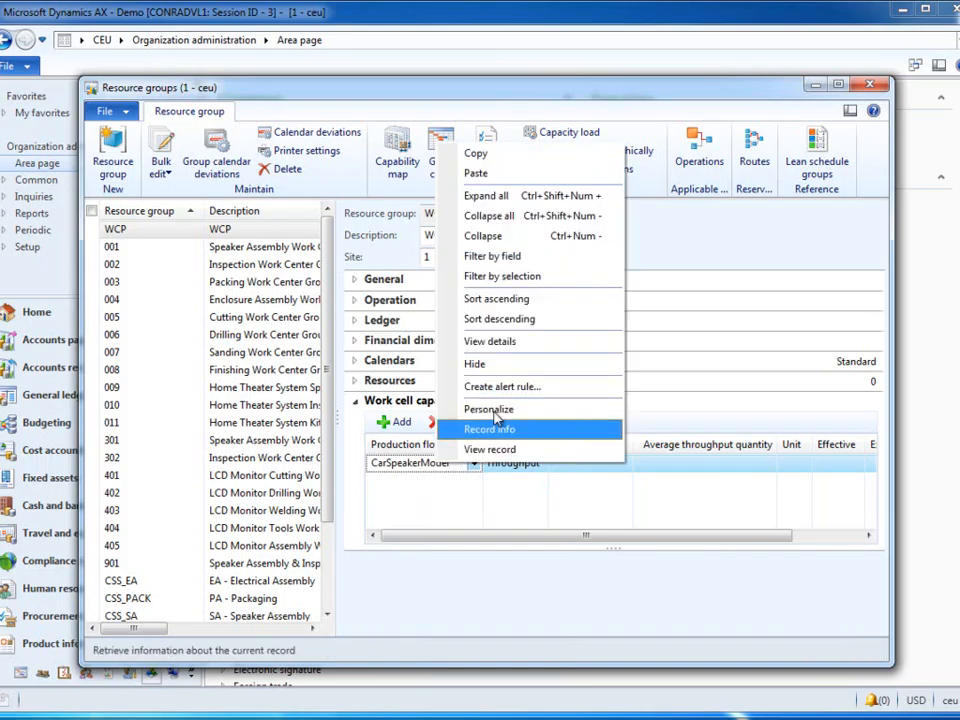
pyautogui.click(517, 352)
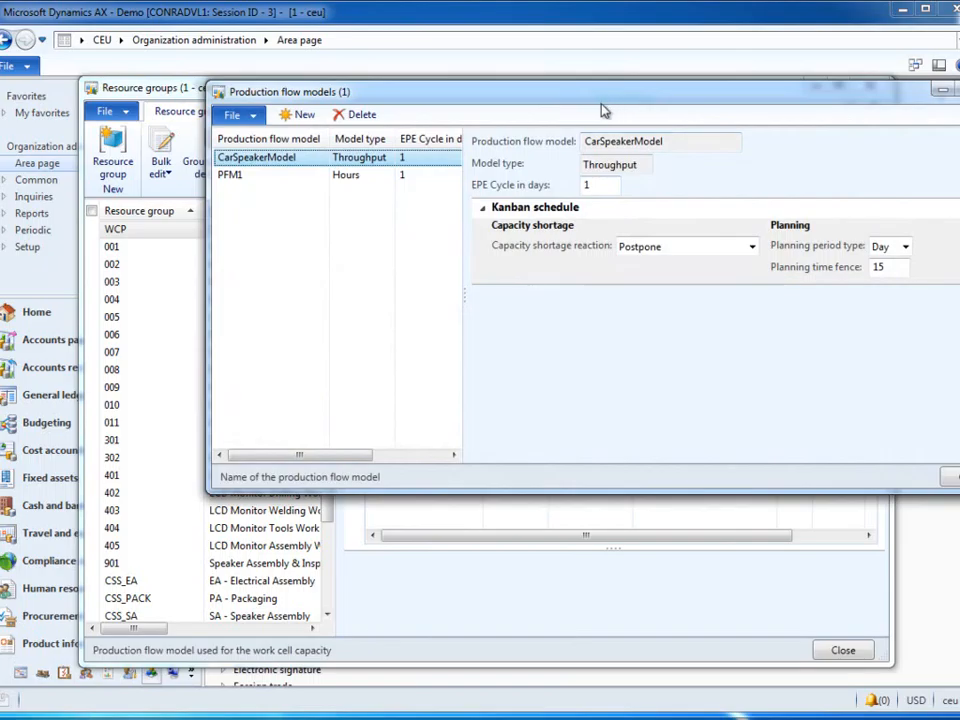
pyautogui.moveTo(609, 108); pyautogui.dragTo(518, 122)
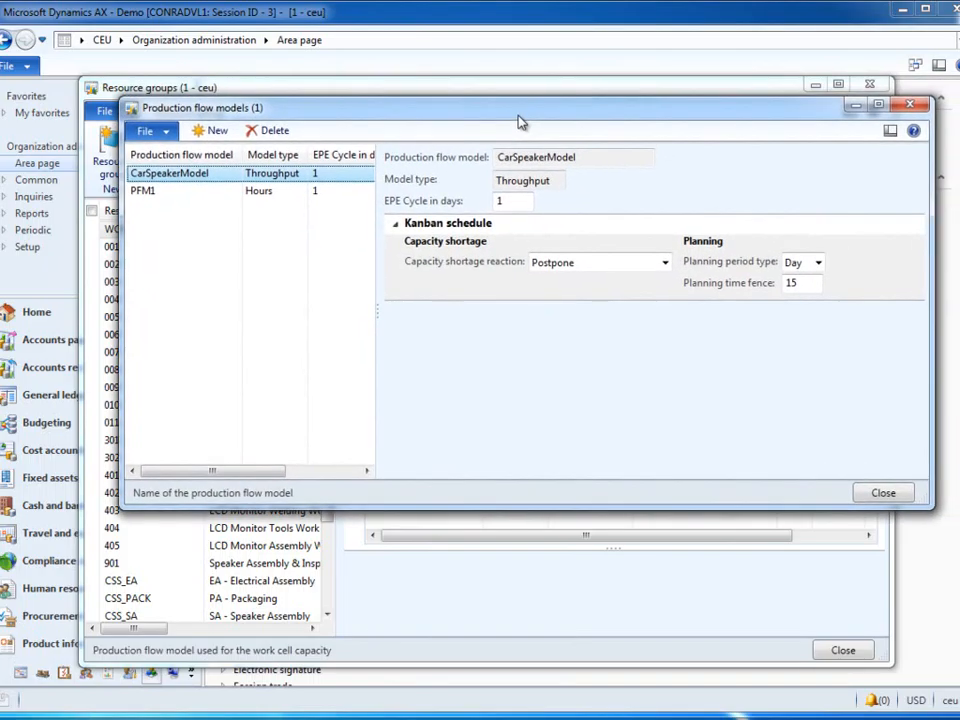
pyautogui.click(884, 493)
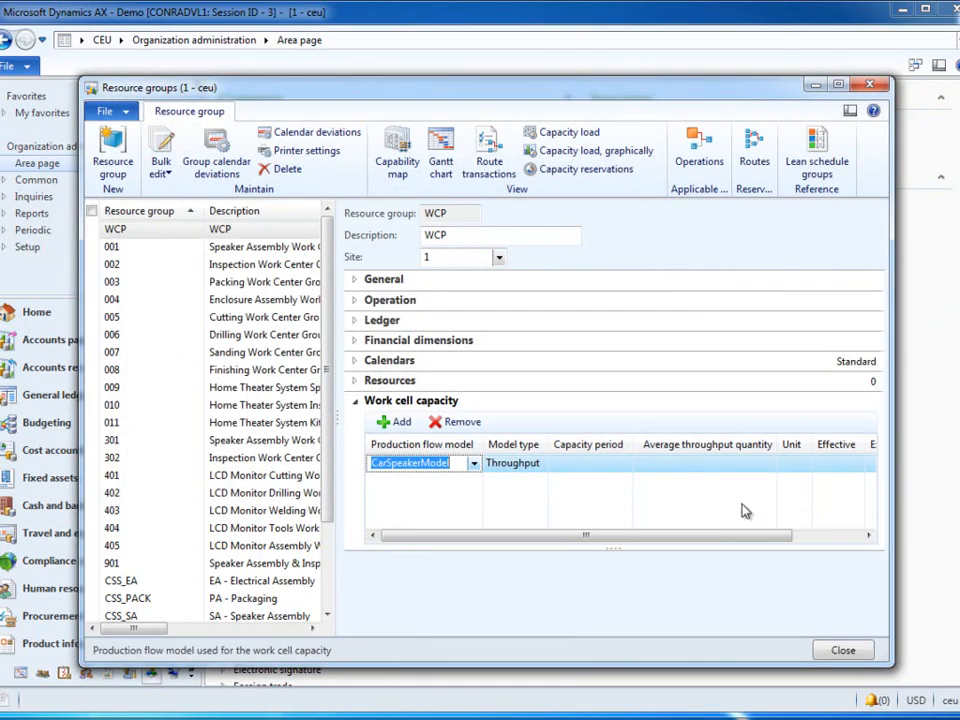
# Step: Set the work cell's capacity period to Standard workday and its average throughput quantity to 100
pyautogui.click(610, 464)
pyautogui.click(624, 465)
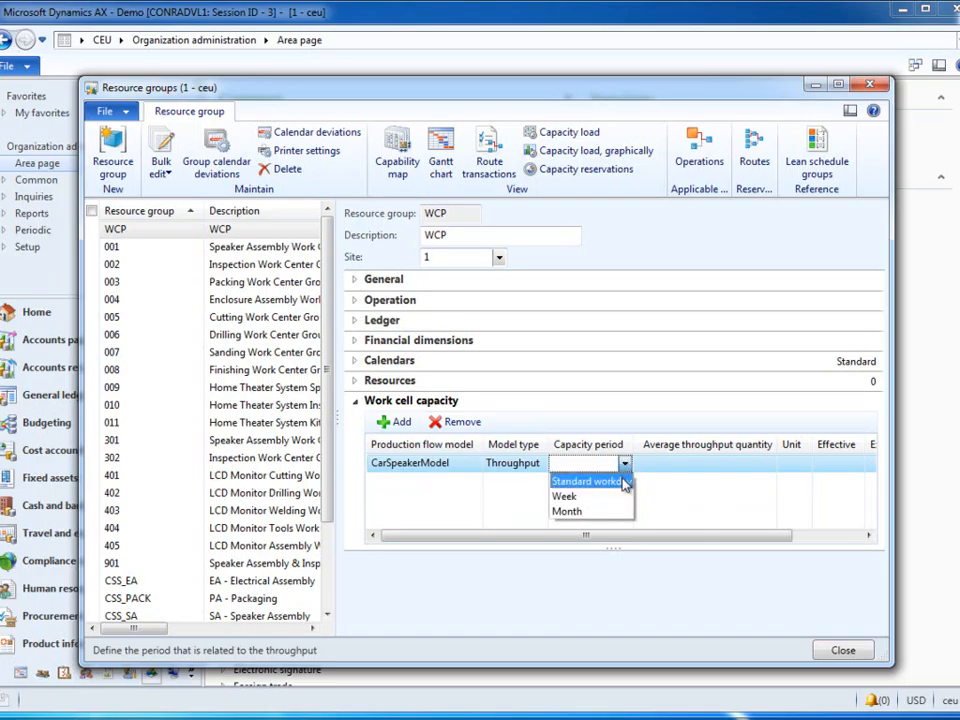
pyautogui.click(590, 481)
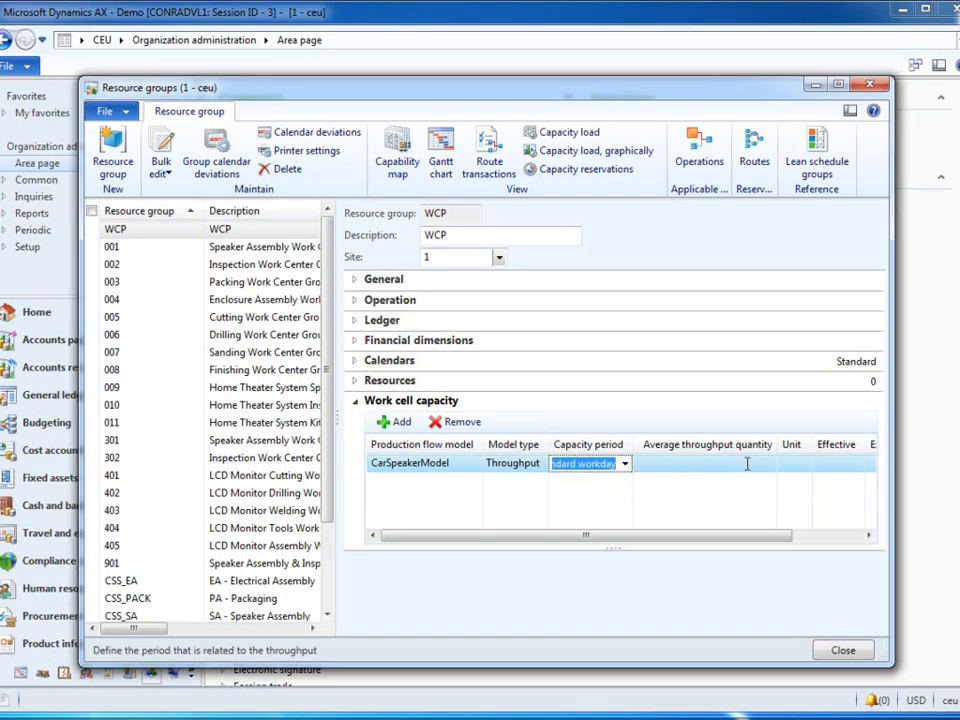
pyautogui.click(749, 464)
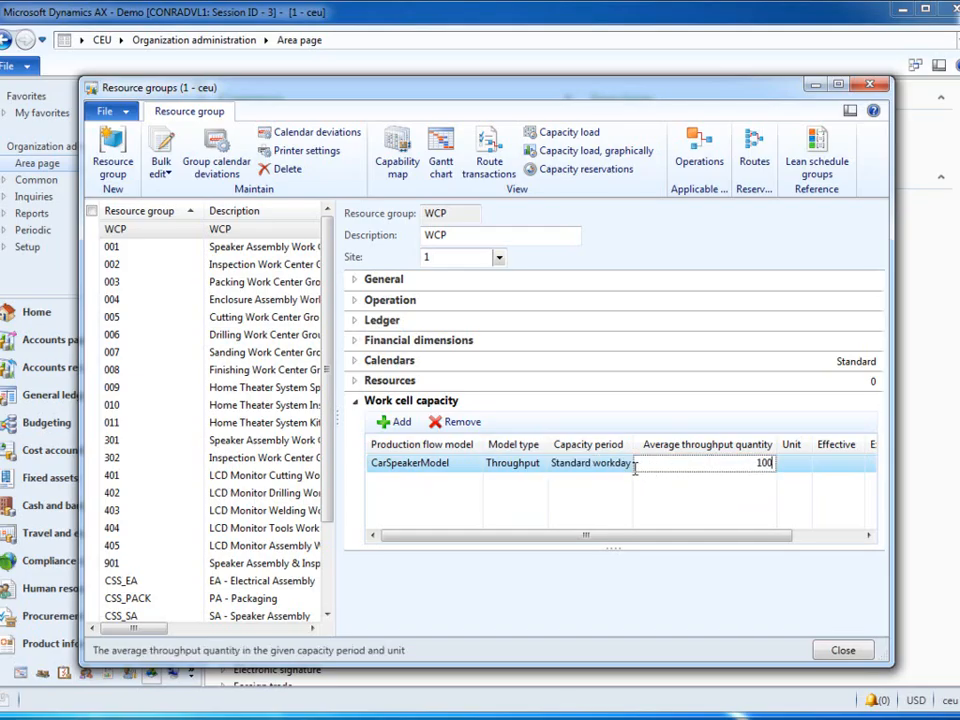
# Step: Set the work cell capacity unit to Pcs and close the resource groups form
pyautogui.click(797, 463)
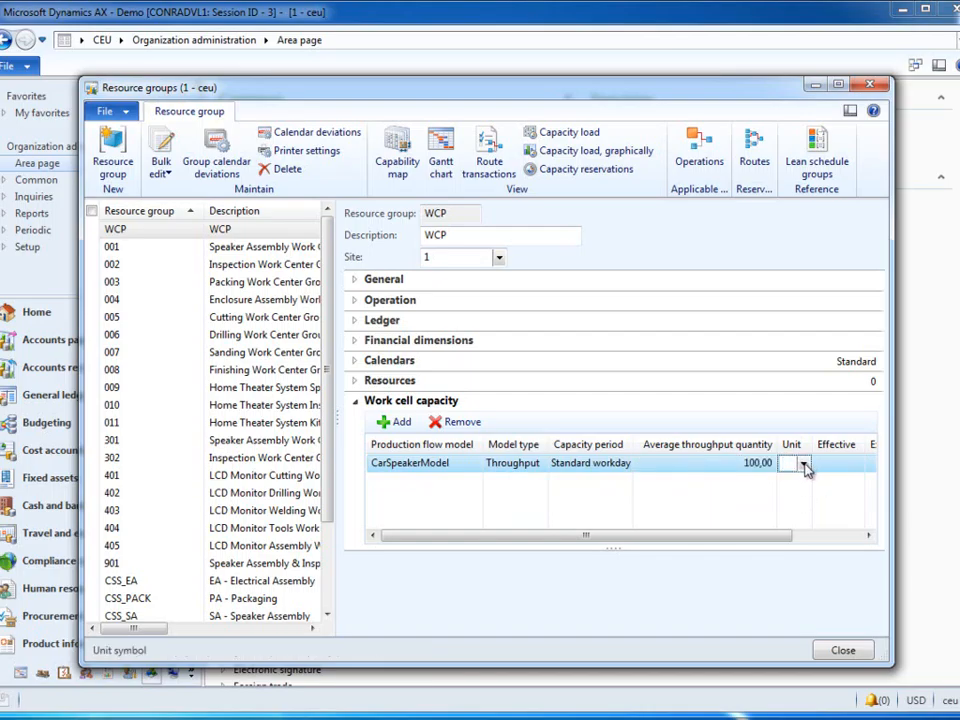
pyautogui.click(803, 464)
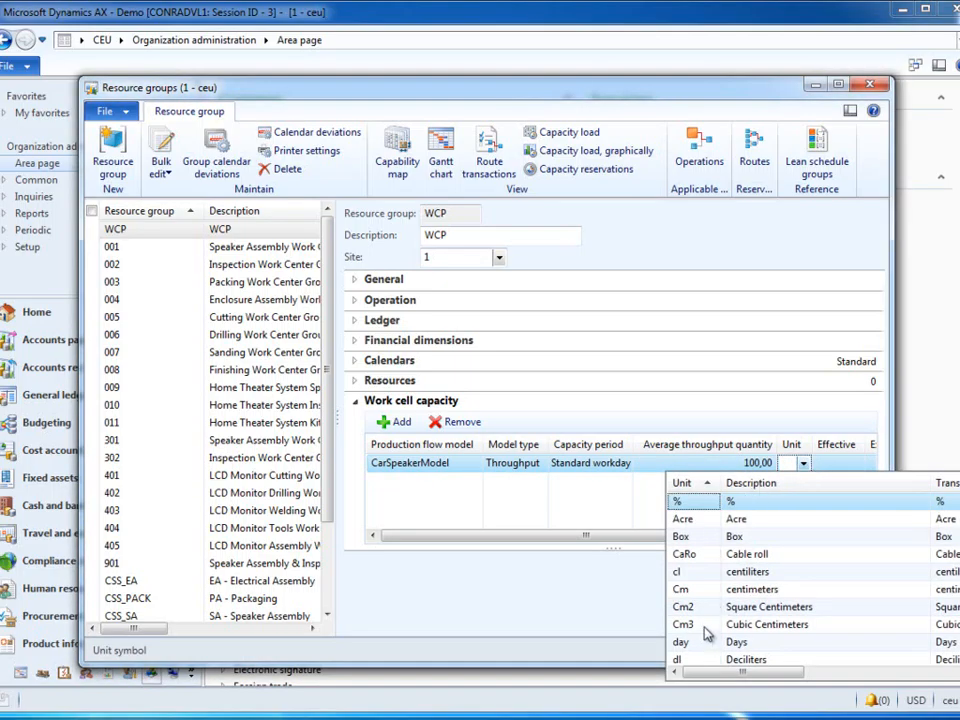
pyautogui.scroll(-10, 705, 632)
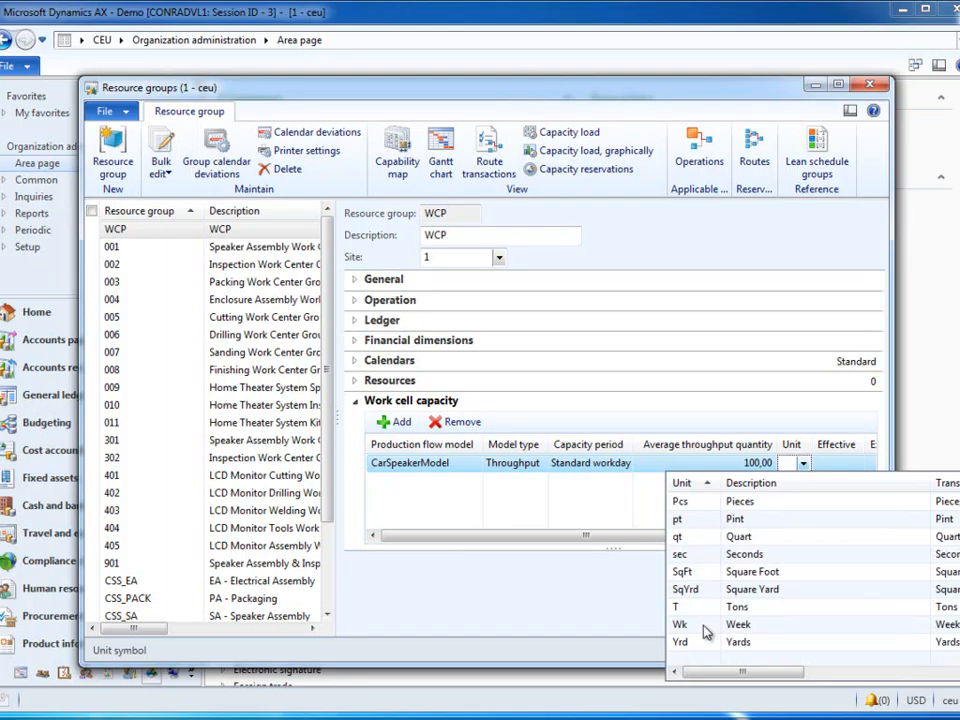
pyautogui.click(681, 502)
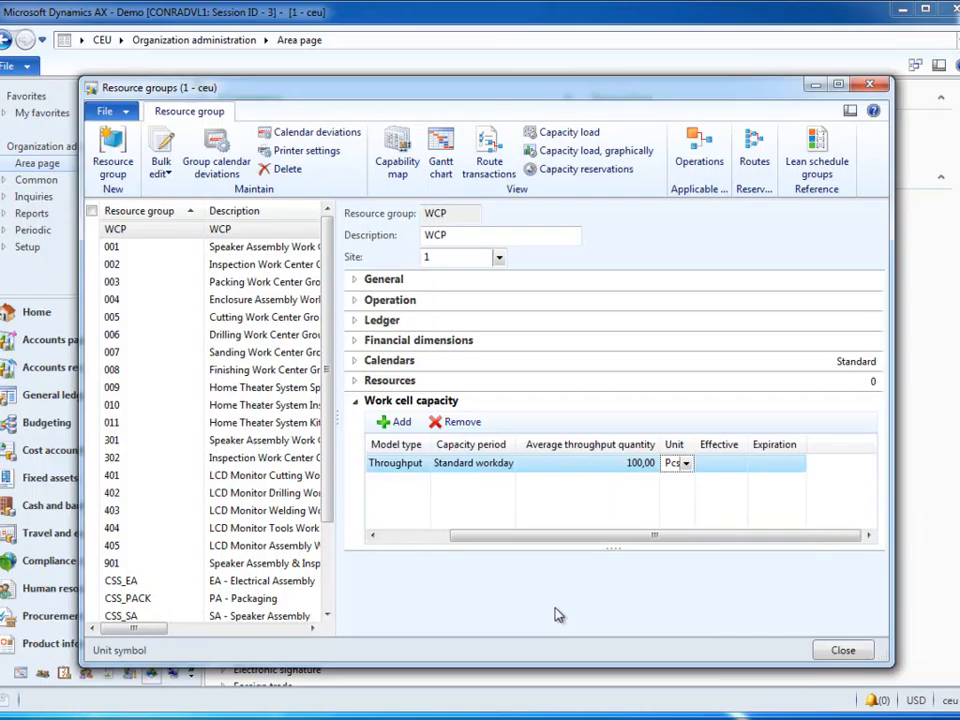
pyautogui.click(842, 651)
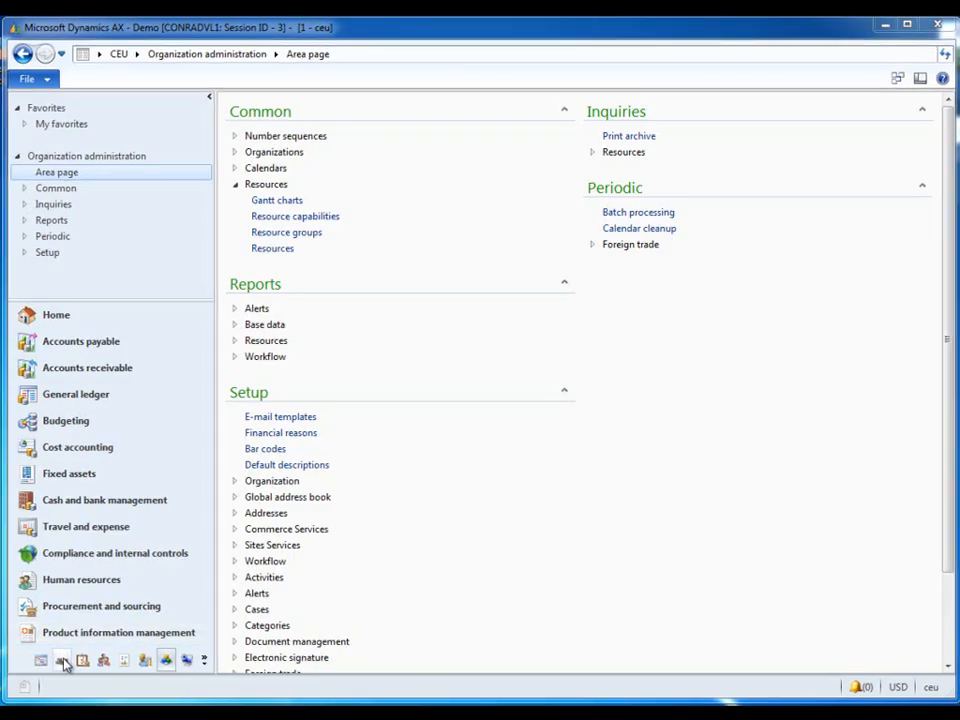
# Step: Create a new production flow in Production control with the name and description pfnew
pyautogui.click(50, 668)
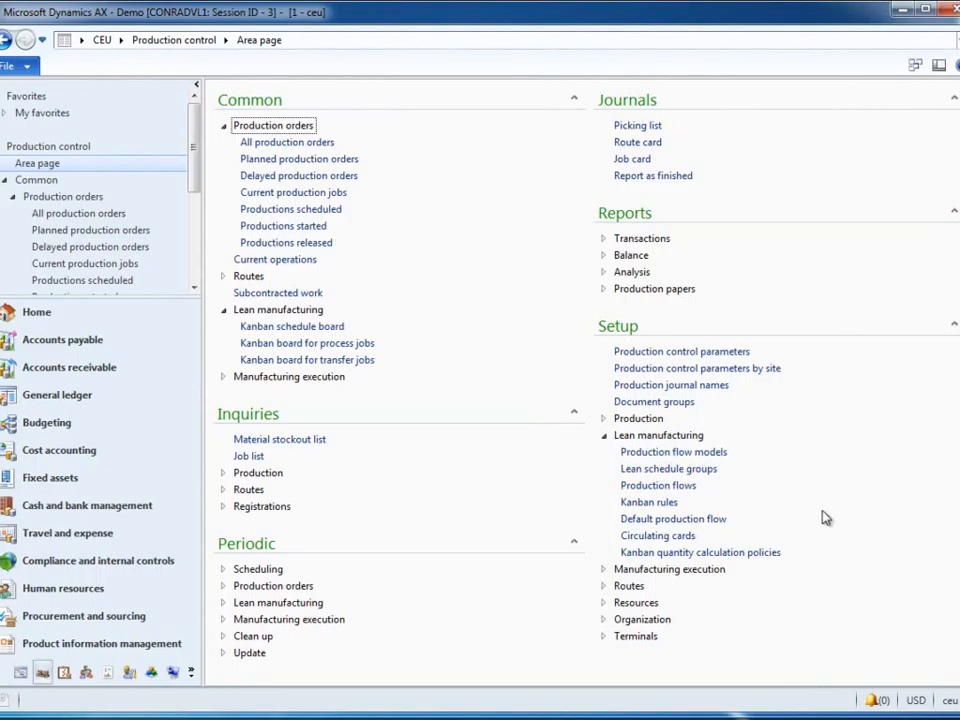
pyautogui.click(671, 487)
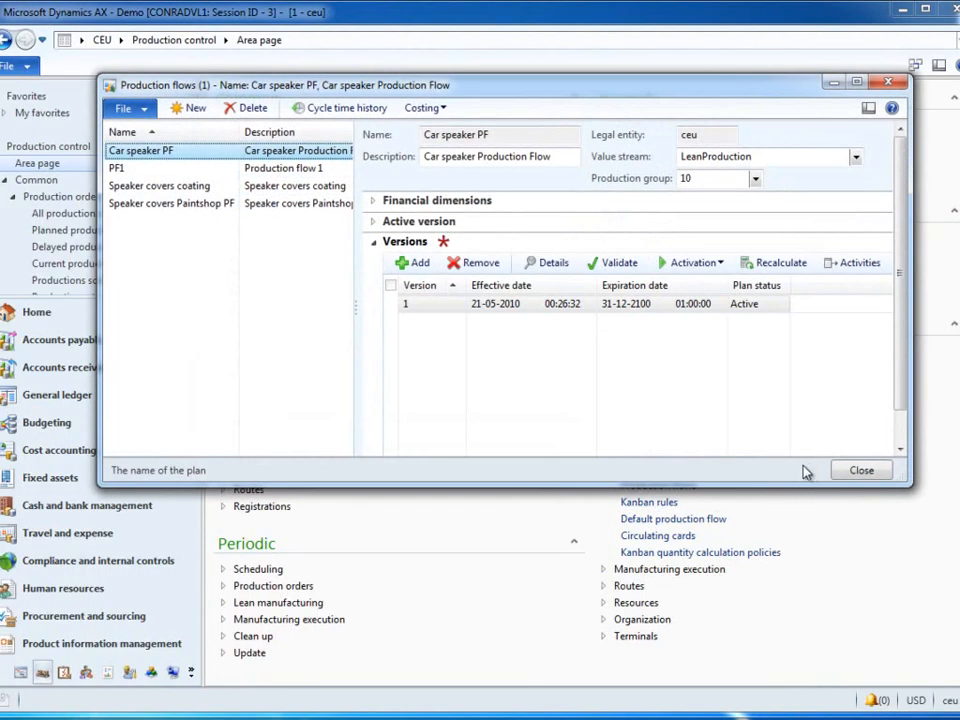
pyautogui.click(194, 109)
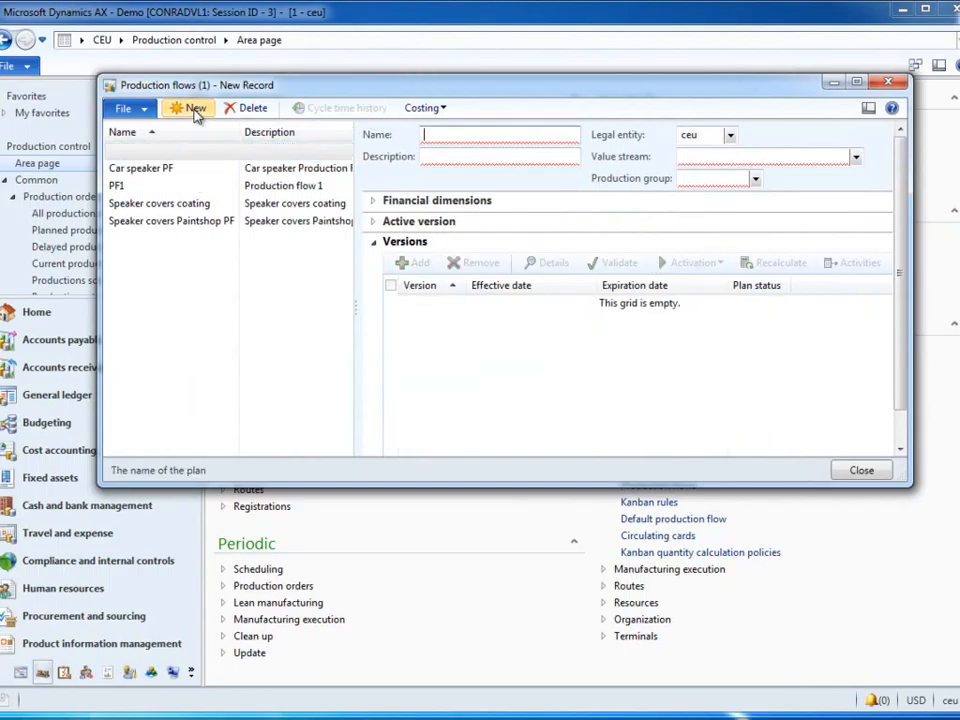
pyautogui.write('P')
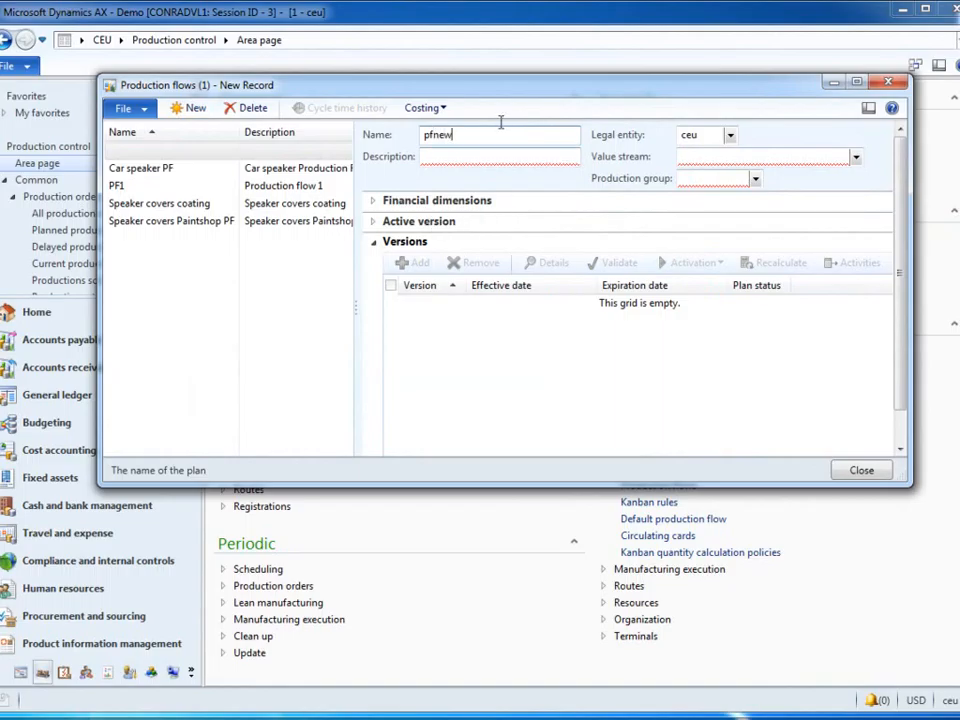
pyautogui.click(479, 155)
pyautogui.write('pfn')
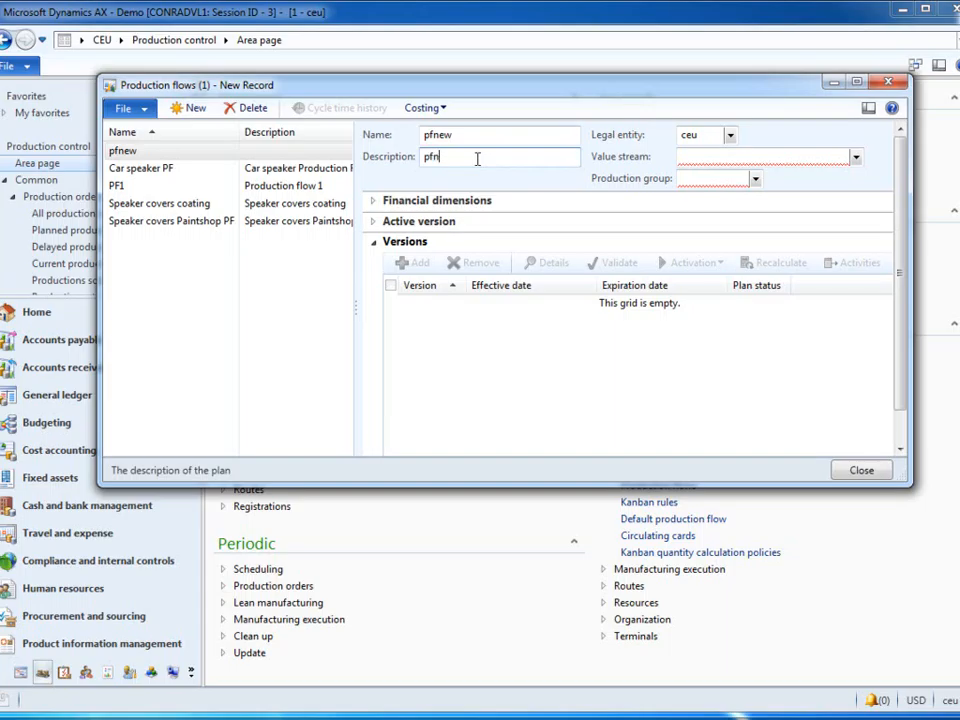
pyautogui.write('ew')
# Step: Assign the value stream ValueStream and production group 10 to production flow pfnew
pyautogui.click(722, 153)
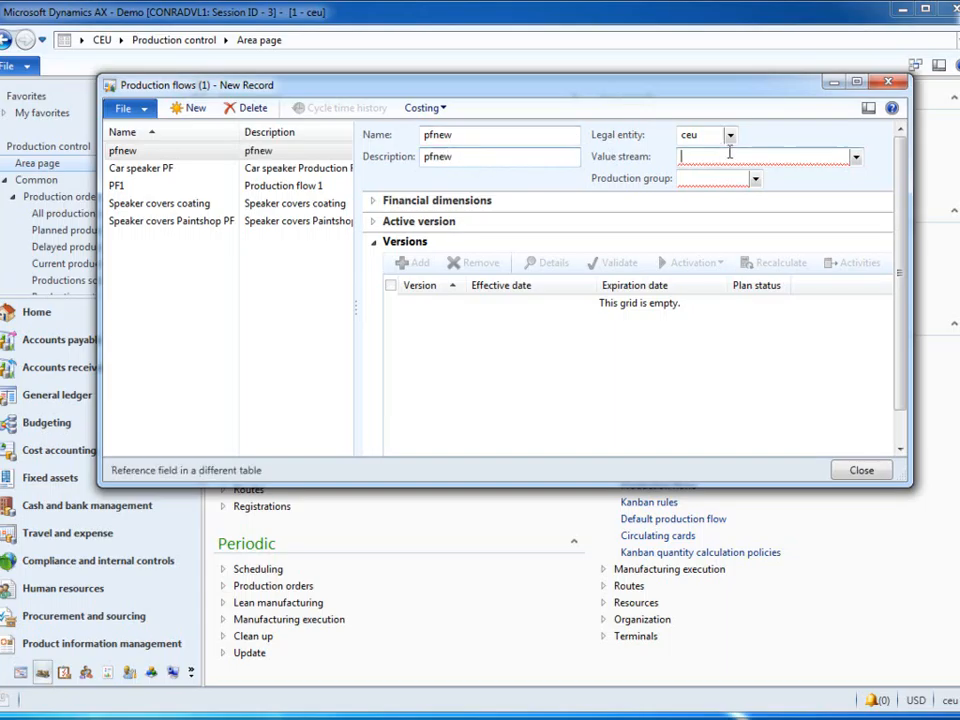
pyautogui.click(856, 157)
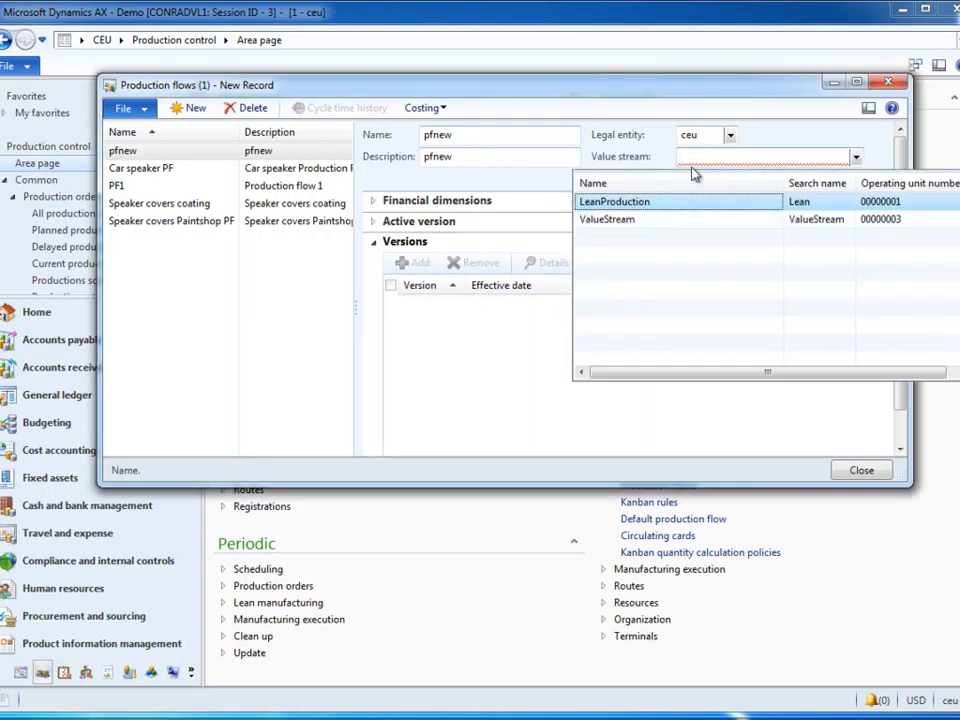
pyautogui.click(606, 221)
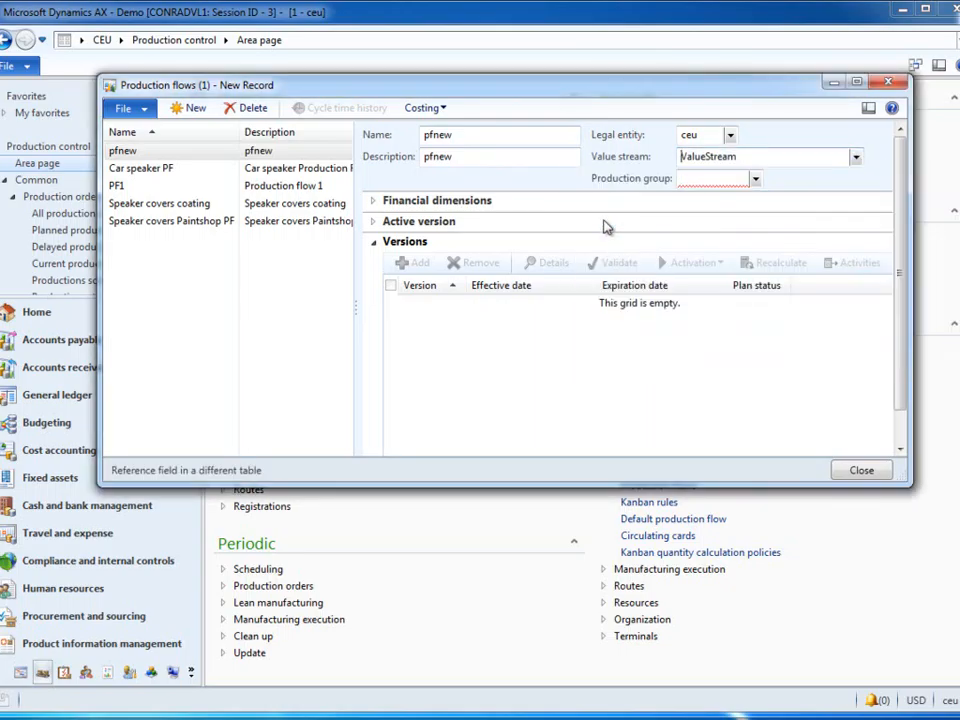
pyautogui.rightClick(785, 157)
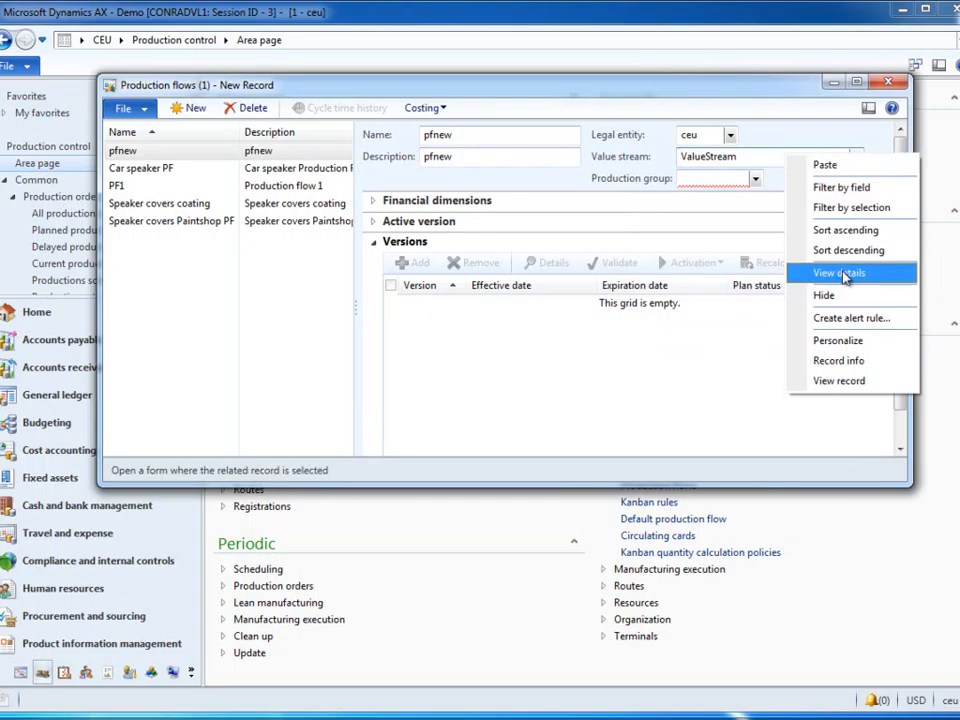
pyautogui.click(755, 181)
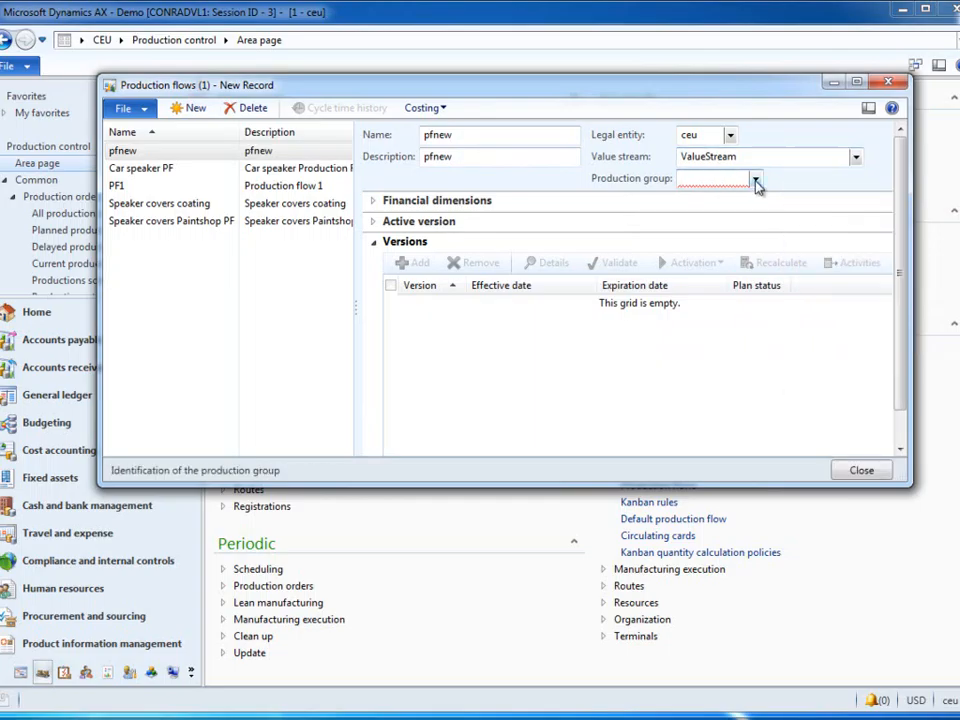
pyautogui.click(754, 179)
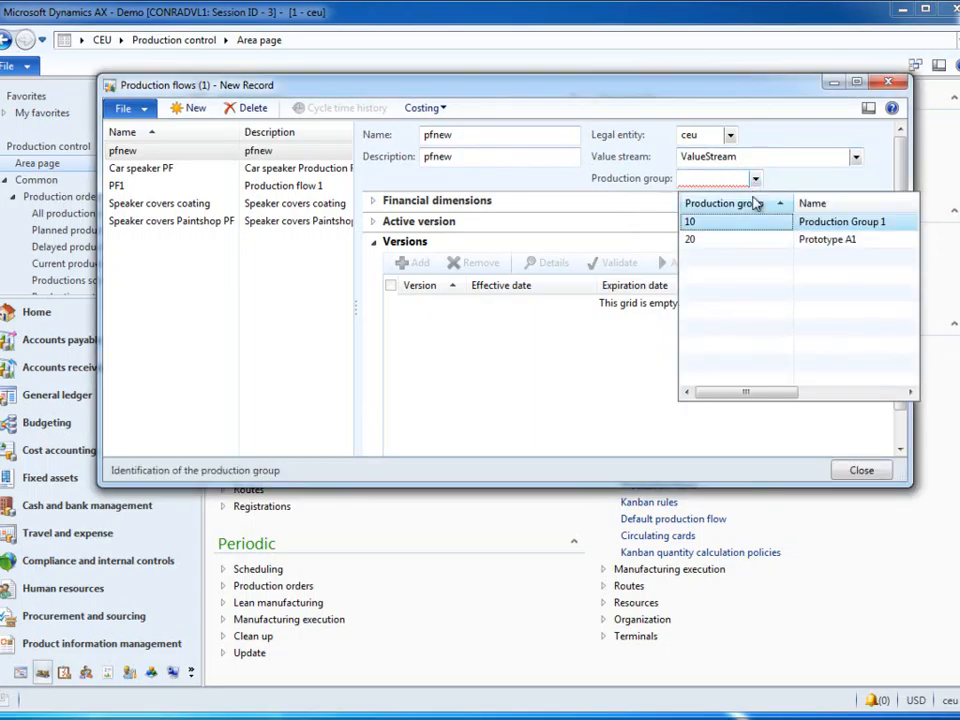
pyautogui.click(735, 230)
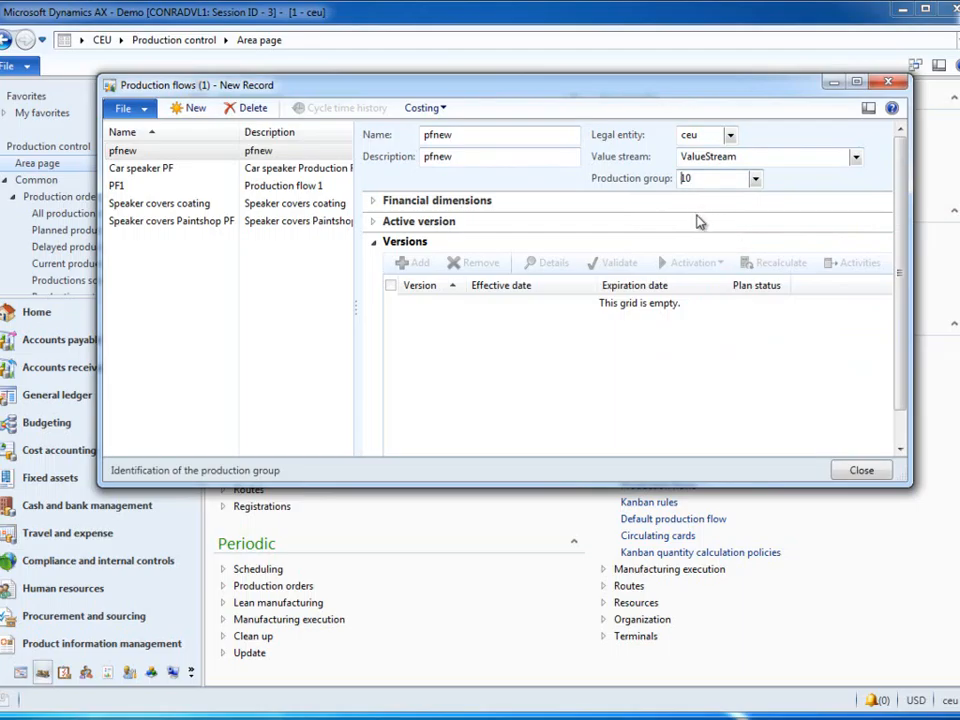
# Step: Save production flow pfnew and add a new version to it with the default effective date and no expiration date
pyautogui.click(500, 244)
pyautogui.click(428, 244)
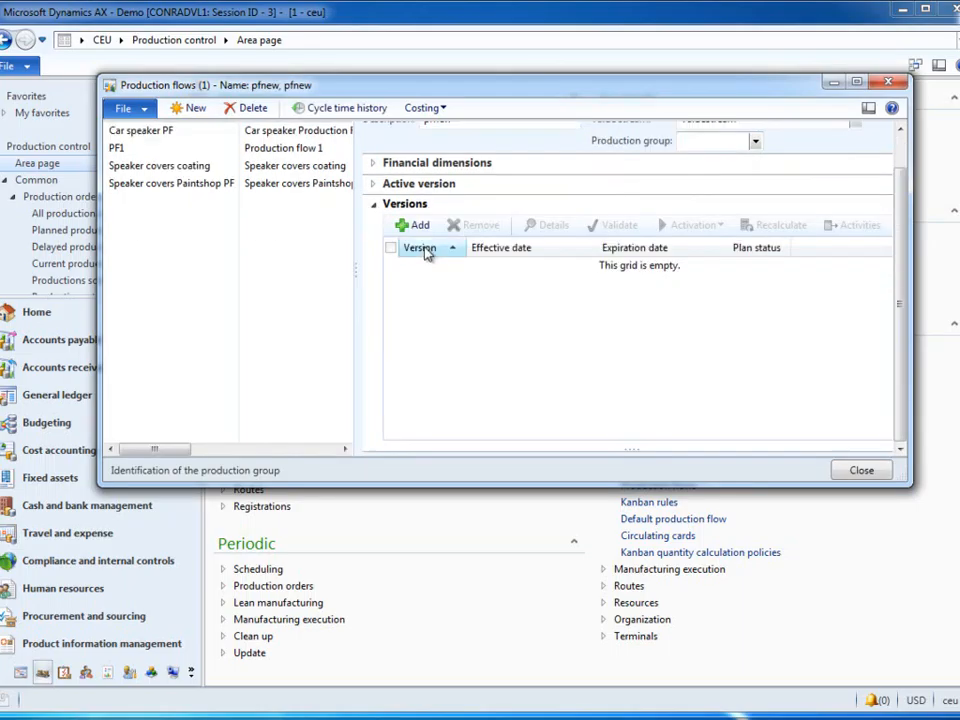
pyautogui.click(427, 223)
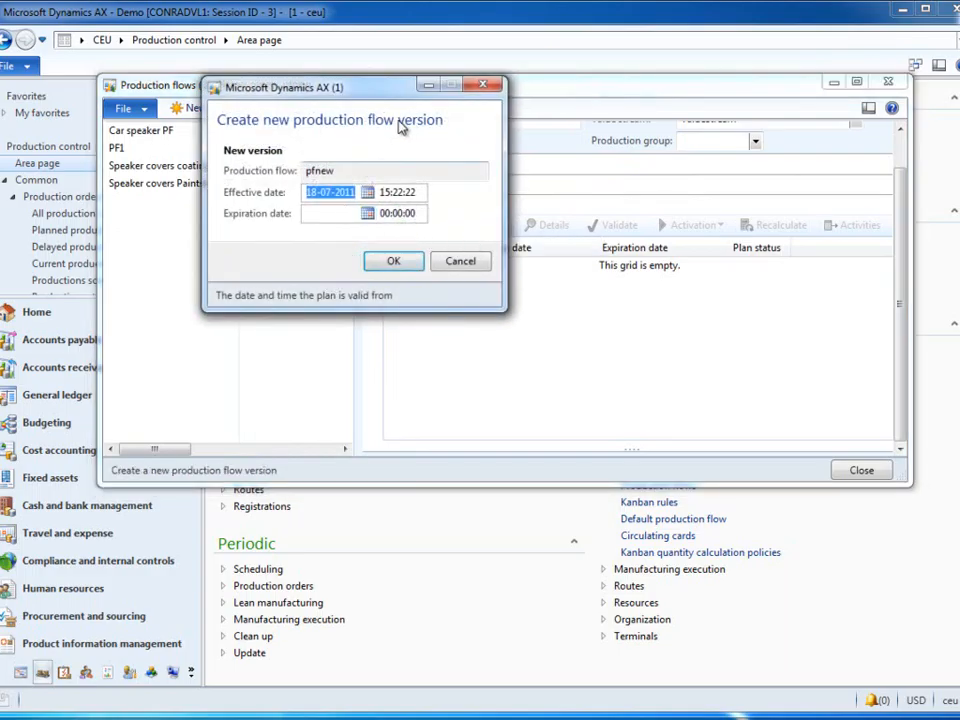
pyautogui.click(418, 262)
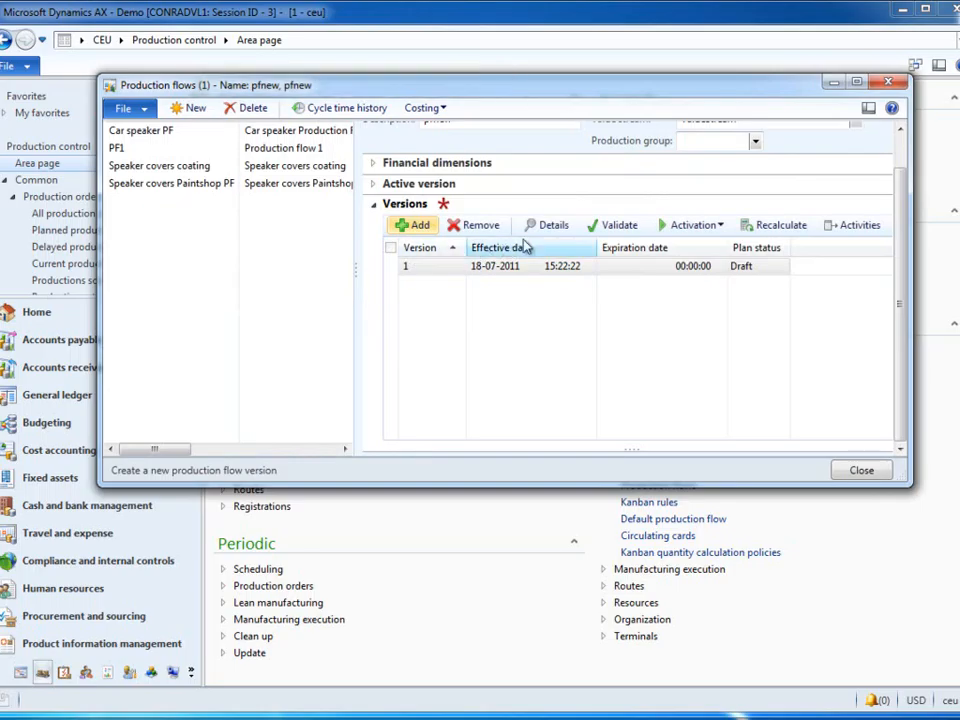
# Step: Open the activities of pfnew's version 1 and start a new plan activity named proces, keeping the Process activity type
pyautogui.scroll(2, 905, 158)
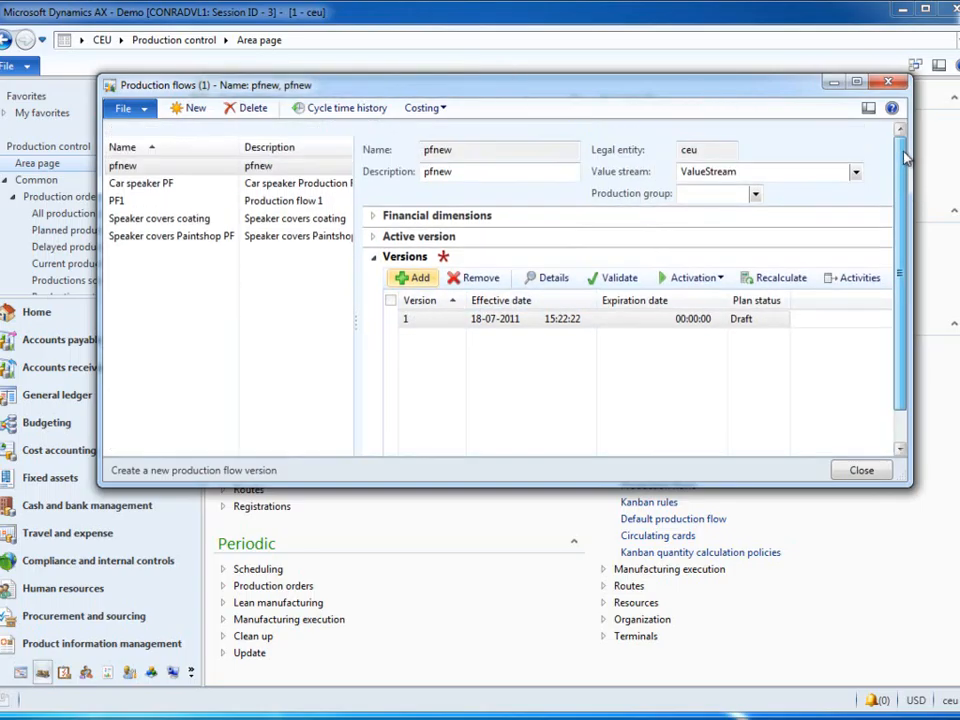
pyautogui.moveTo(904, 491); pyautogui.dragTo(959, 573)
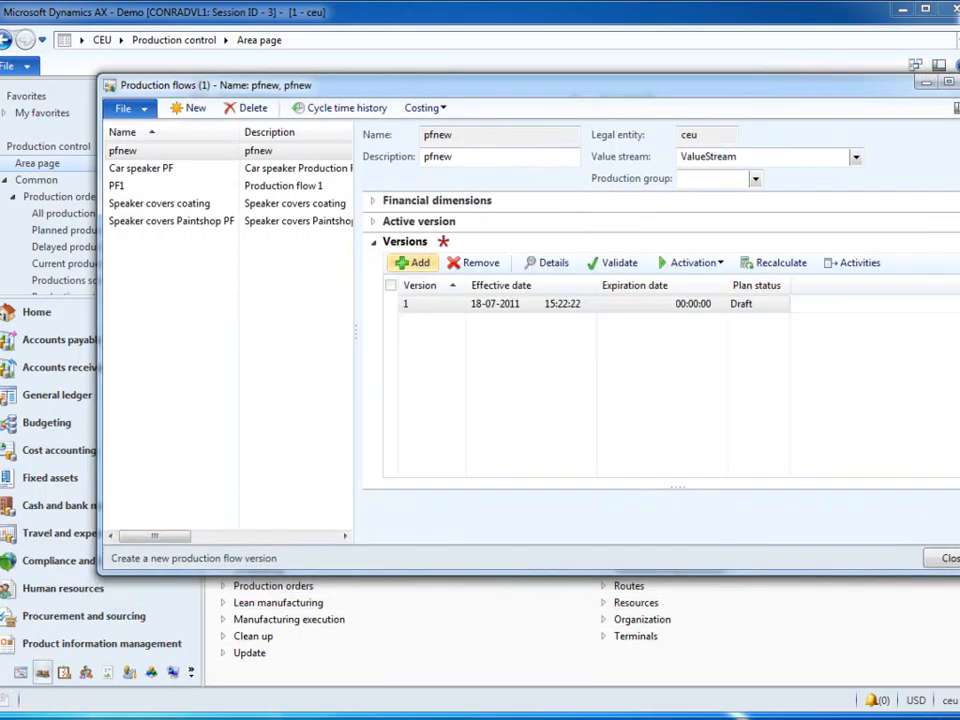
pyautogui.click(860, 264)
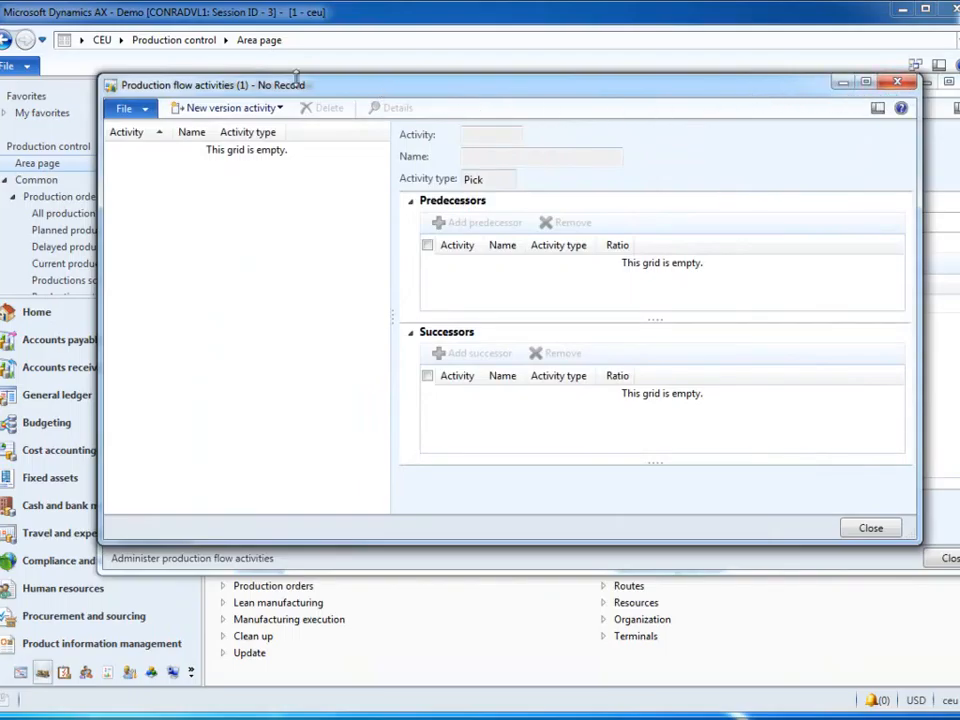
pyautogui.click(246, 110)
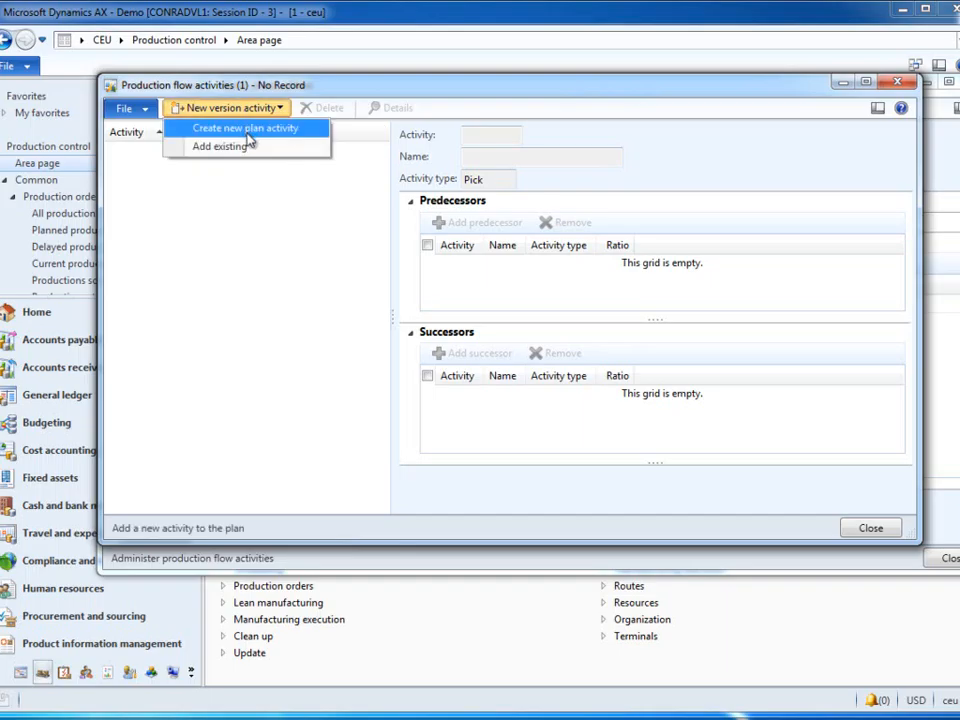
pyautogui.click(265, 131)
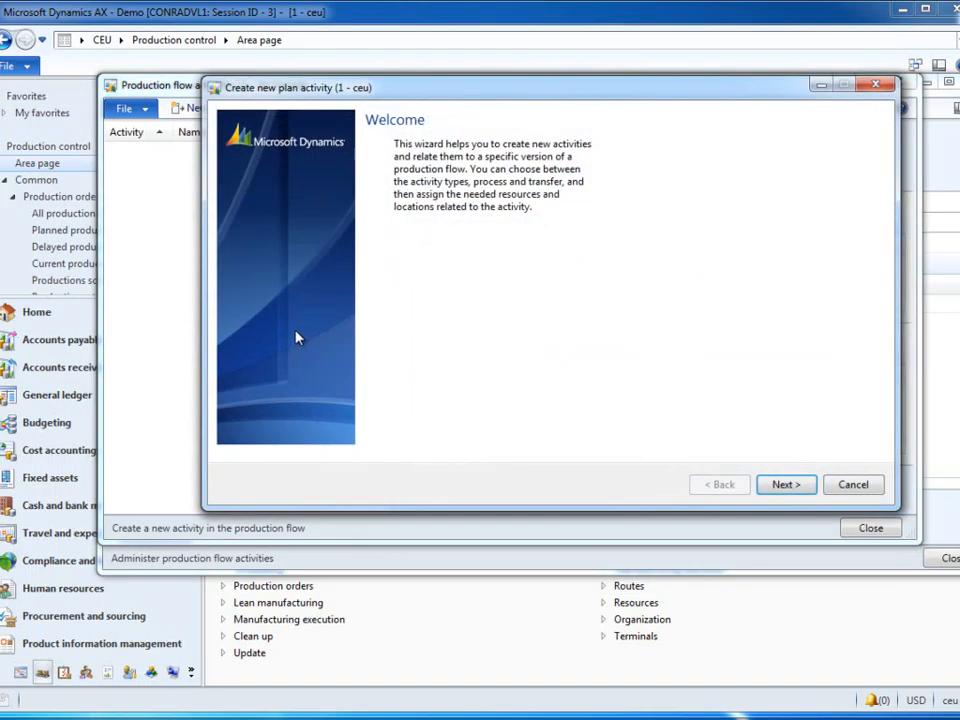
pyautogui.click(786, 485)
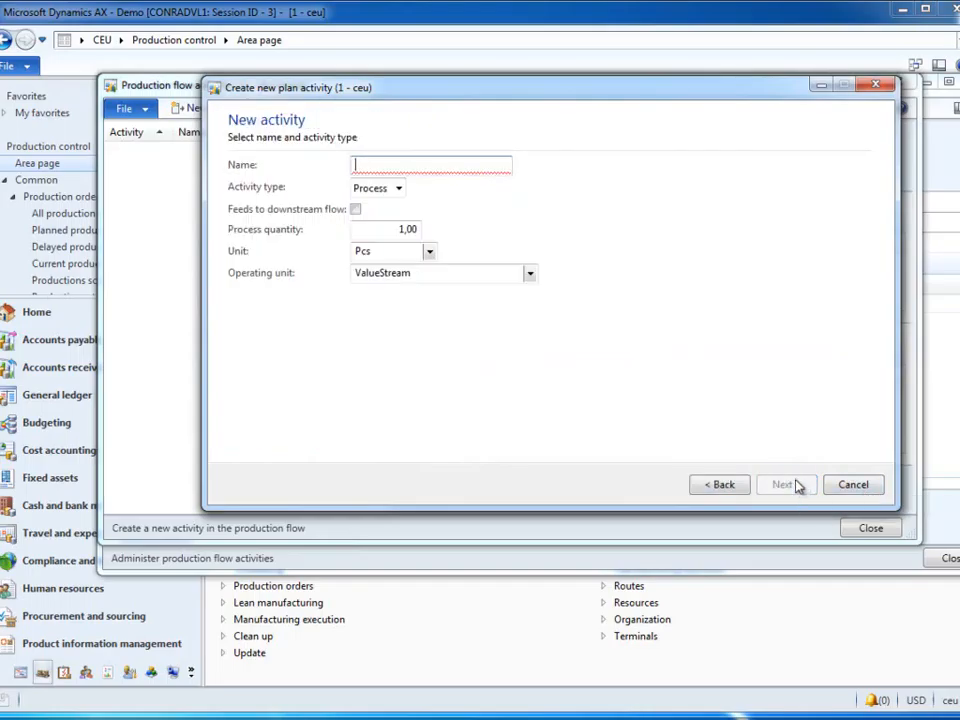
pyautogui.write('proces')
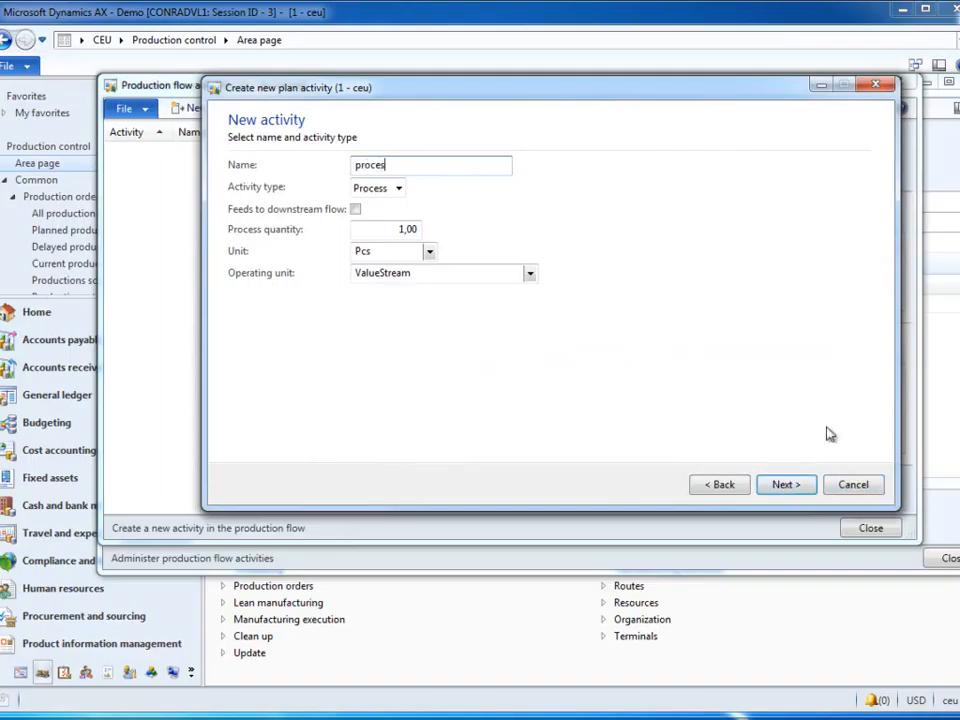
pyautogui.click(787, 485)
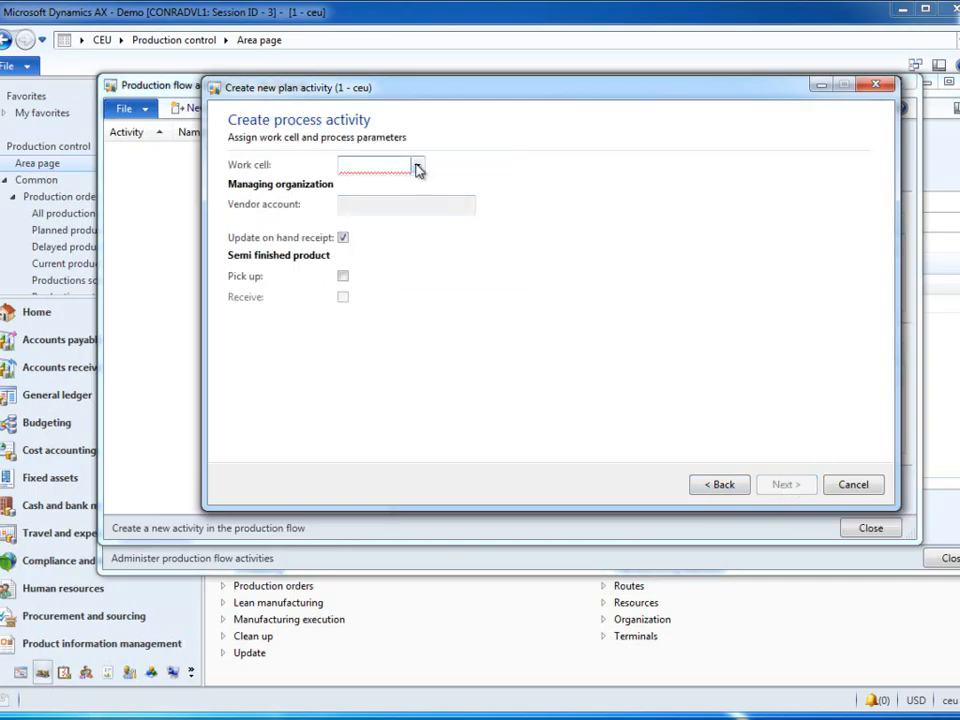
# Step: Assign work cell WCP to the process activity and accept the default picking activity from warehouse PRODW, location INPWCP
pyautogui.click(418, 167)
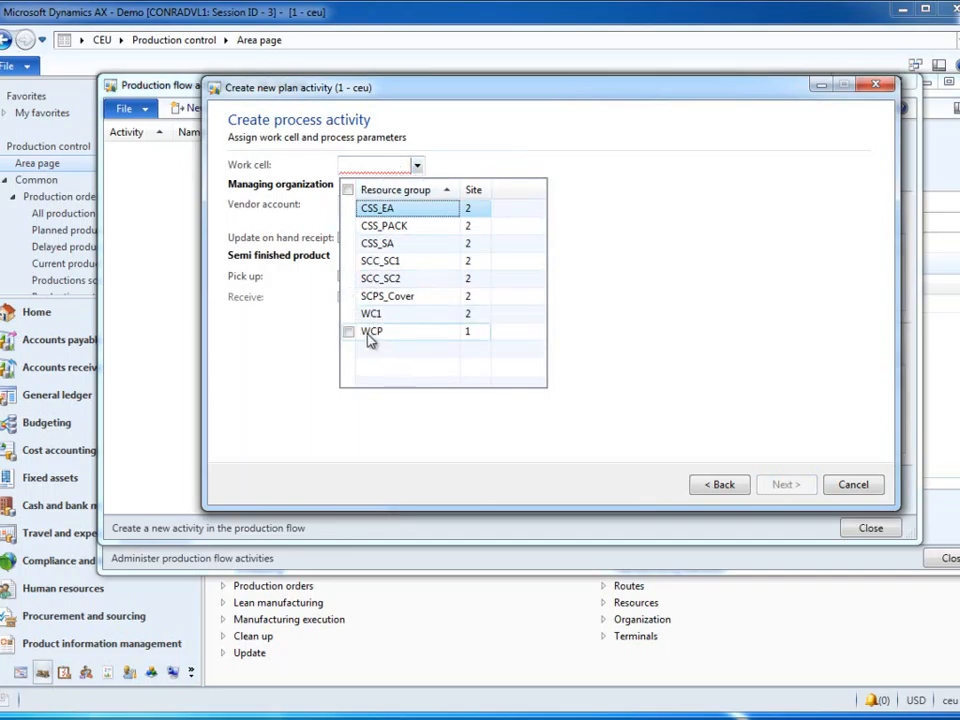
pyautogui.click(374, 334)
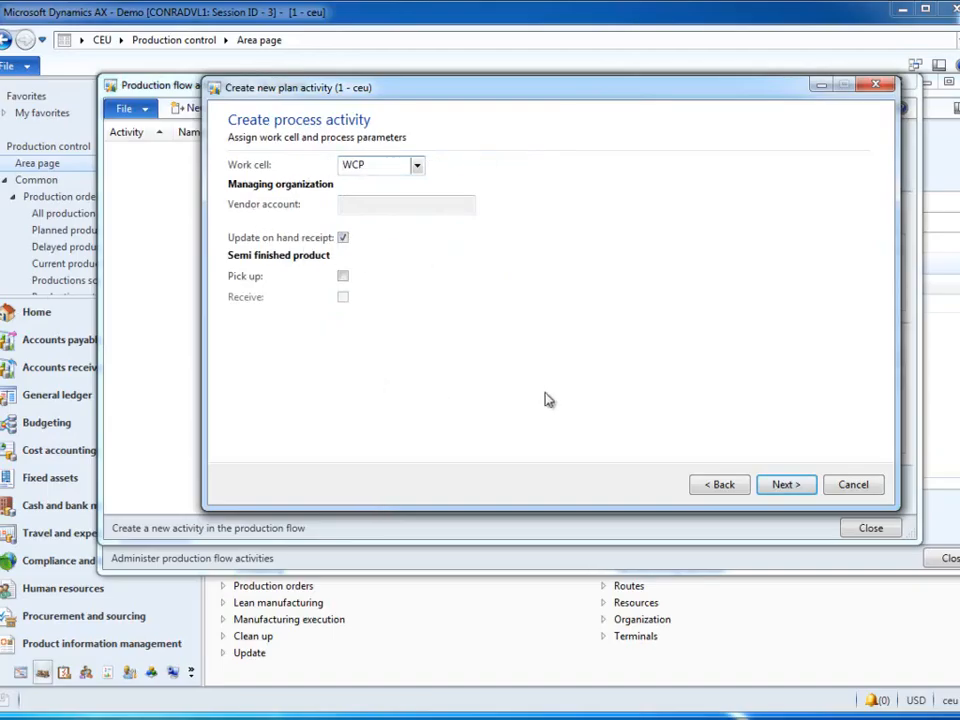
pyautogui.click(785, 485)
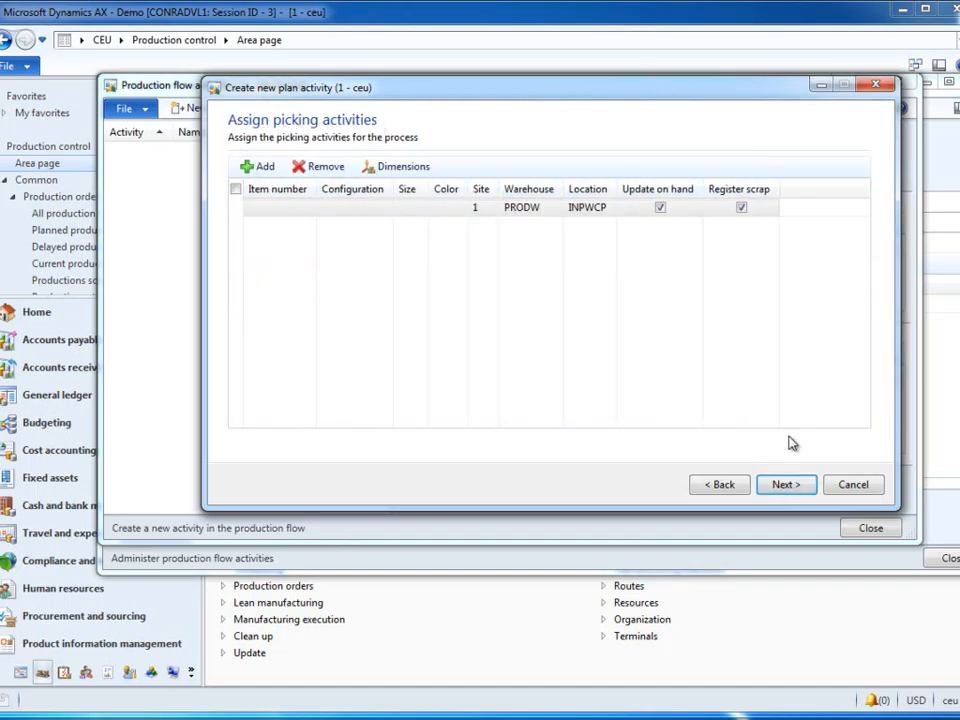
pyautogui.click(786, 485)
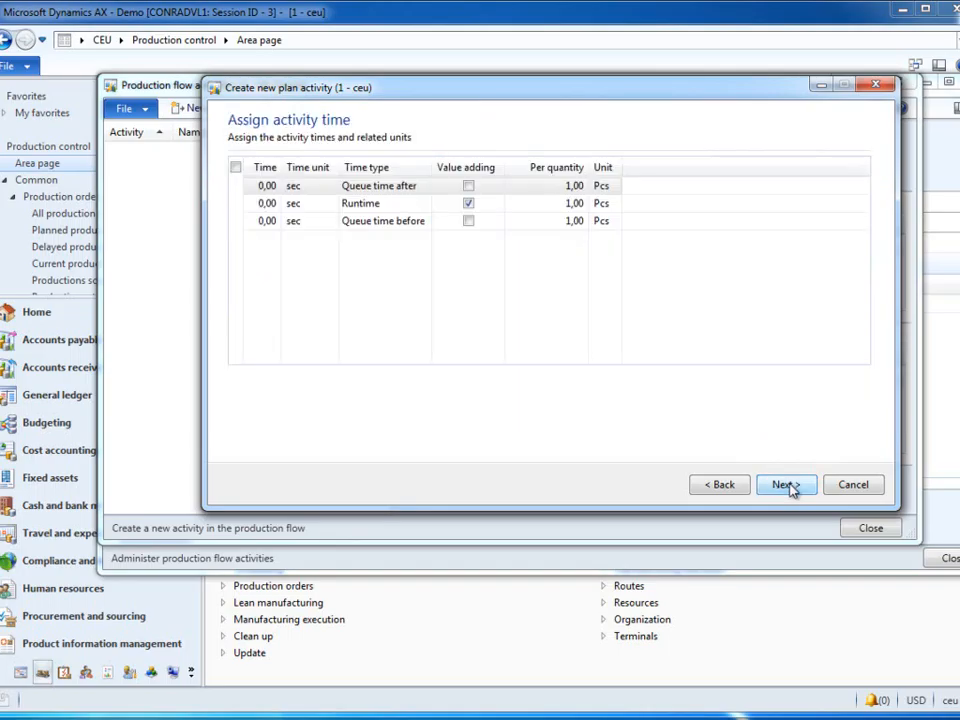
# Step: Set the process activity's Runtime to 20 min per piece and finish creating the activity
pyautogui.click(241, 204)
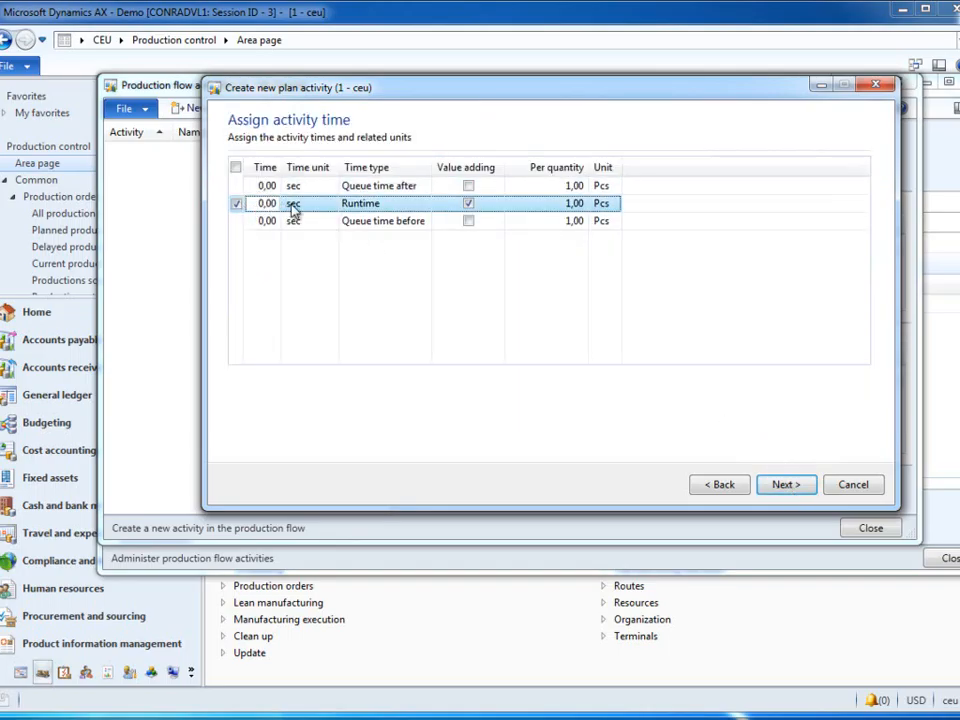
pyautogui.moveTo(275, 203); pyautogui.dragTo(306, 204)
pyautogui.write('2')
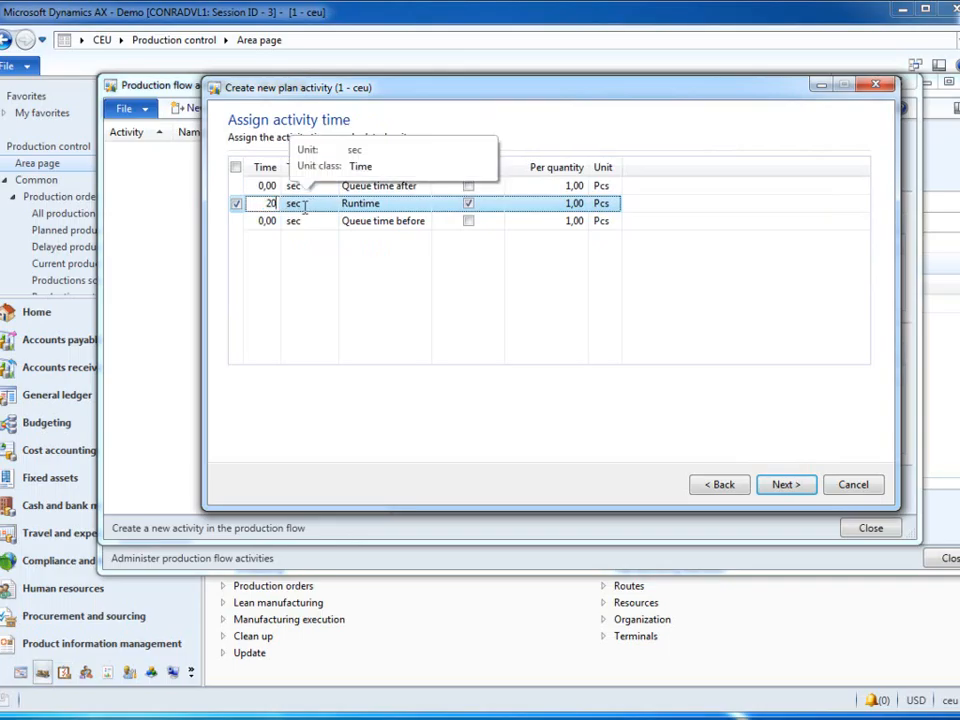
pyautogui.write('0')
pyautogui.click(305, 205)
pyautogui.click(329, 204)
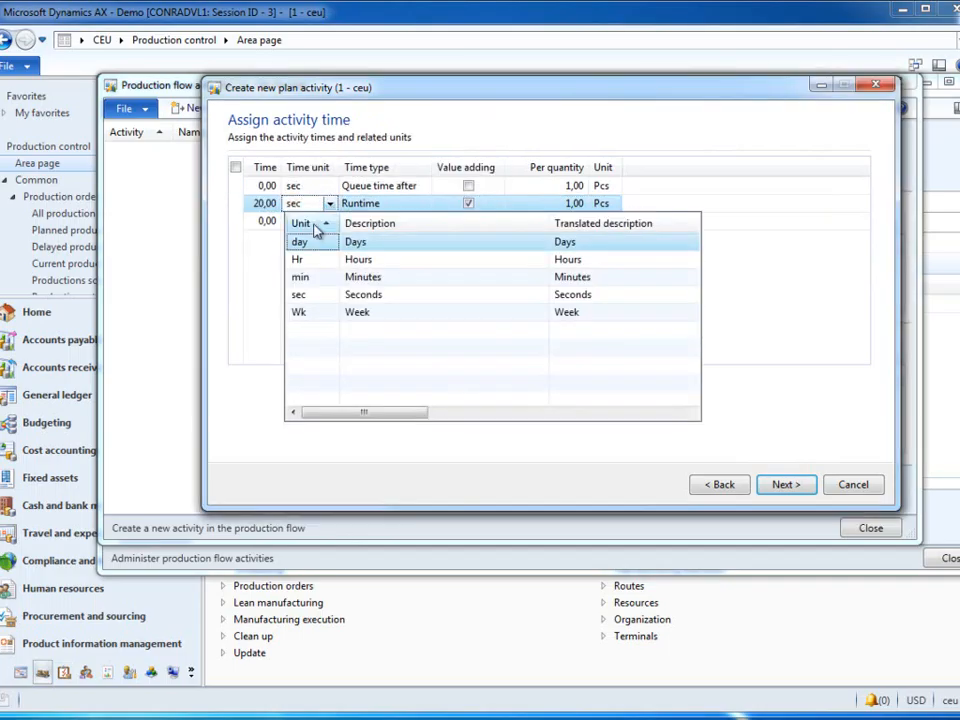
pyautogui.click(312, 278)
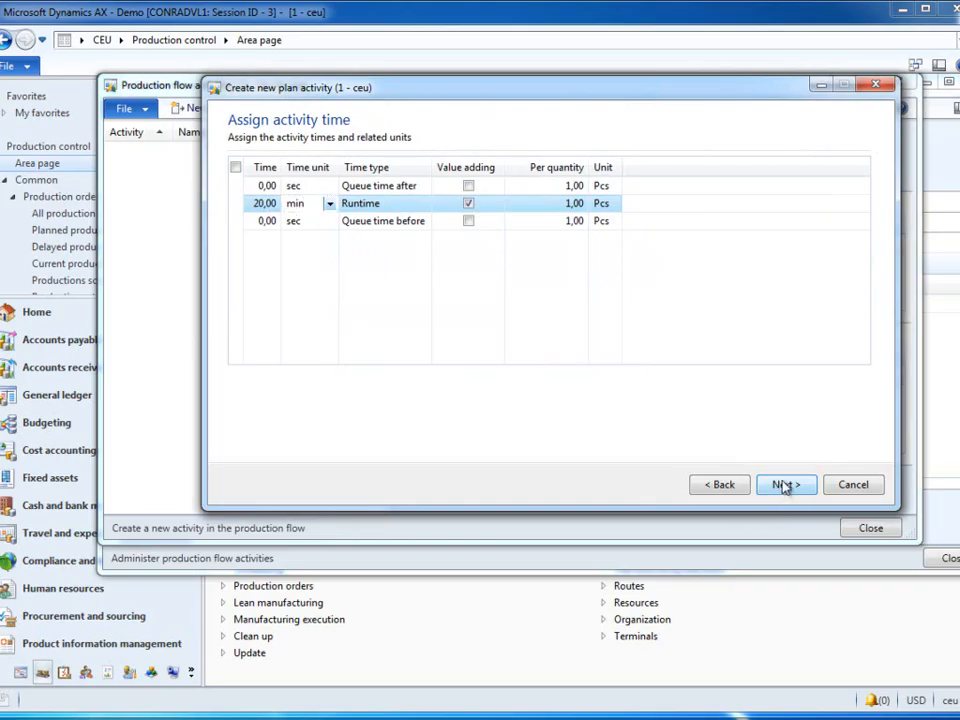
pyautogui.click(785, 486)
pyautogui.click(790, 486)
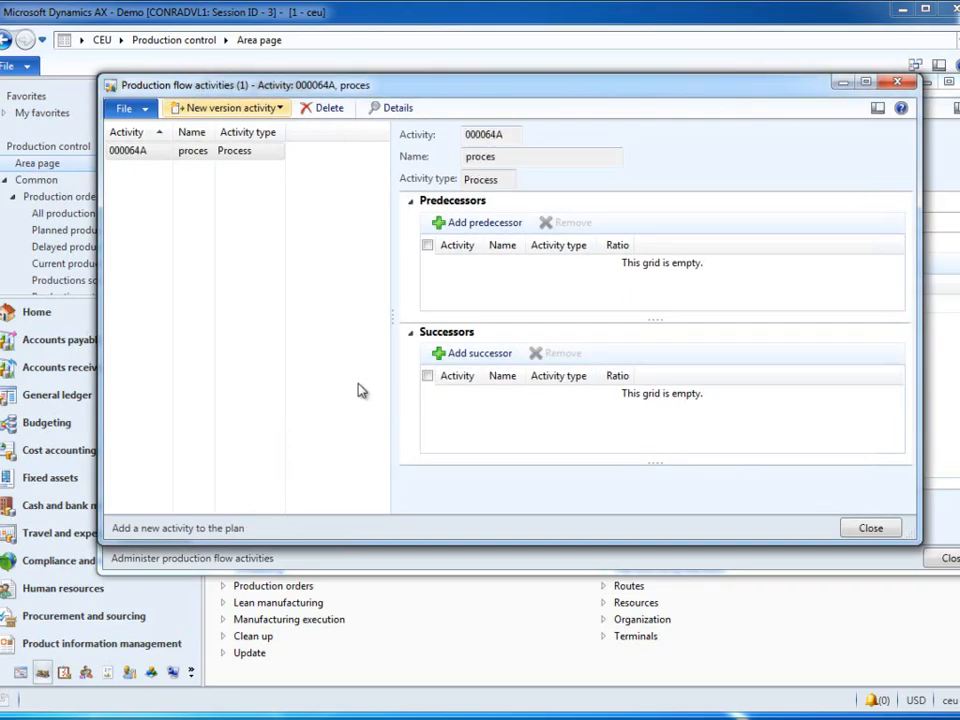
# Step: Start another new plan activity named transfer with the activity type Transfer
pyautogui.click(216, 110)
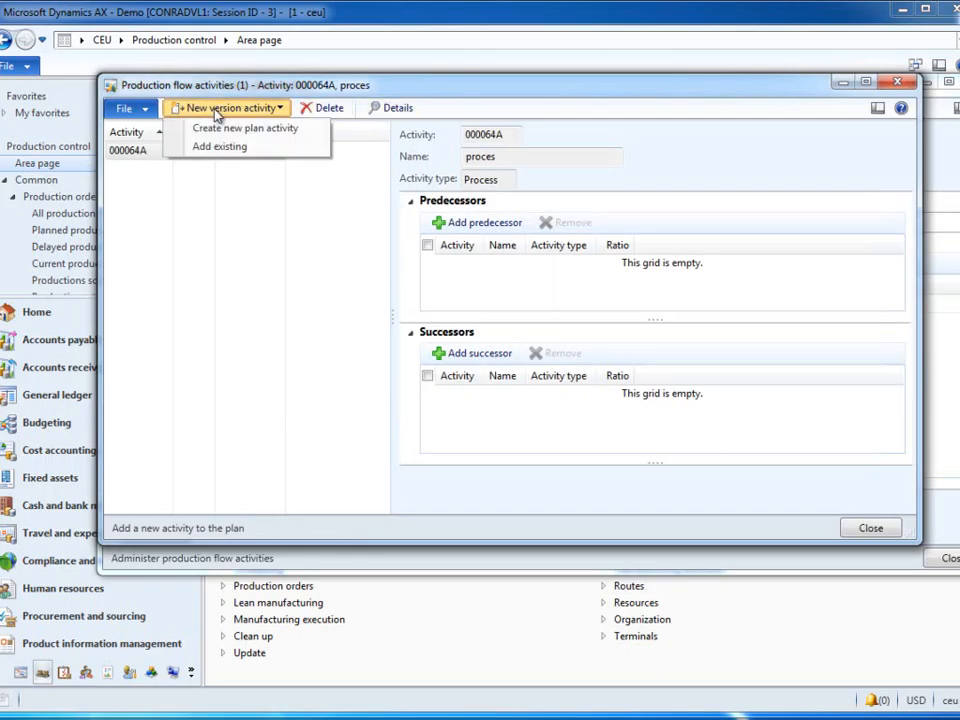
pyautogui.click(210, 128)
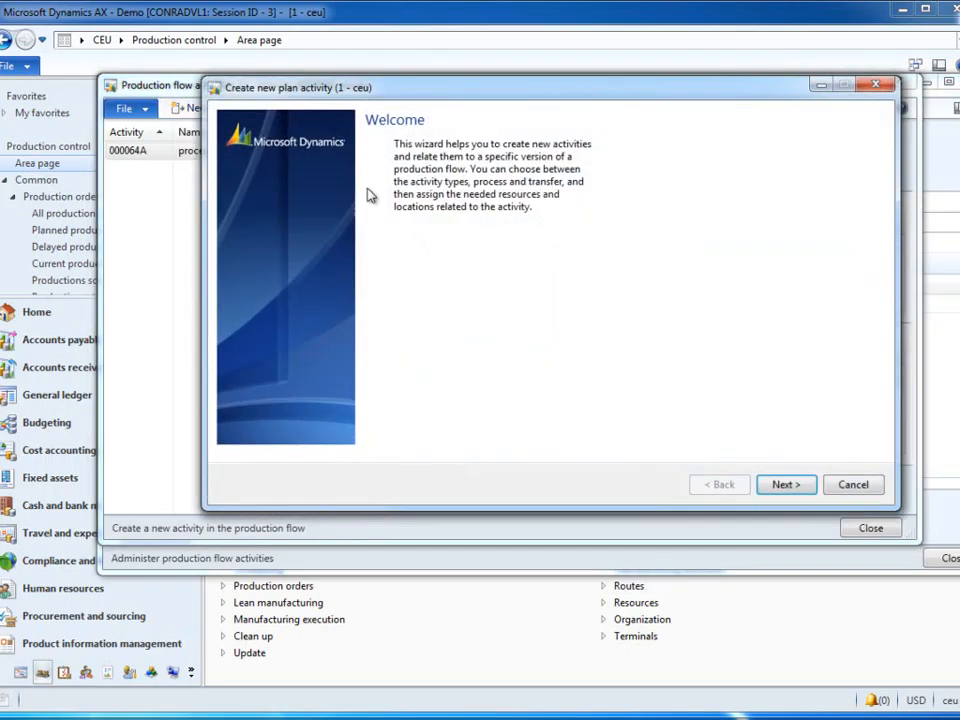
pyautogui.click(782, 484)
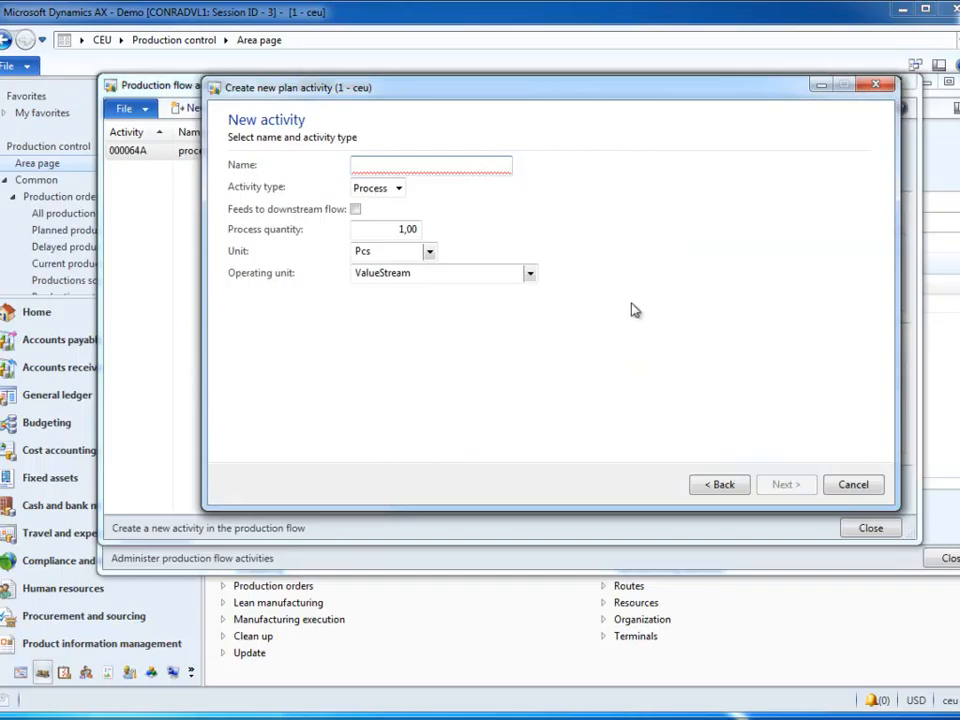
pyautogui.write('transfer')
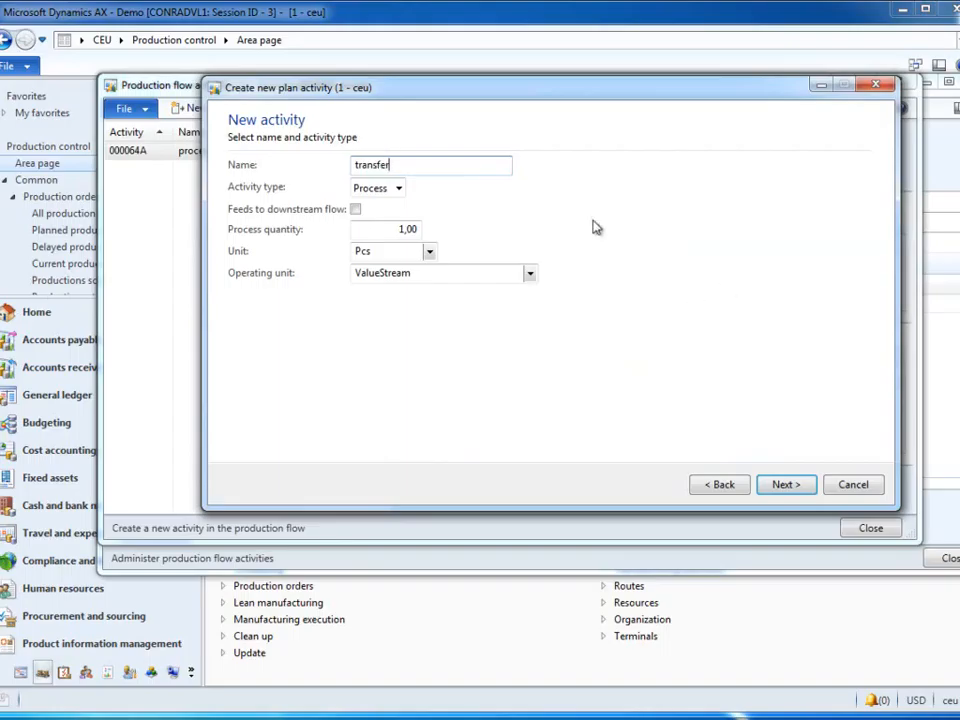
pyautogui.click(398, 188)
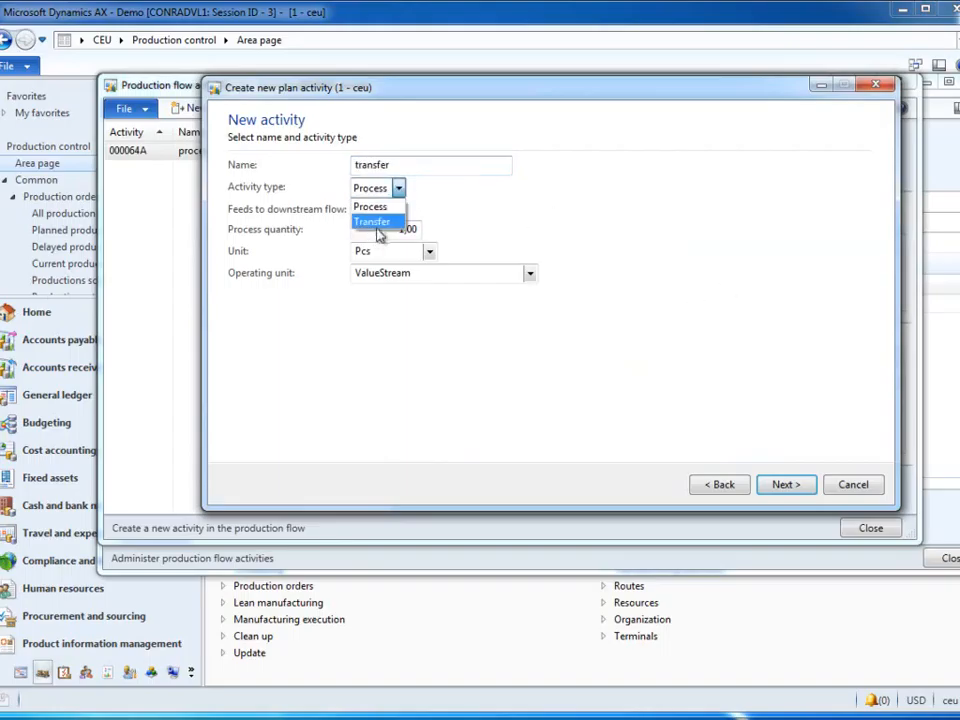
pyautogui.click(381, 224)
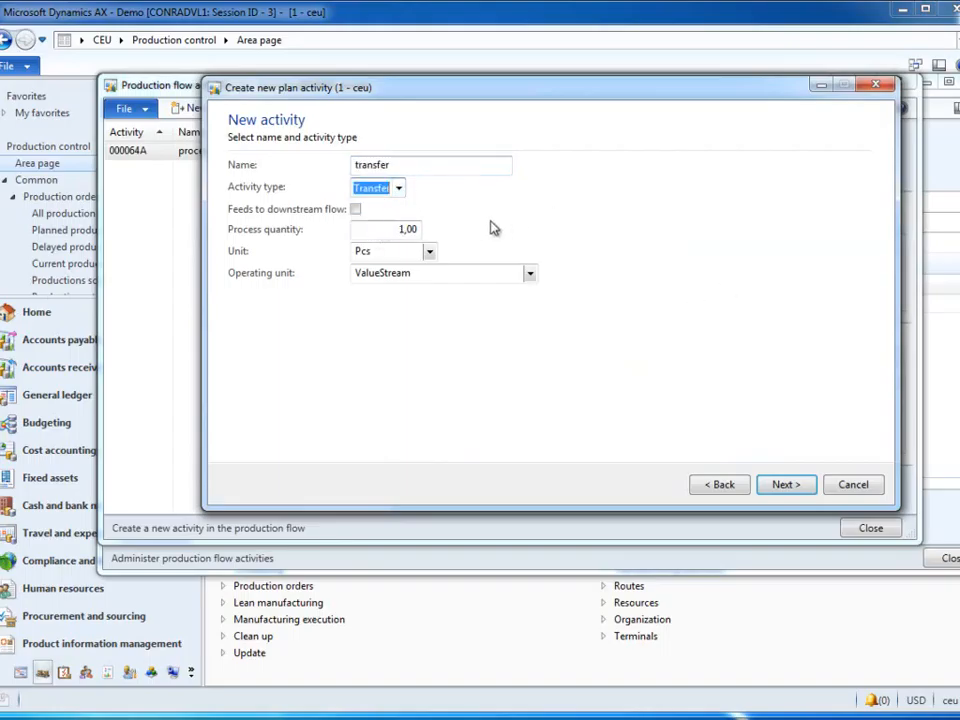
pyautogui.click(786, 486)
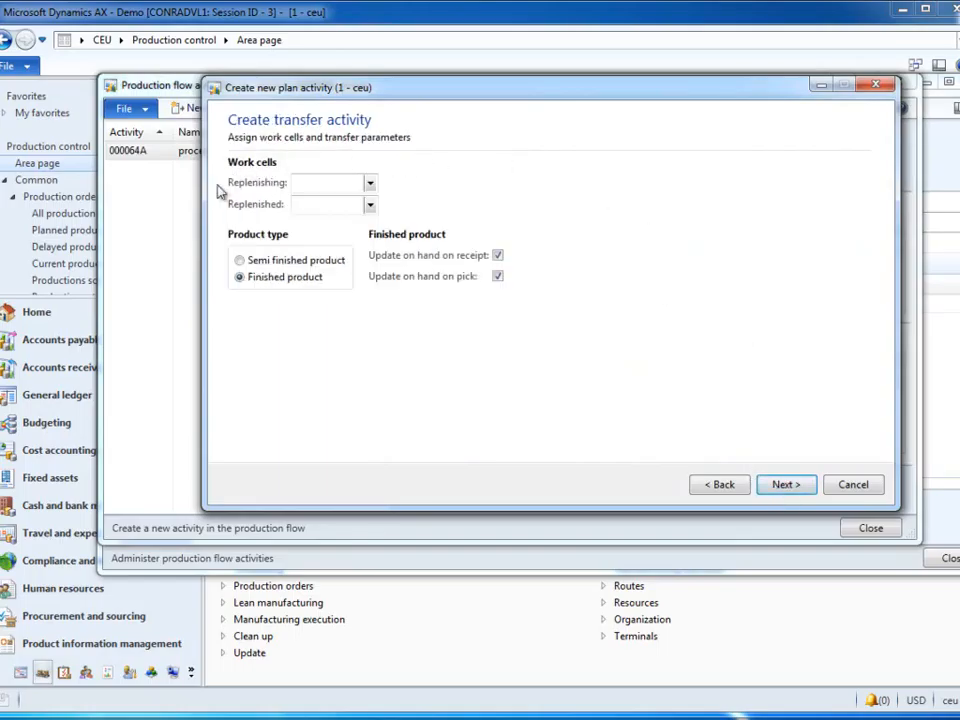
# Step: Set WCP as the replenished work cell of the transfer activity, keeping Finished product as the product type
pyautogui.click(369, 205)
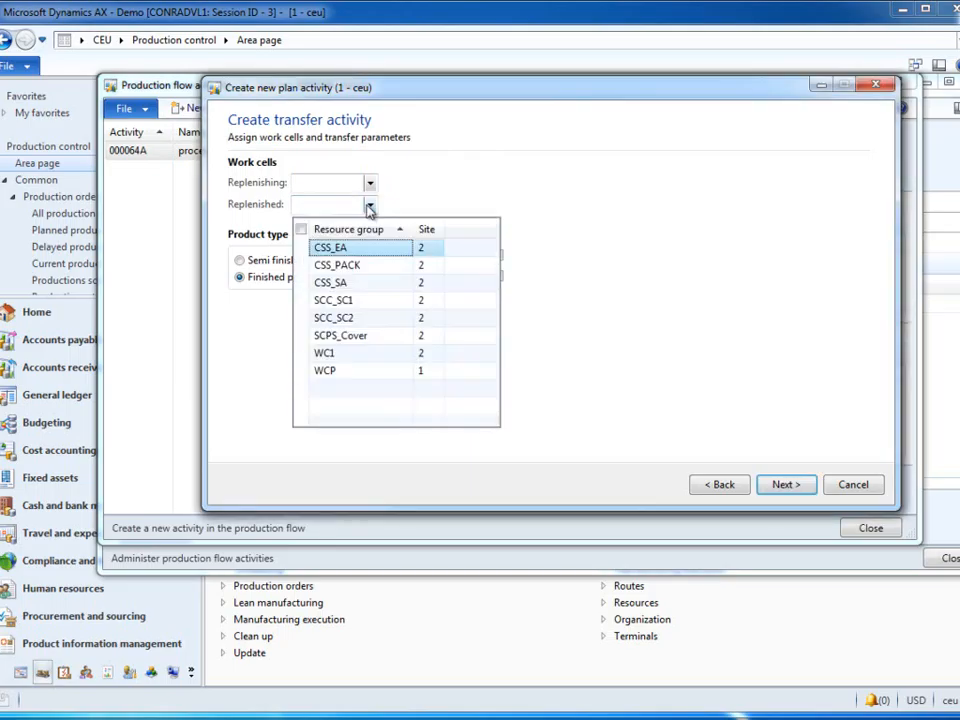
pyautogui.click(336, 371)
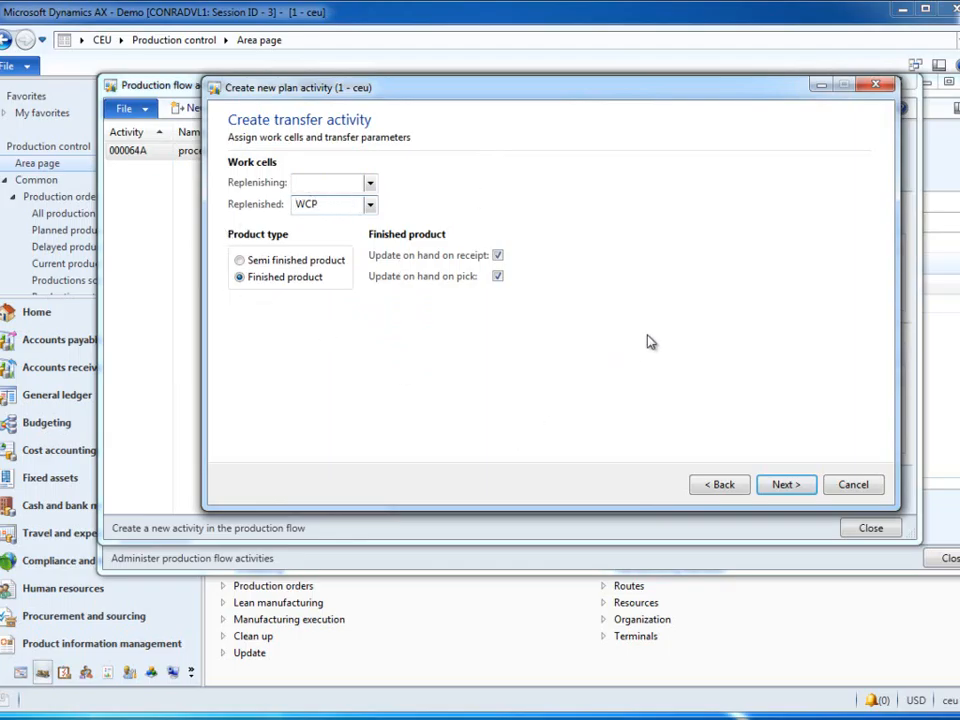
pyautogui.click(785, 485)
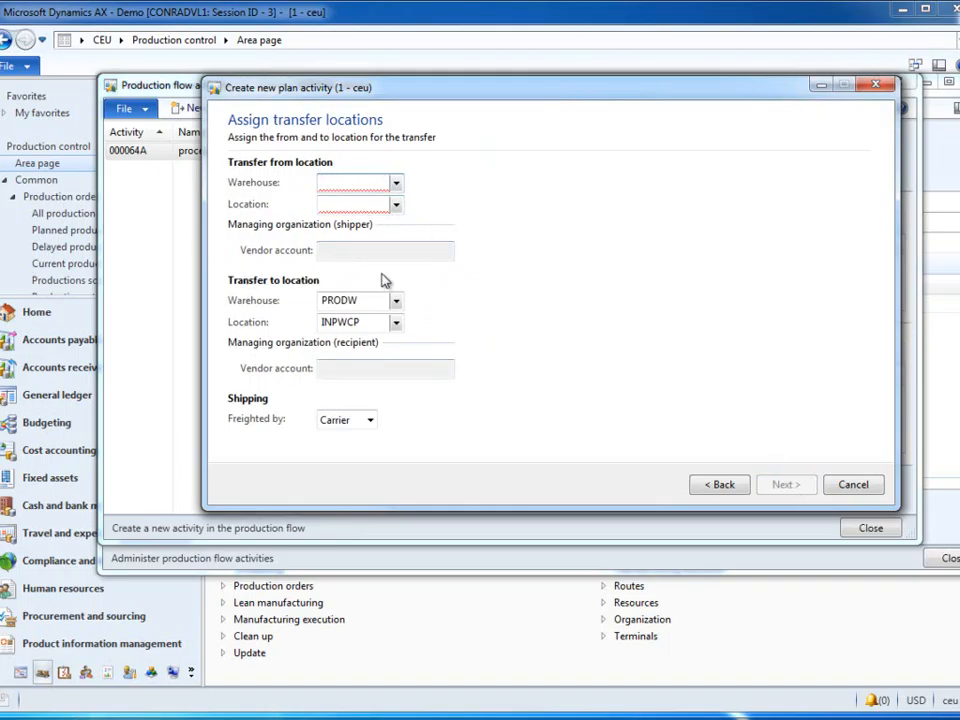
# Step: Set the transfer-from warehouse to MW and its location to OUTDOCK1
pyautogui.click(397, 183)
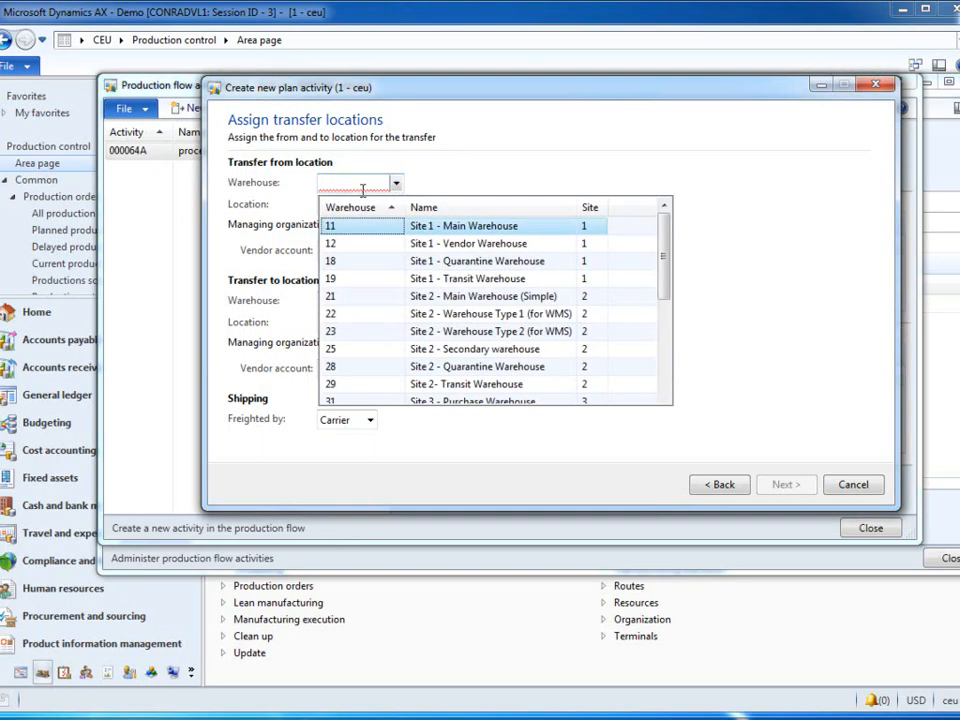
pyautogui.moveTo(667, 264); pyautogui.dragTo(665, 339)
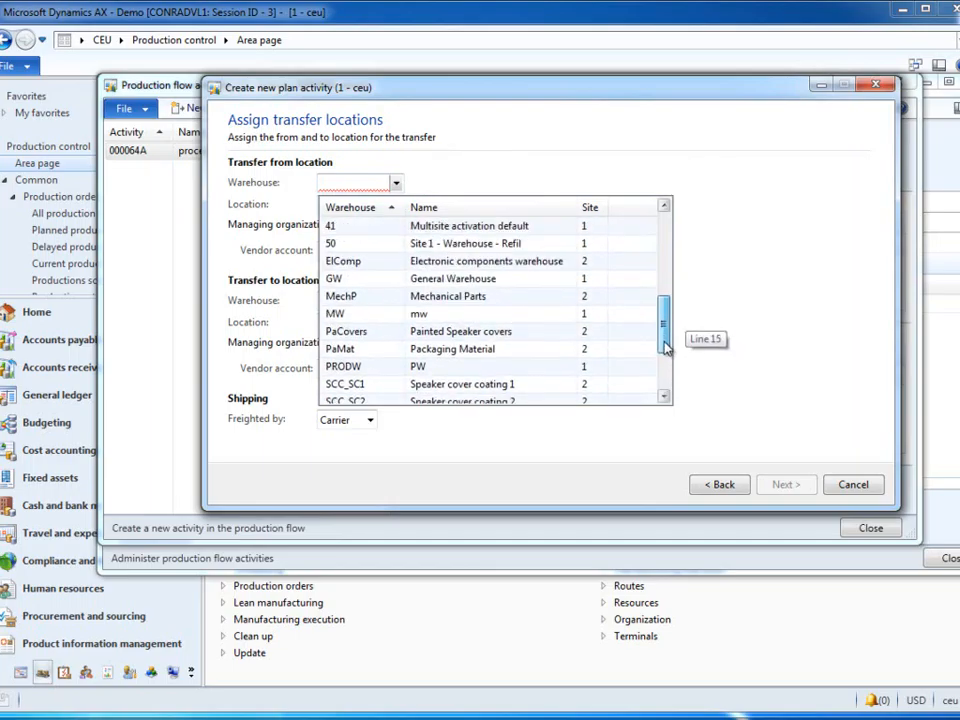
pyautogui.click(378, 321)
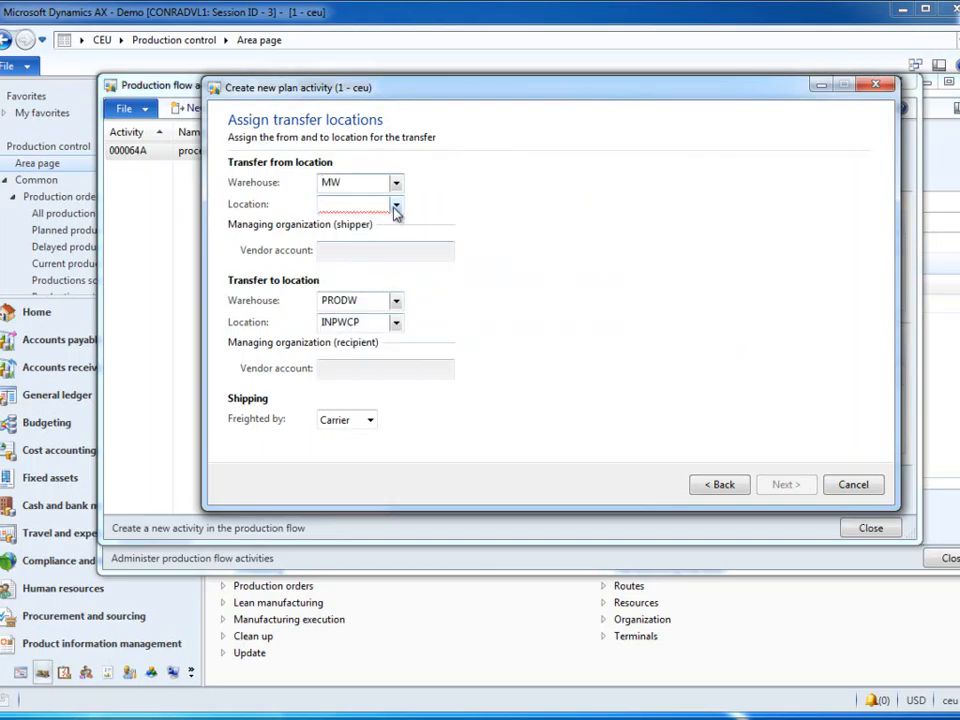
pyautogui.click(396, 205)
pyautogui.click(350, 249)
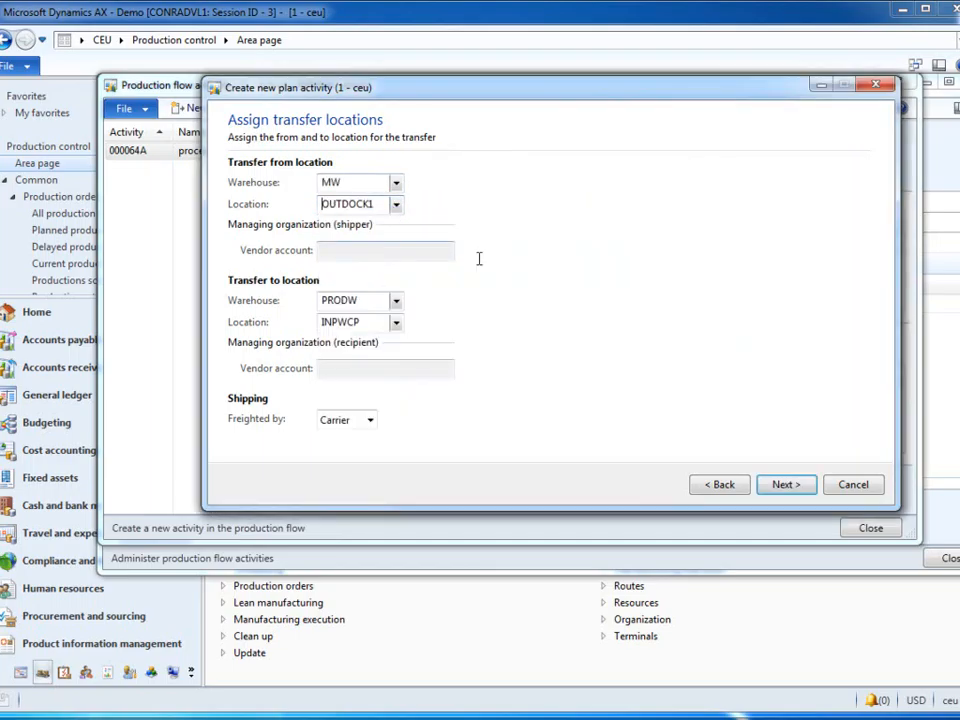
# Step: Set the transfer to be freighted by Shipper and proceed to the activity times
pyautogui.click(369, 421)
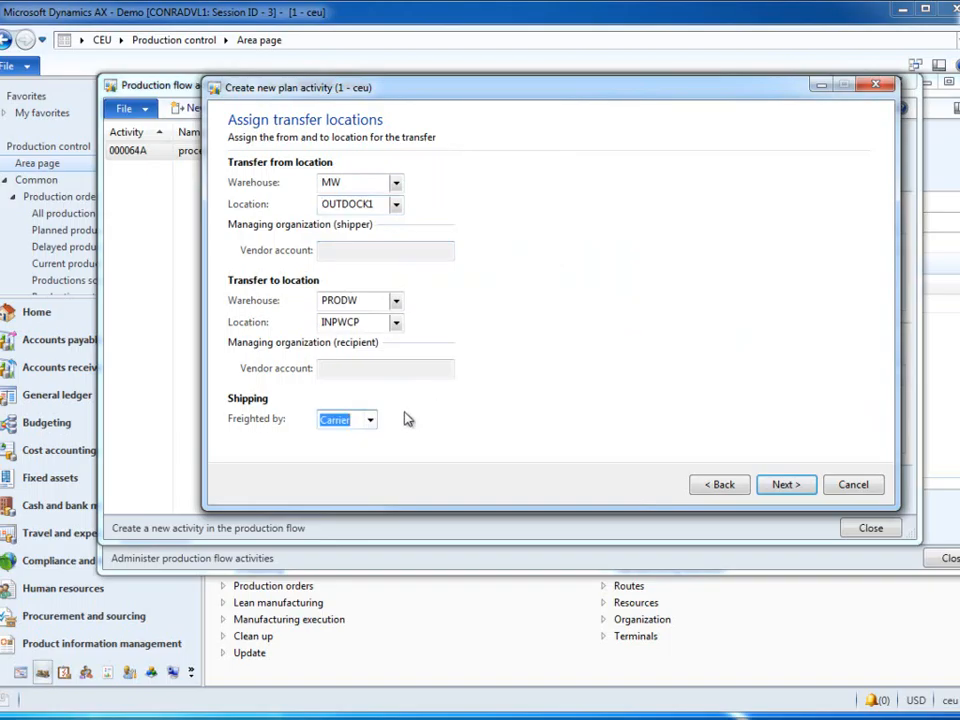
pyautogui.click(369, 421)
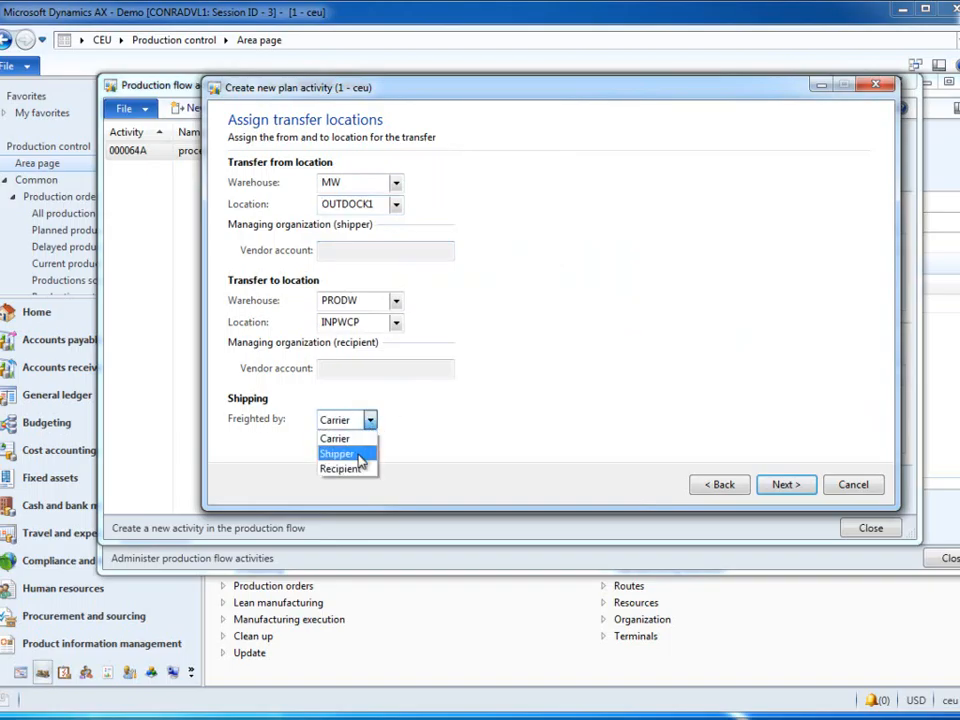
pyautogui.click(342, 454)
pyautogui.click(788, 485)
# Step: Set the transfer activity's runtime to 20 min and finish creating the activity
pyautogui.click(252, 202)
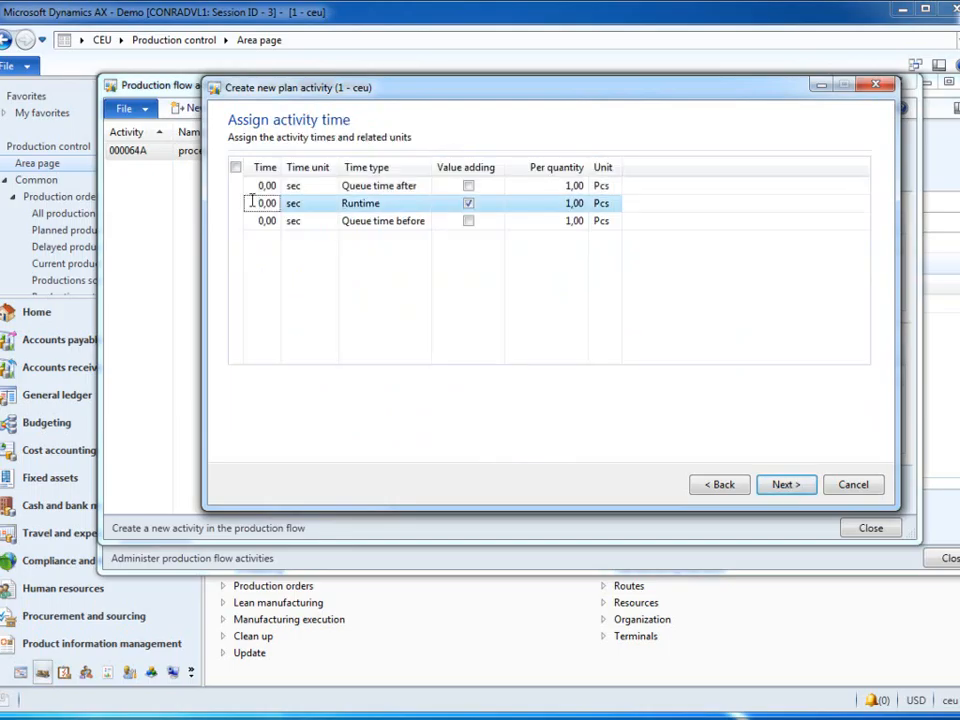
pyautogui.click(252, 202)
pyautogui.write('20')
pyautogui.click(330, 204)
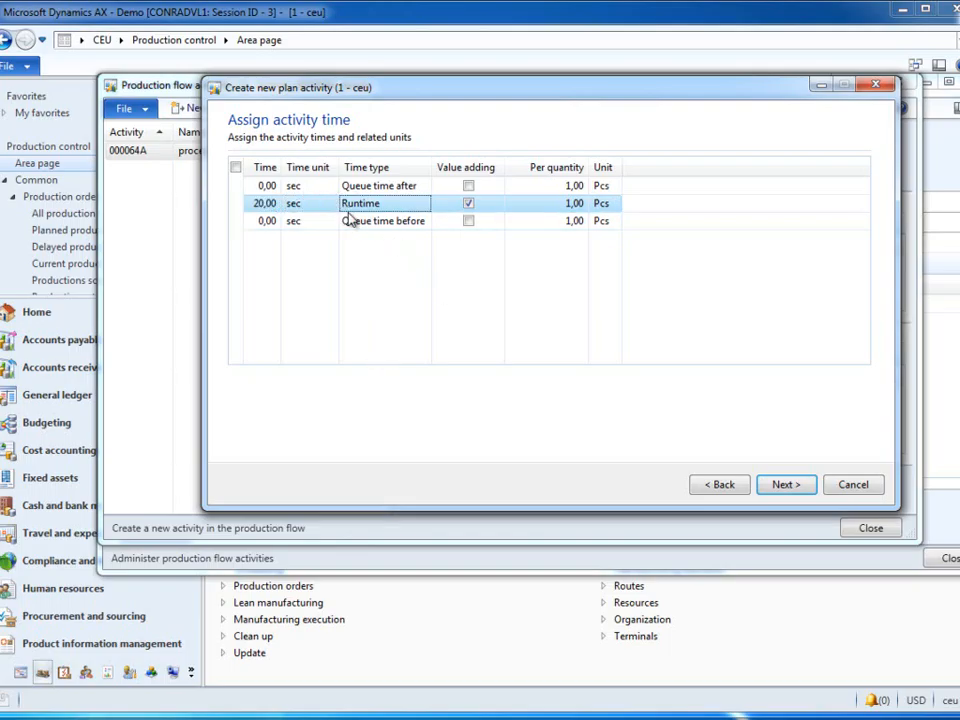
pyautogui.click(331, 205)
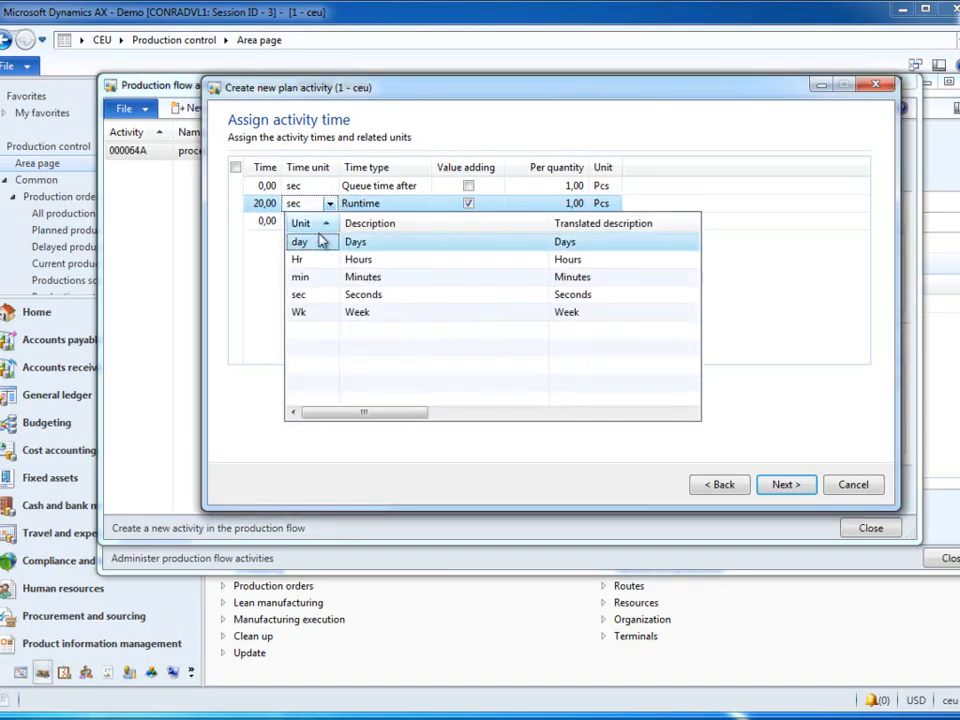
pyautogui.click(305, 276)
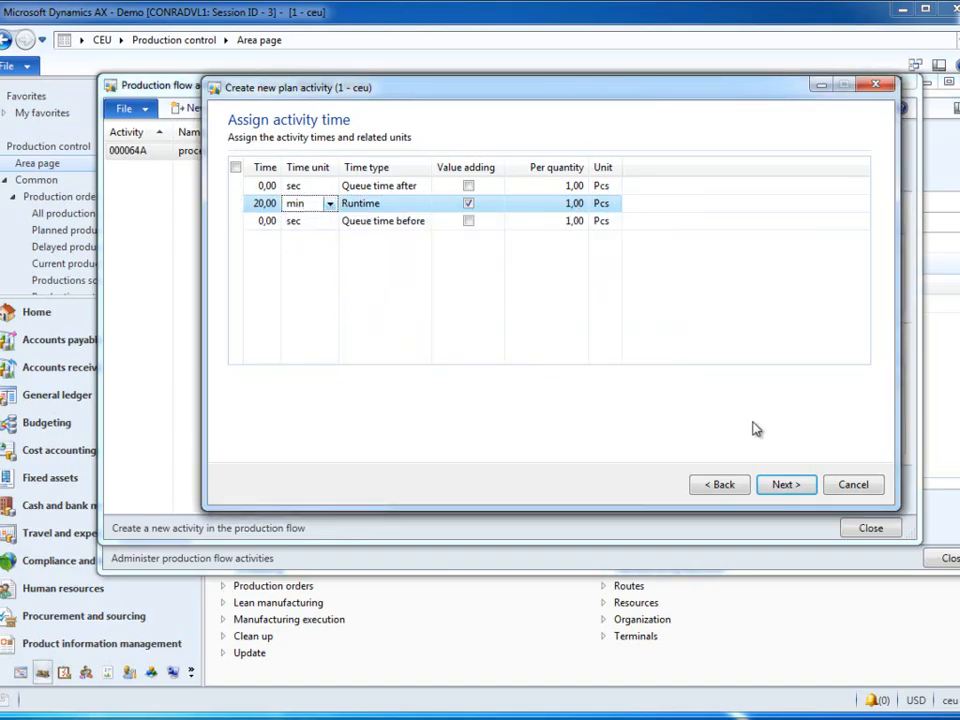
pyautogui.click(790, 487)
pyautogui.click(800, 491)
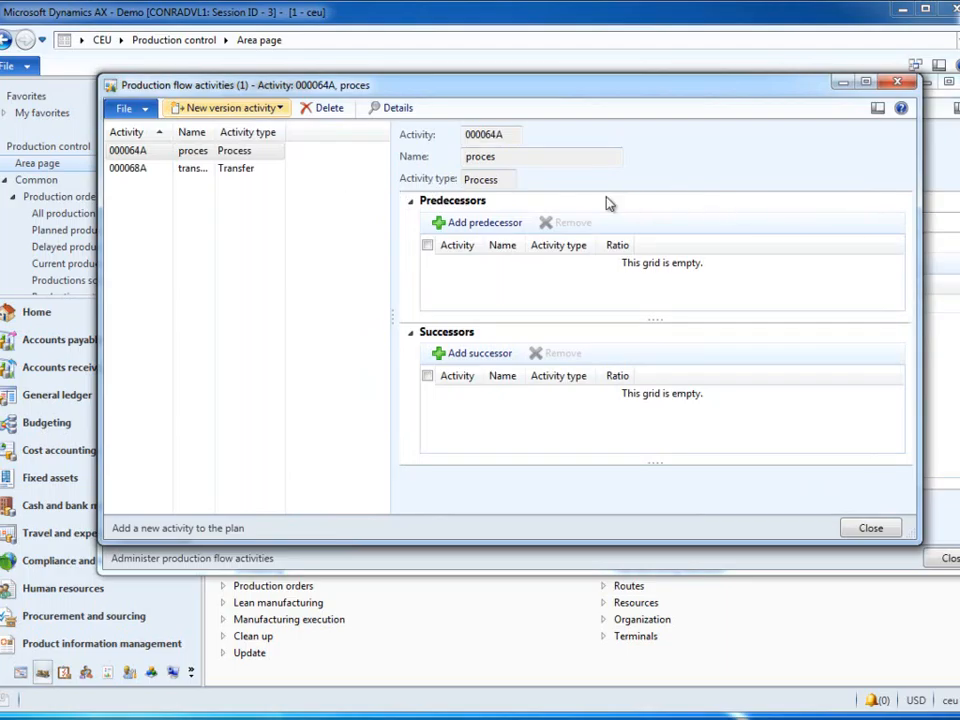
# Step: Add the proces activity as successor of the transfer activity and close the production flow activities
pyautogui.moveTo(213, 132); pyautogui.dragTo(269, 133)
pyautogui.click(215, 153)
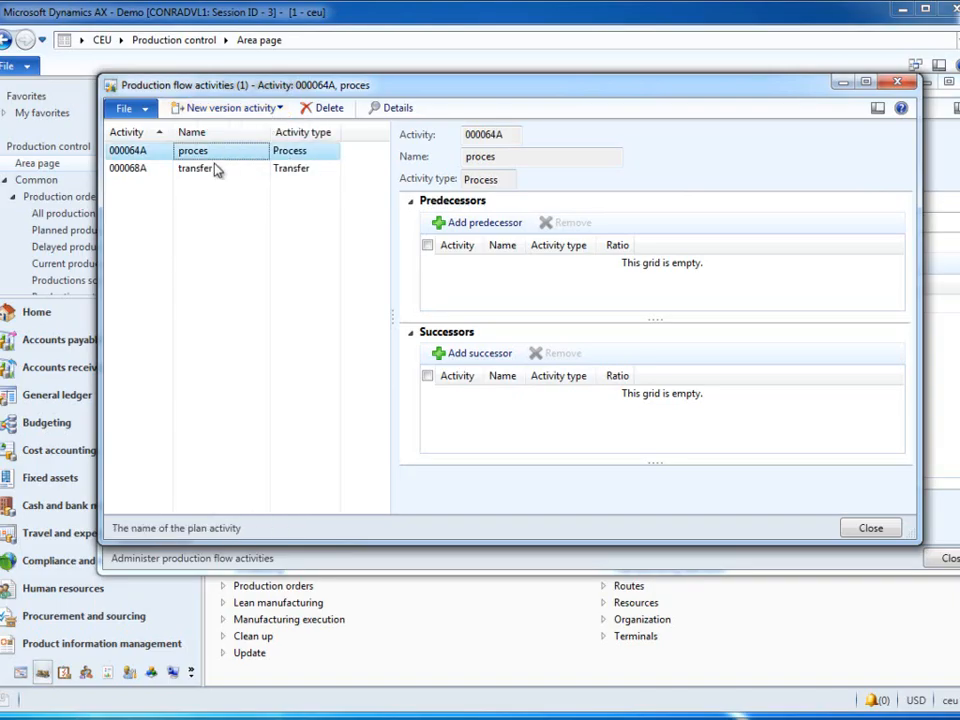
pyautogui.click(215, 170)
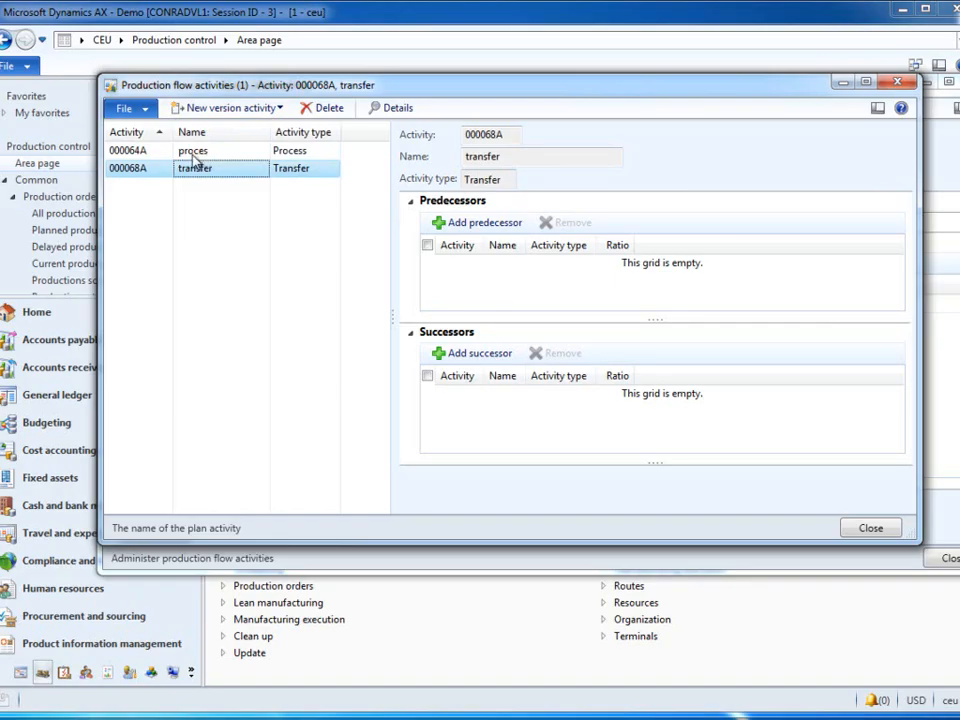
pyautogui.click(480, 355)
pyautogui.click(375, 281)
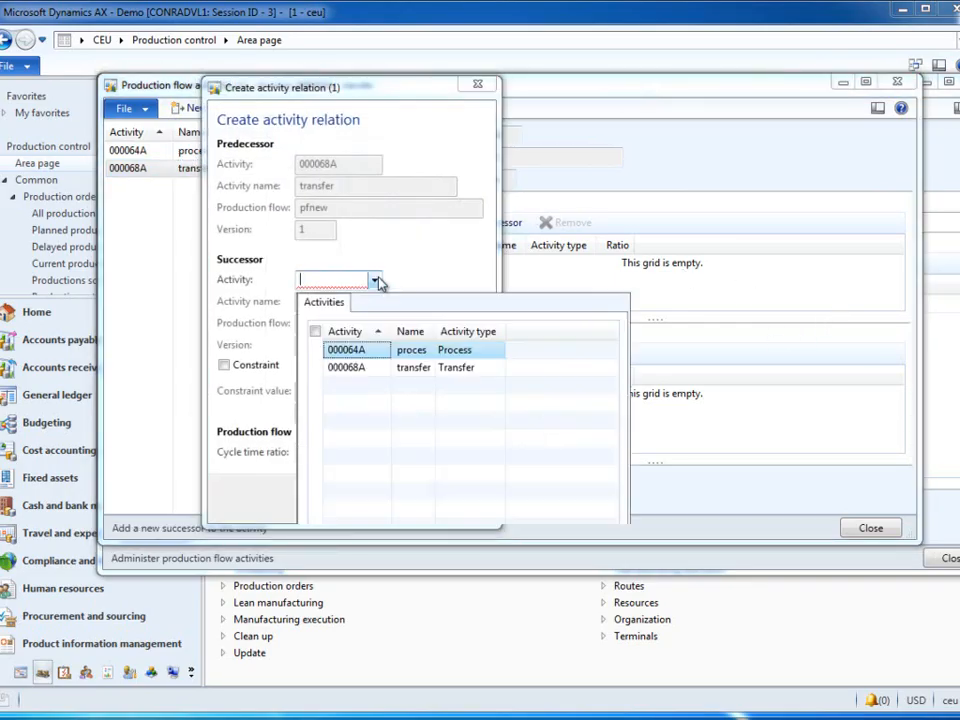
pyautogui.click(350, 354)
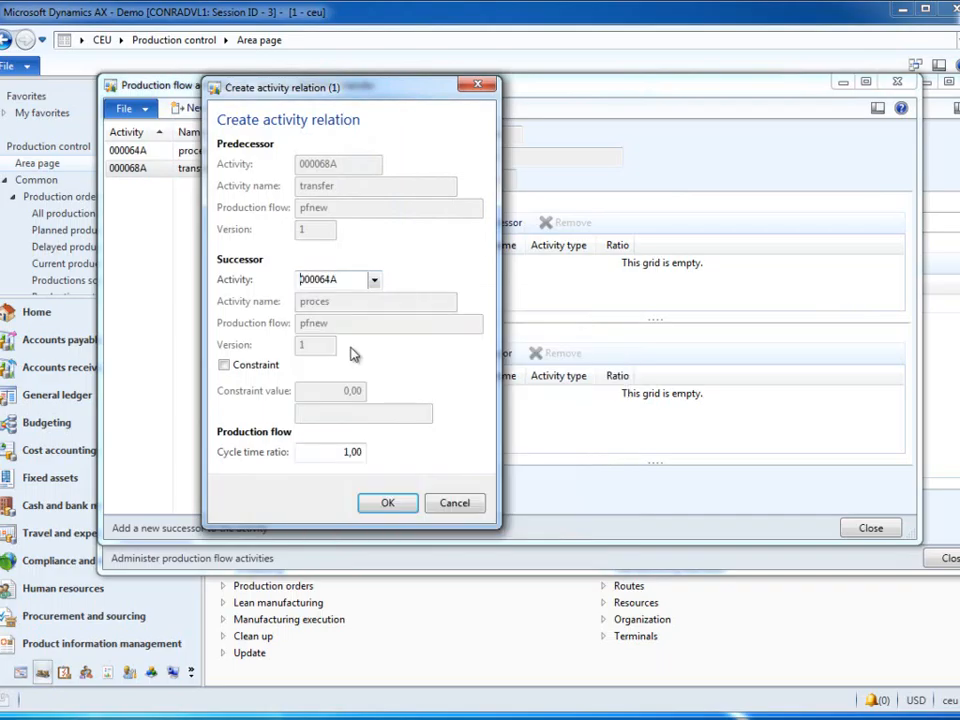
pyautogui.click(393, 507)
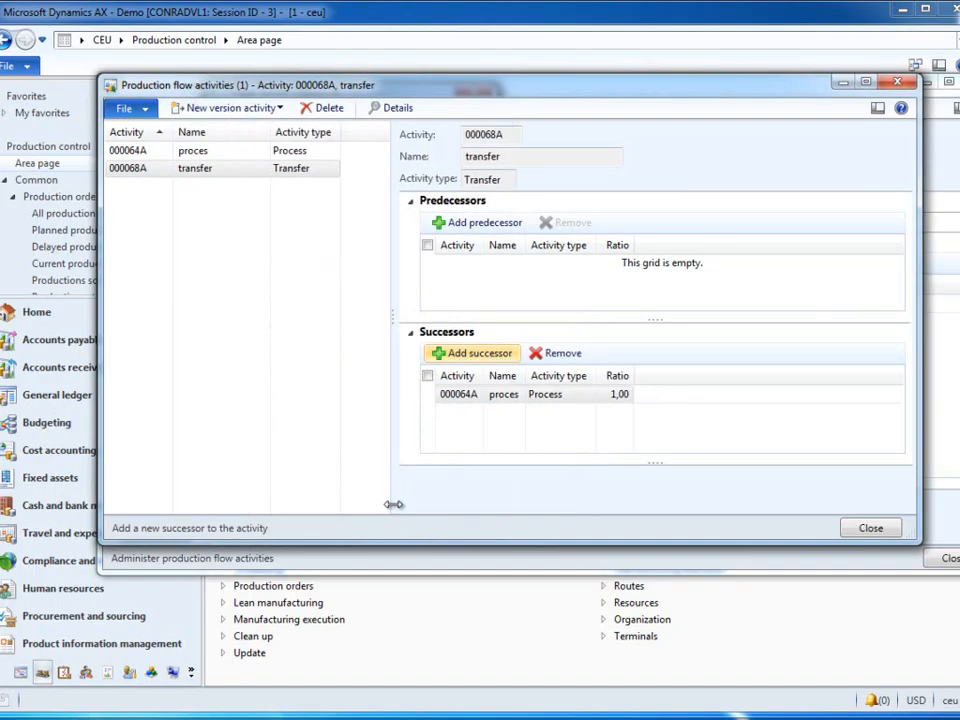
pyautogui.click(866, 528)
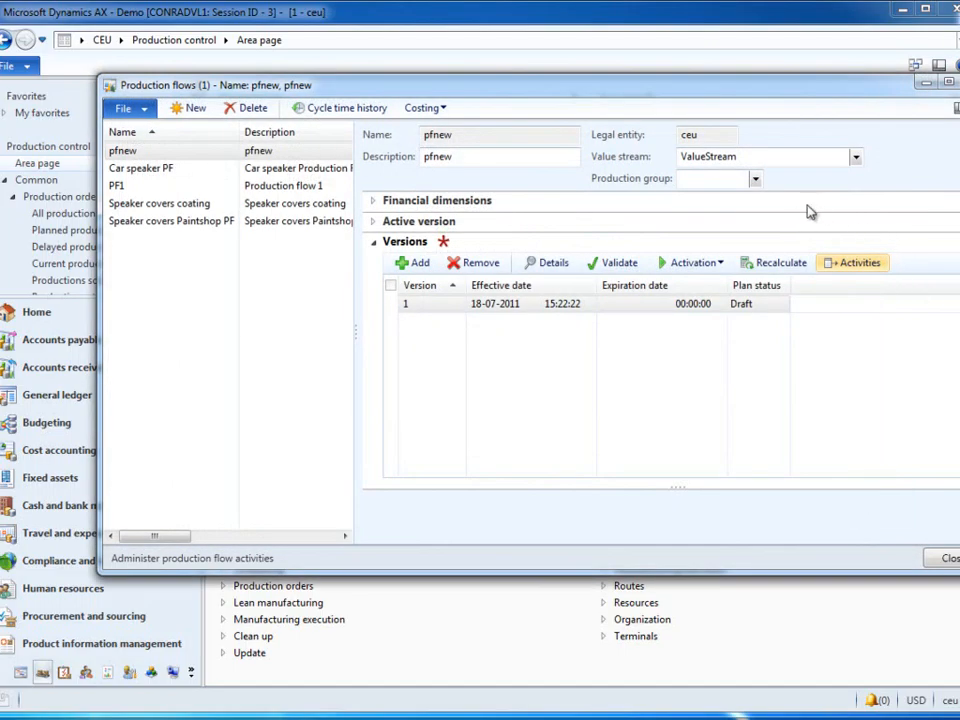
# Step: Set the takt unit to min in the details of pfnew version 1 and close the details
pyautogui.click(560, 266)
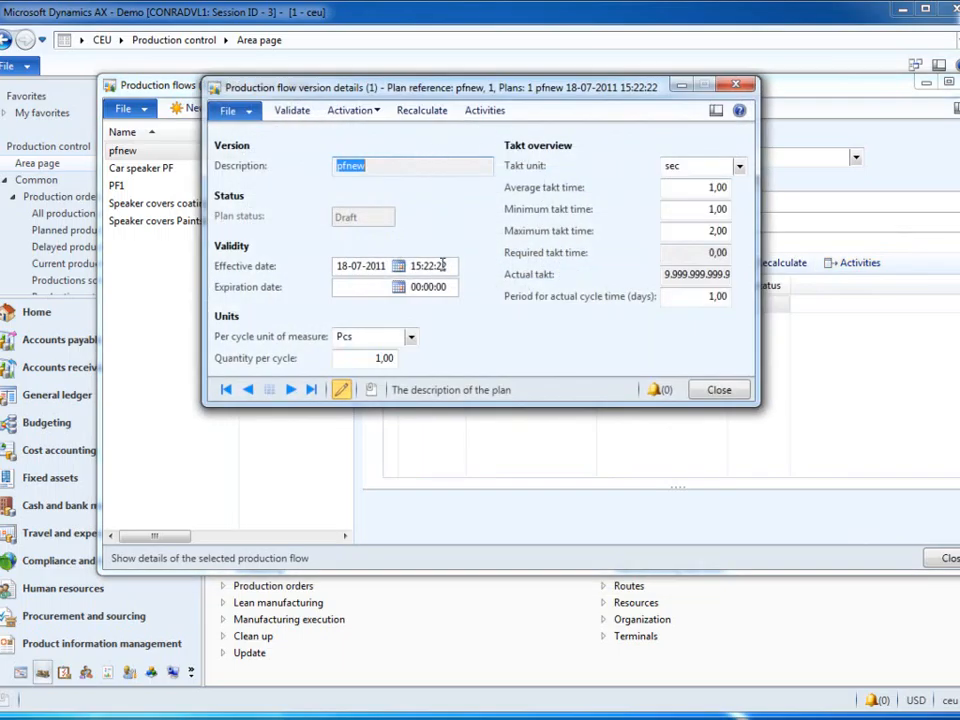
pyautogui.click(739, 166)
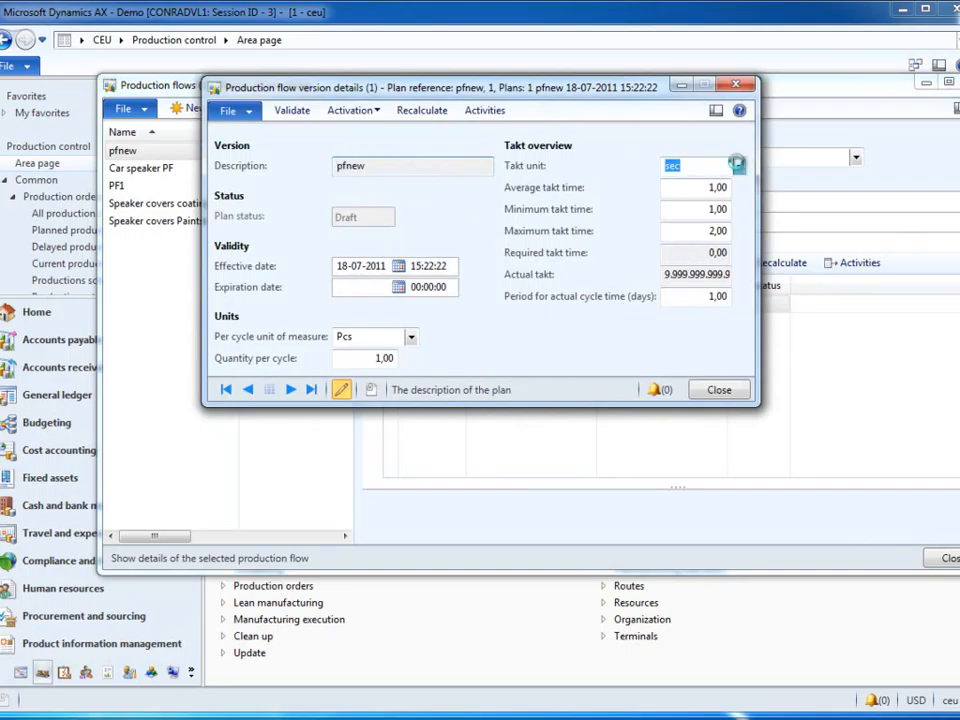
pyautogui.click(682, 244)
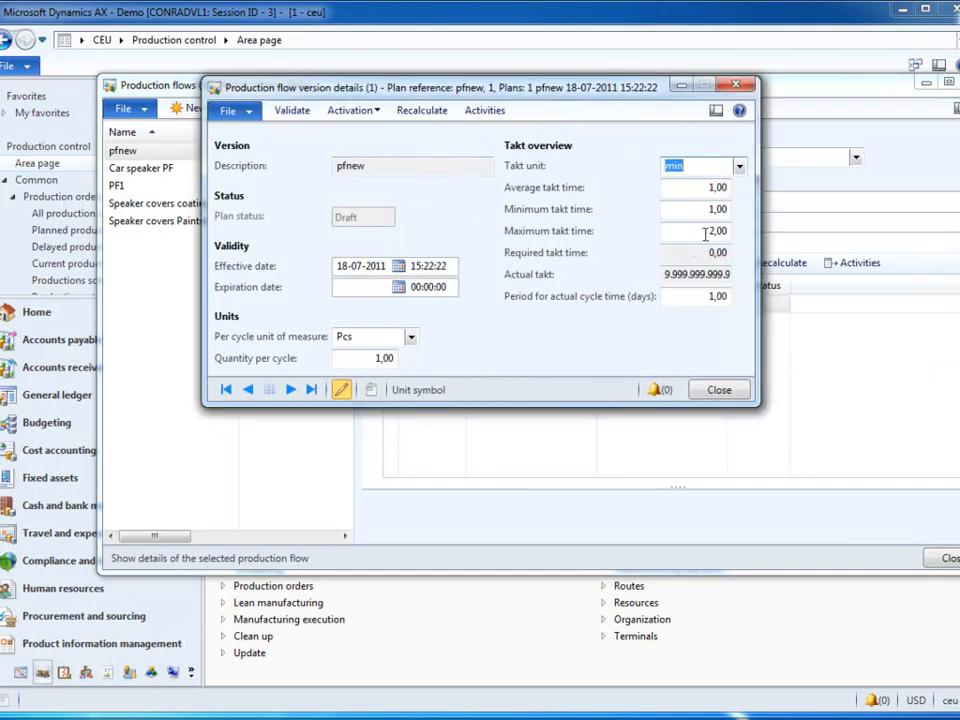
pyautogui.click(693, 186)
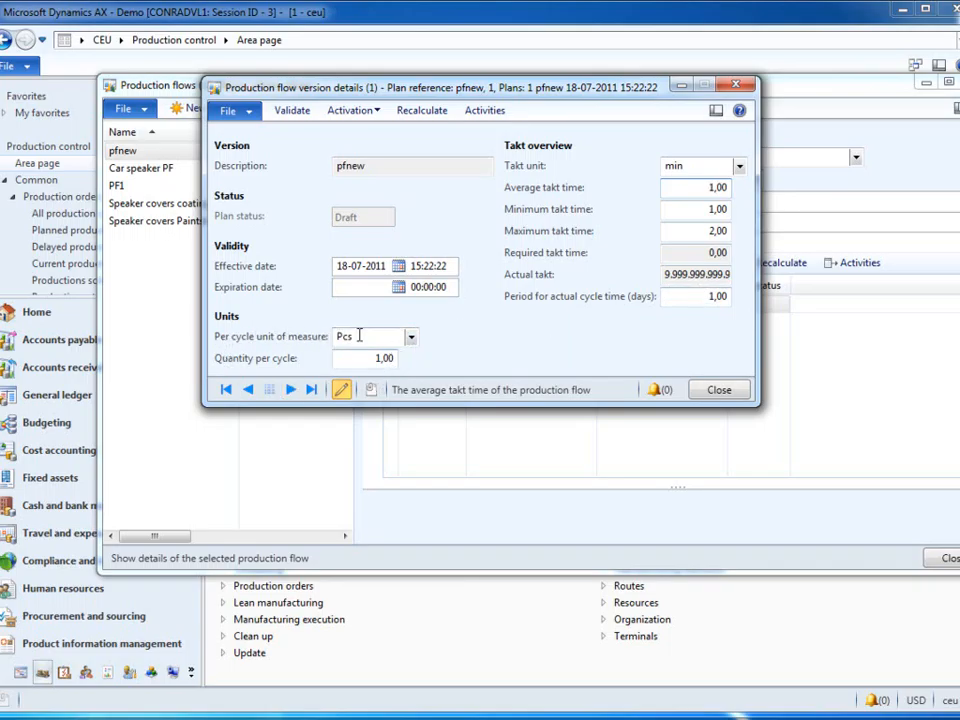
pyautogui.click(722, 391)
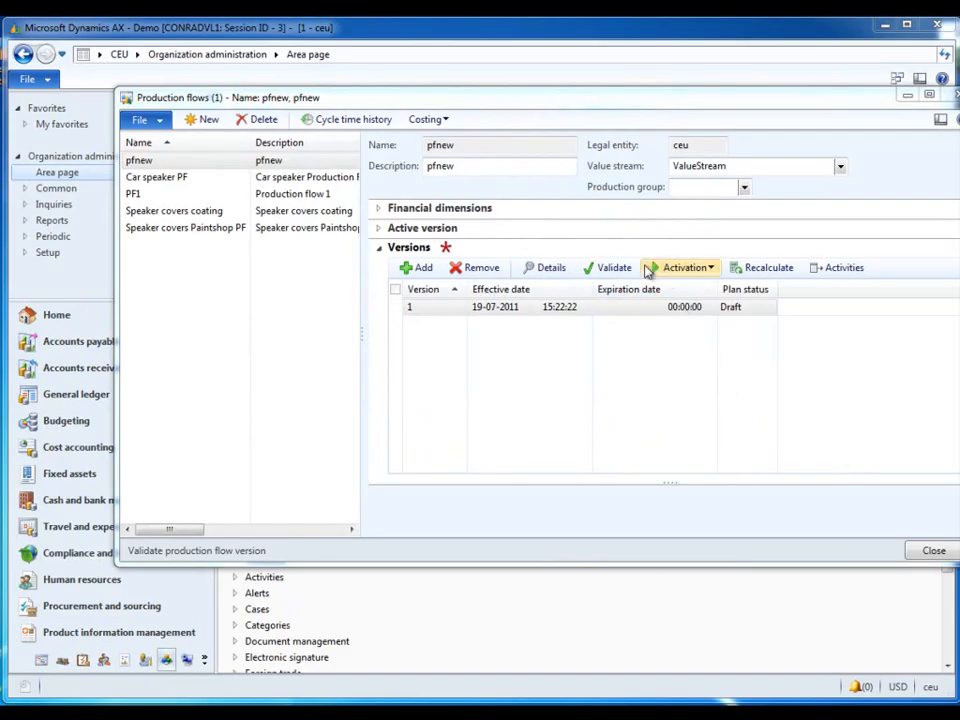
# Step: Validate version 1 of the pfnew production flow and dismiss the message
pyautogui.click(614, 270)
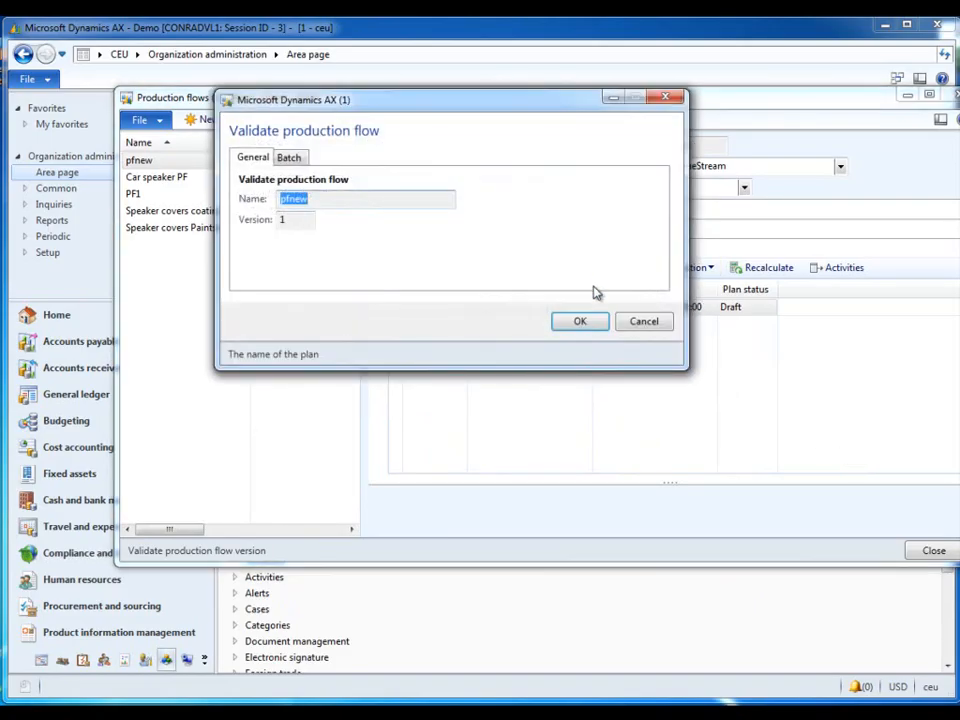
pyautogui.click(583, 322)
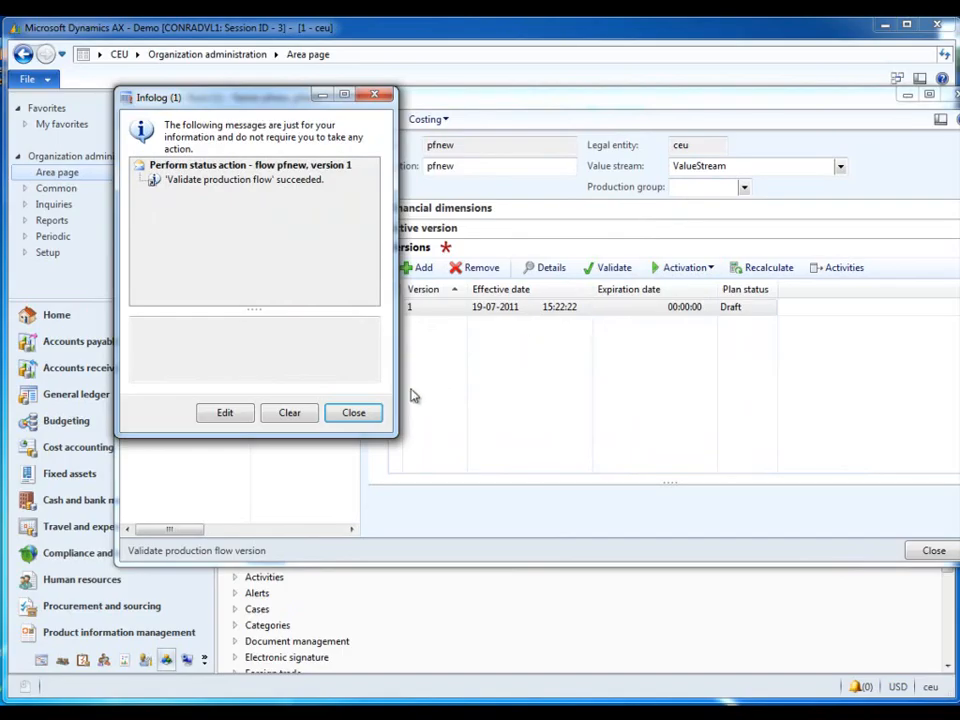
pyautogui.click(360, 412)
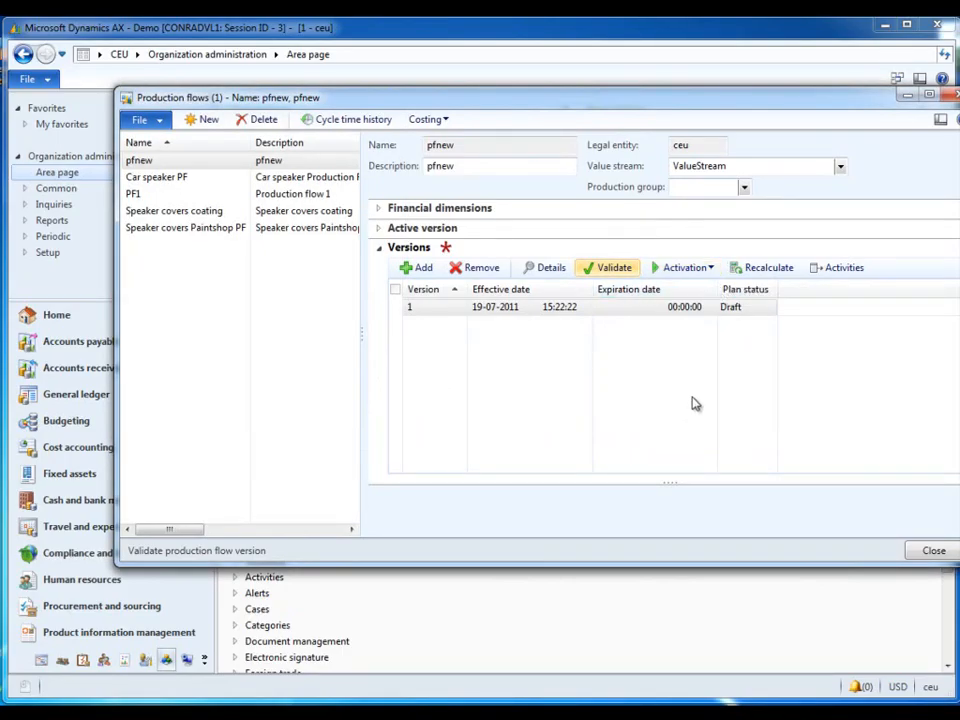
# Step: Activate version 1 of the pfnew production flow and close the production flows form
pyautogui.click(711, 269)
pyautogui.click(690, 287)
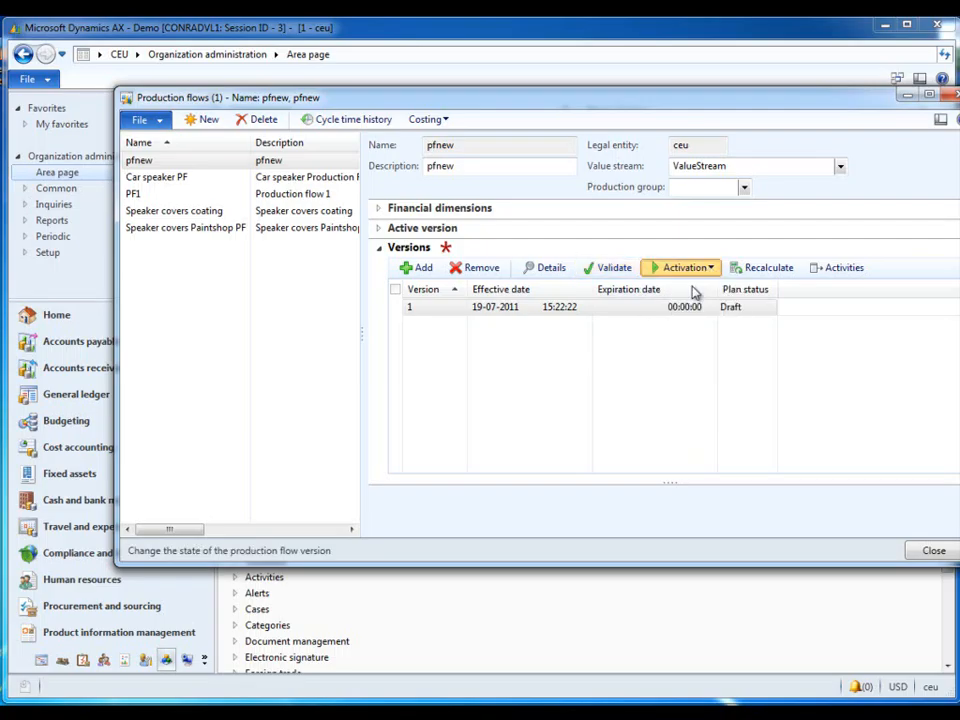
pyautogui.click(586, 323)
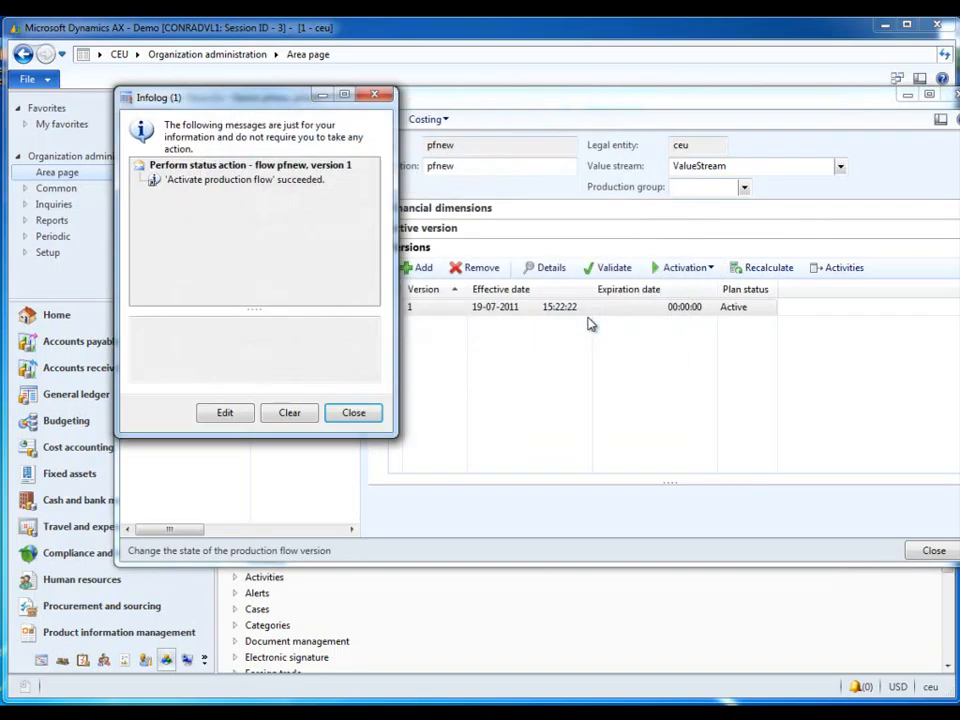
pyautogui.click(352, 414)
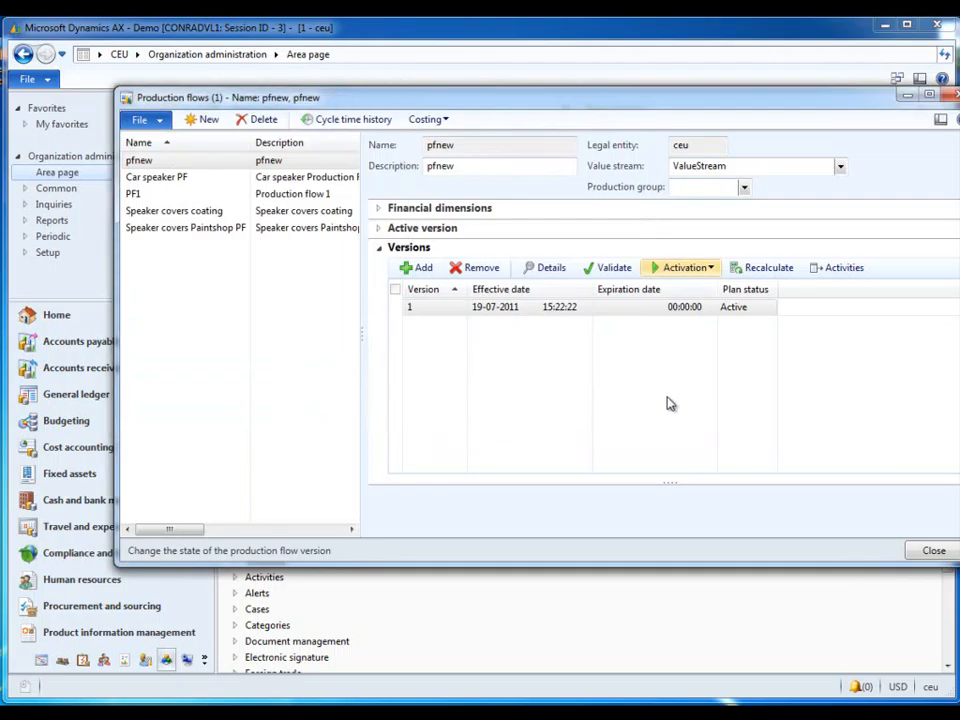
pyautogui.click(927, 551)
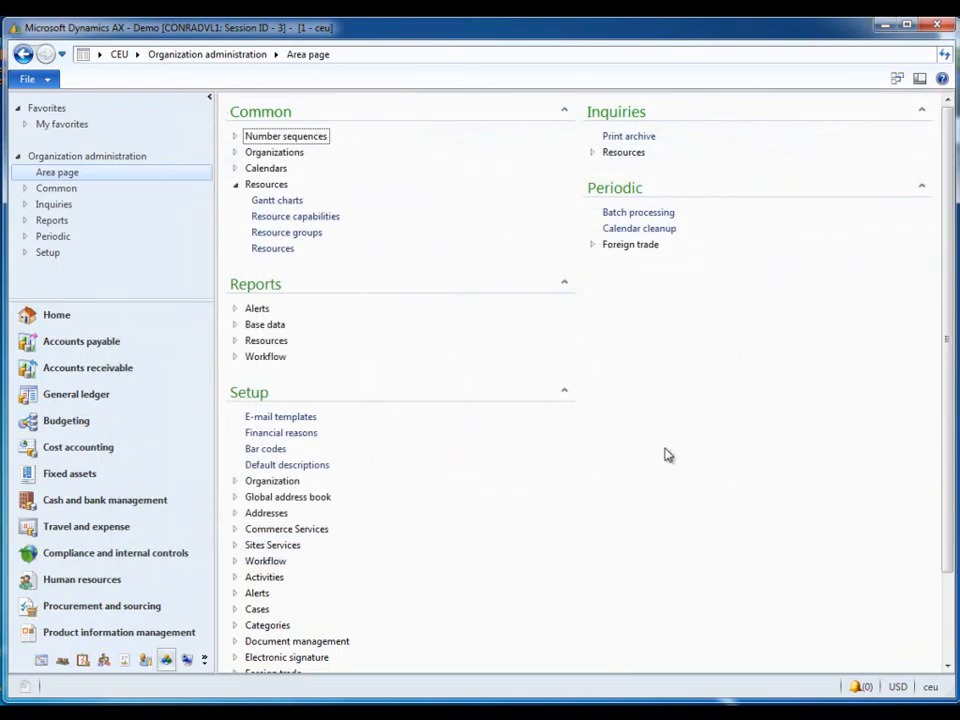
# Step: Create a new kanban rule in Production control with proces as the first plan activity, keeping type Manufacturing and strategy Fixed
pyautogui.click(62, 662)
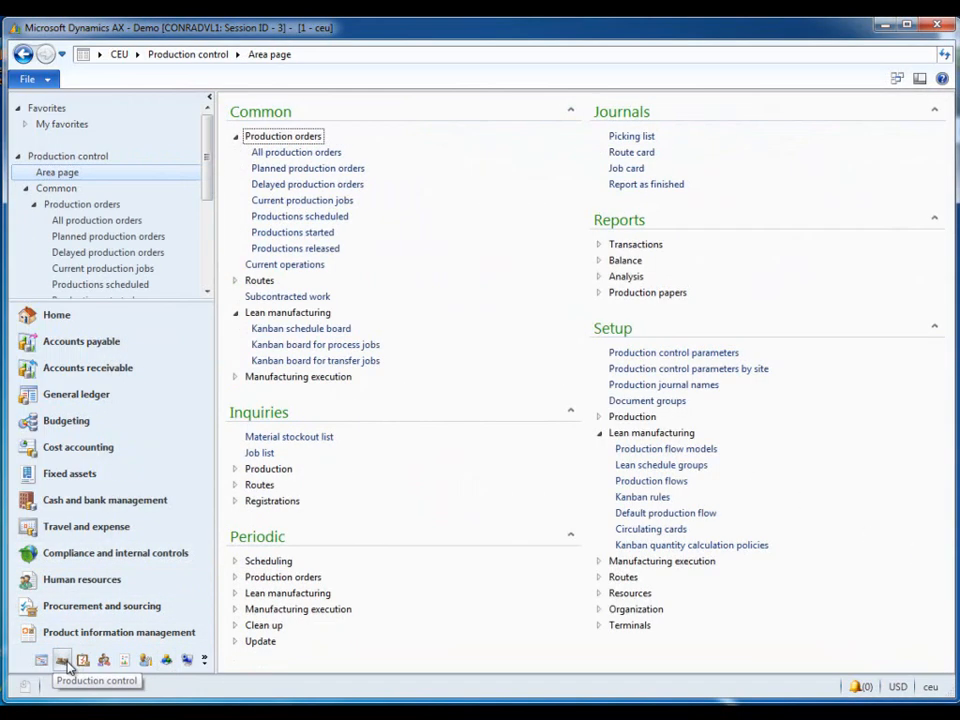
pyautogui.click(633, 498)
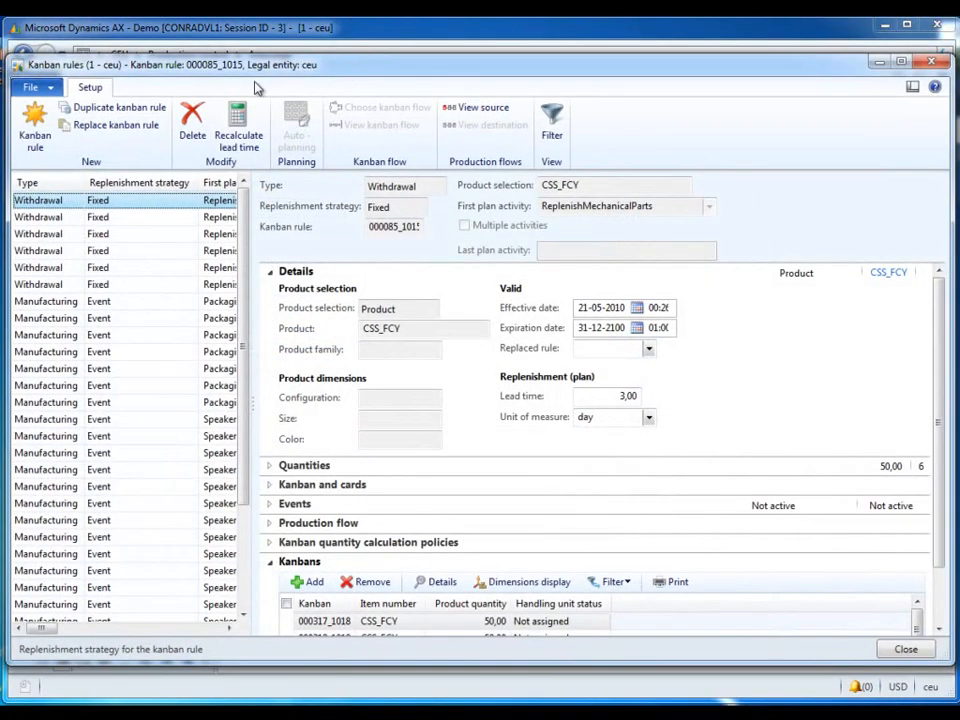
pyautogui.click(35, 122)
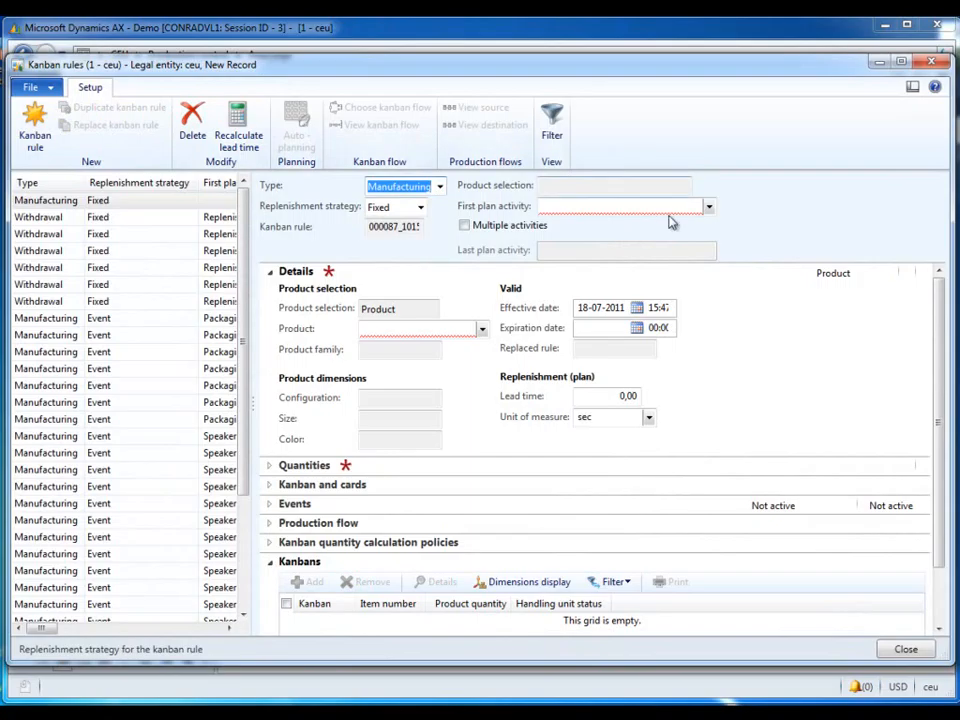
pyautogui.click(709, 207)
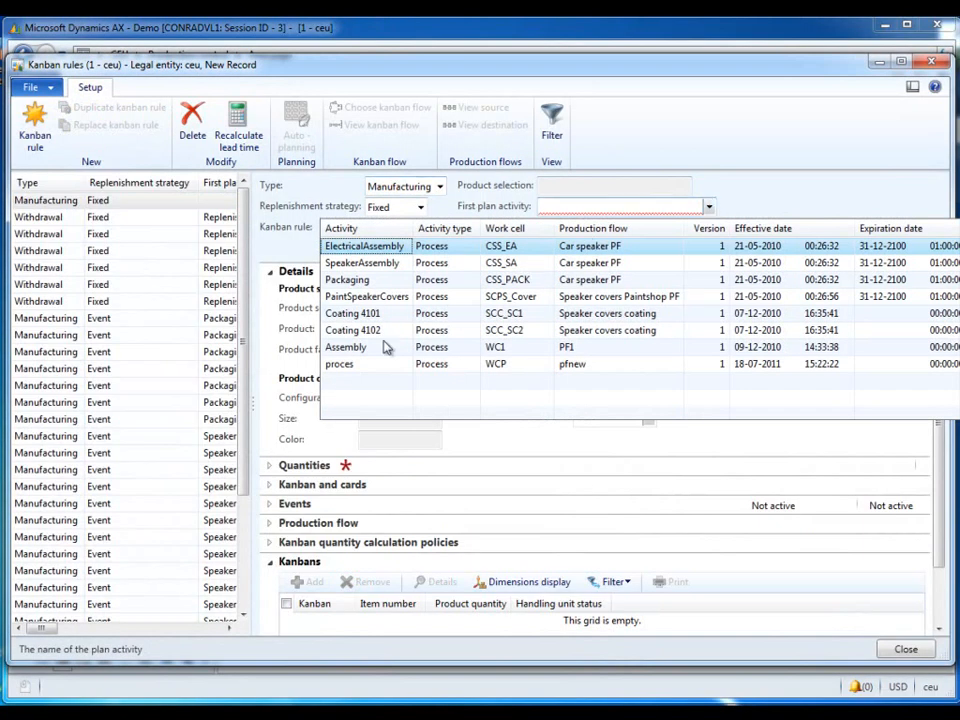
pyautogui.click(355, 366)
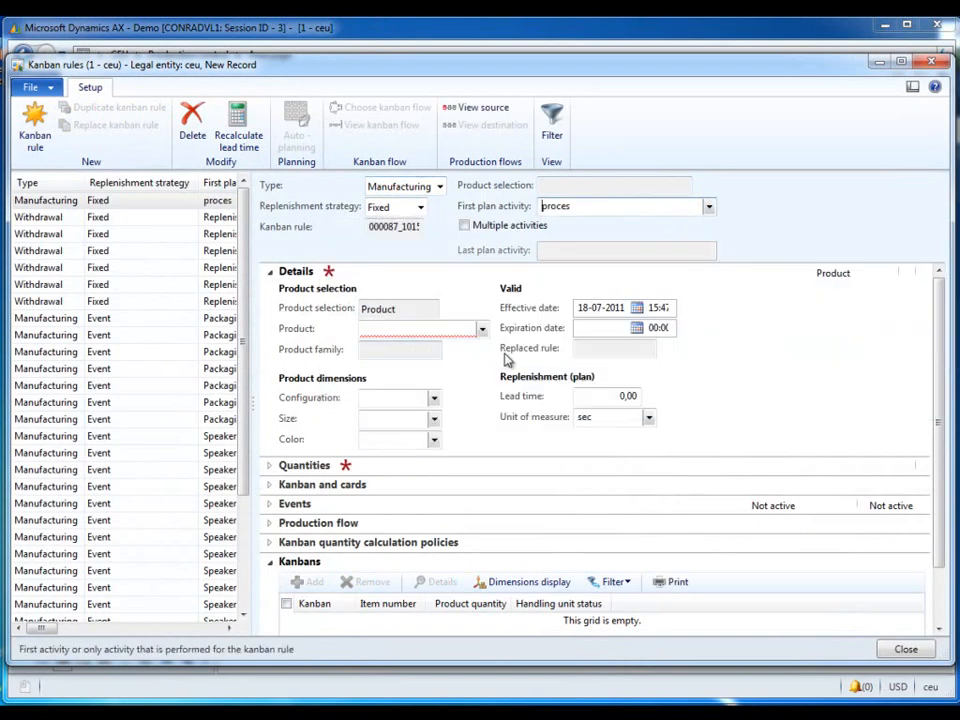
# Step: Assign product CSS_CSB to the new kanban rule, narrowing the product lookup with css
pyautogui.click(482, 329)
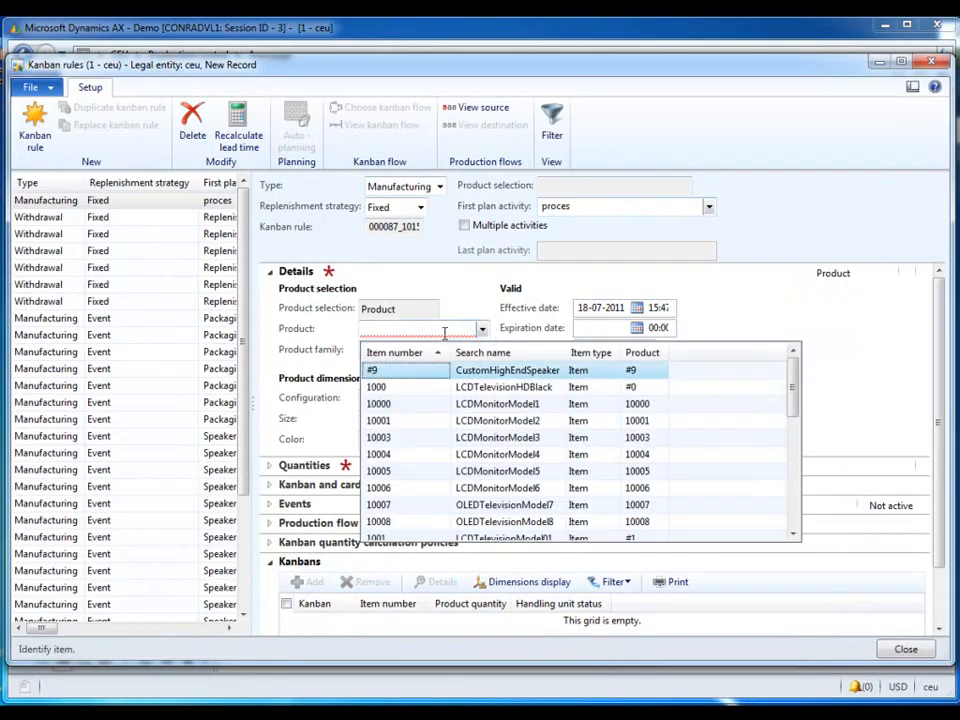
pyautogui.click(444, 330)
pyautogui.write('css')
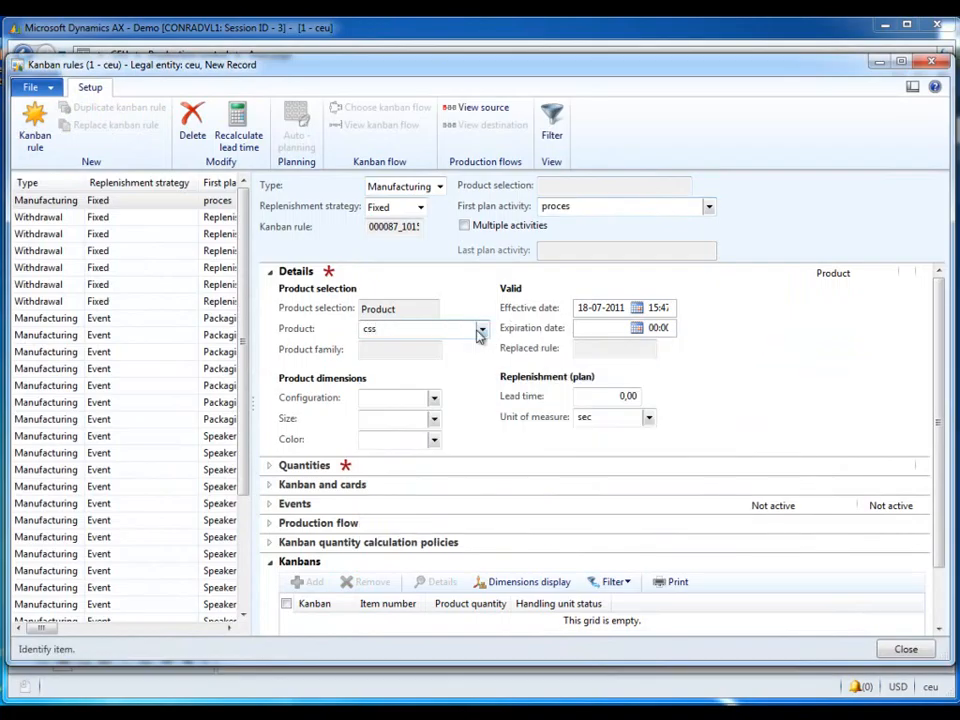
pyautogui.click(482, 330)
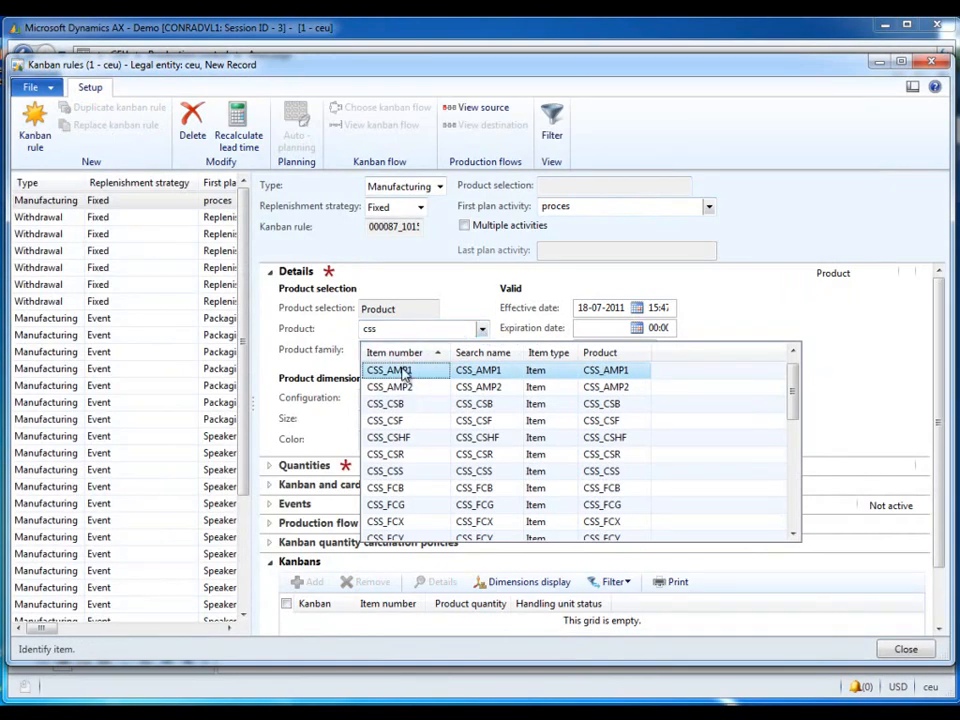
pyautogui.click(392, 403)
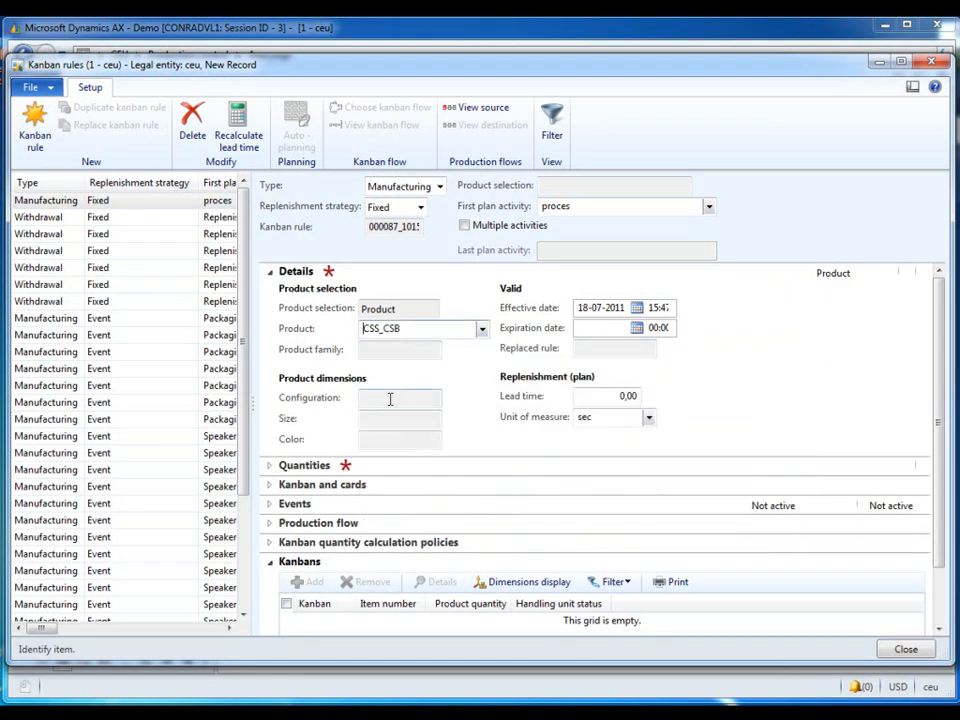
# Step: Set the kanban rule's default product quantity to 5 and its fixed kanban quantity to 5
pyautogui.click(396, 466)
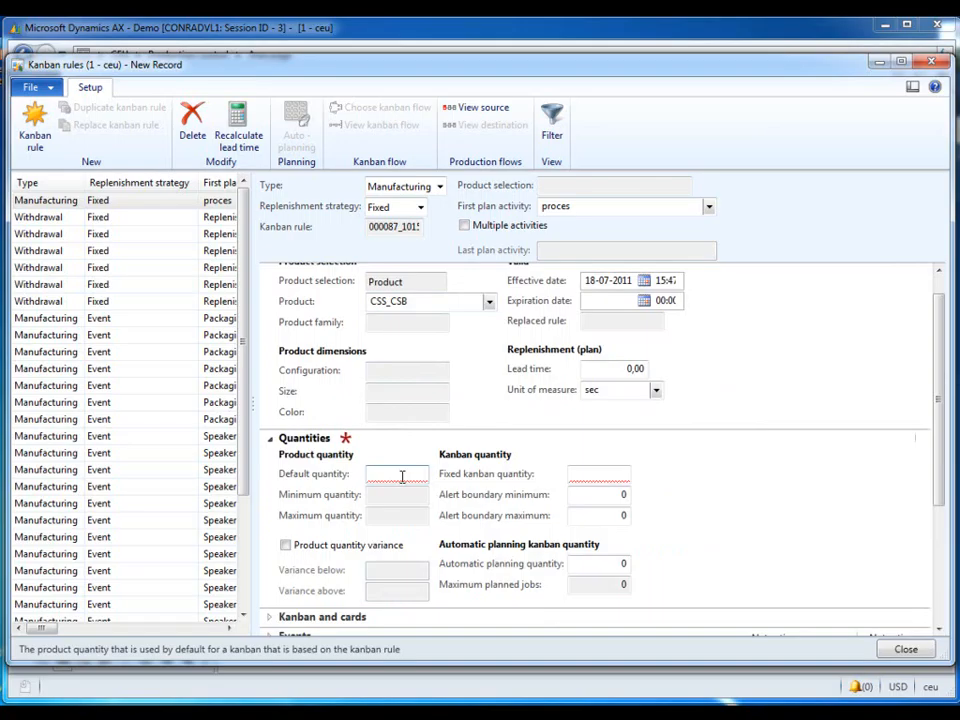
pyautogui.write('5')
pyautogui.click(598, 472)
pyautogui.write('5')
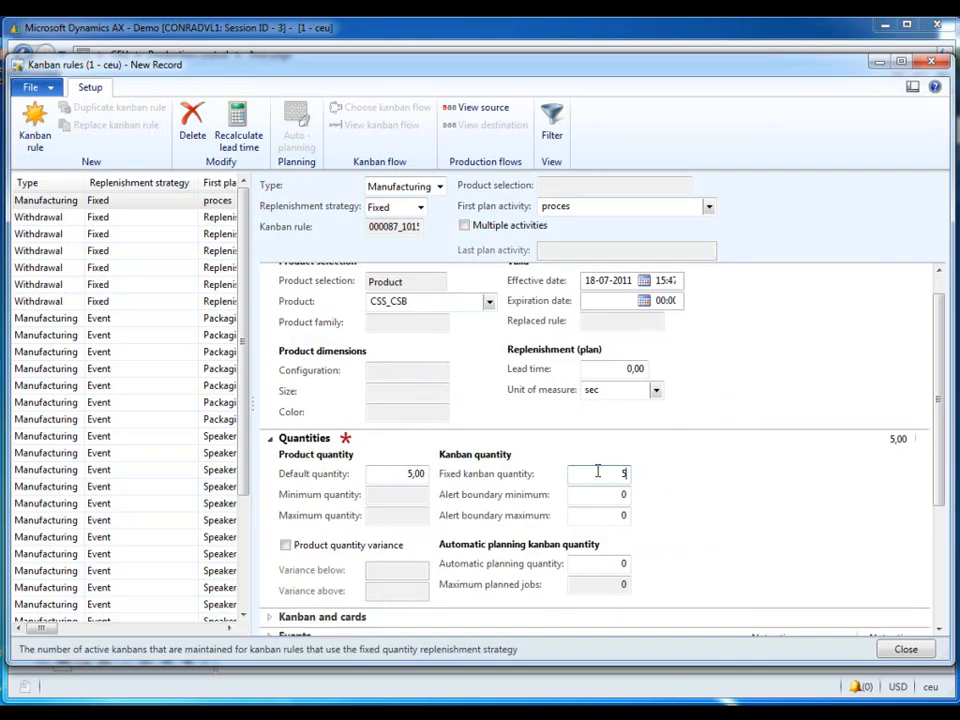
pyautogui.click(643, 442)
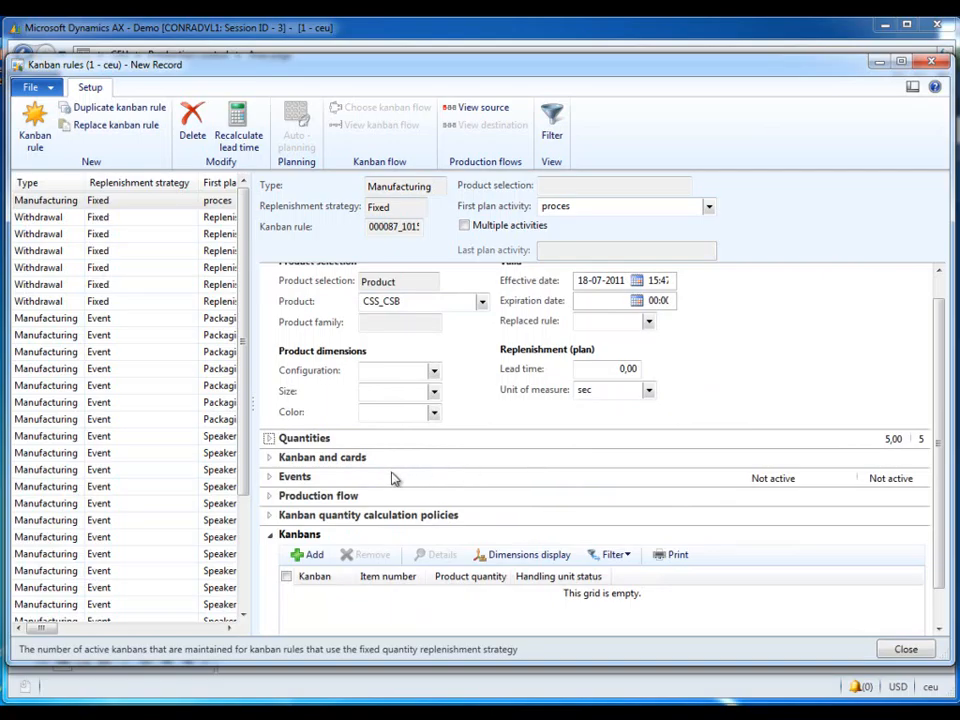
# Step: Create 5 new kanbans for the CSS_CSB rule and close the kanban rules form
pyautogui.click(310, 556)
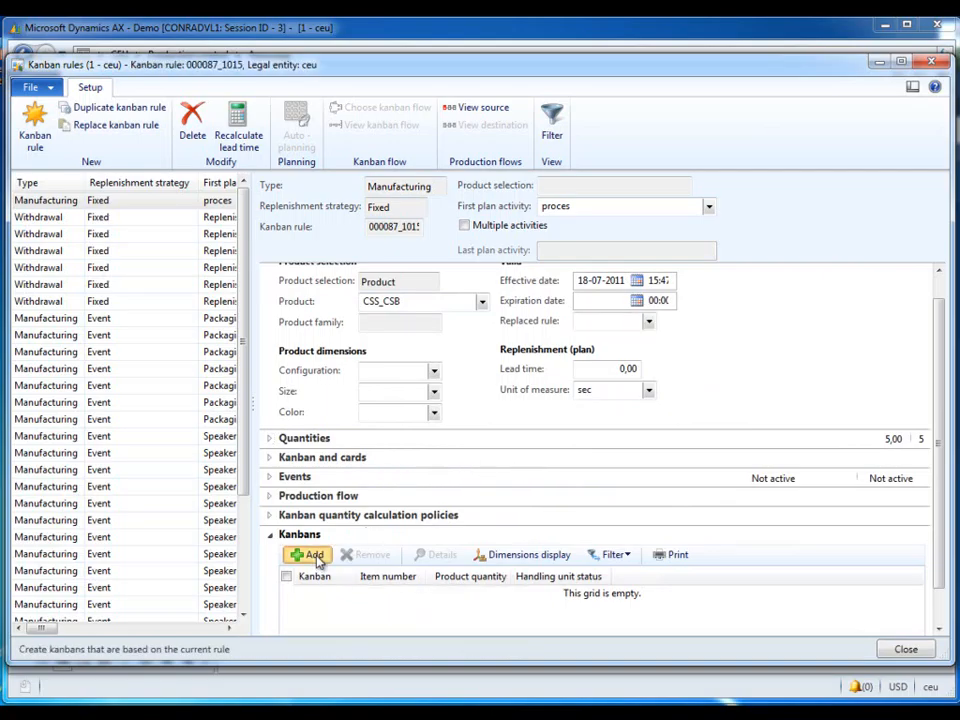
pyautogui.click(319, 301)
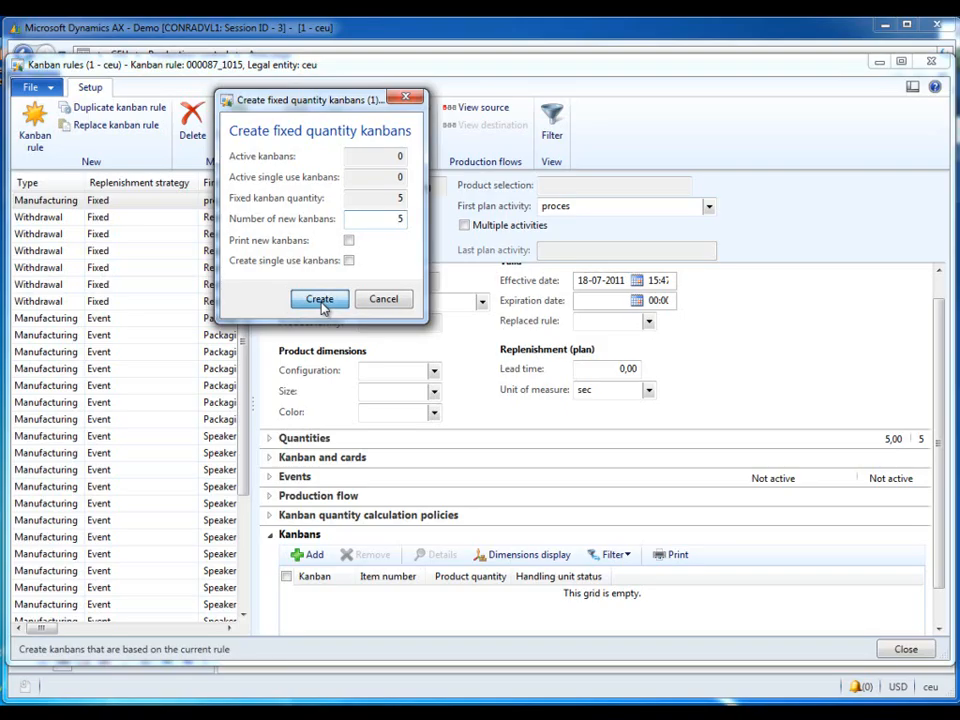
pyautogui.scroll(-1, 575, 609)
pyautogui.scroll(-1, 943, 553)
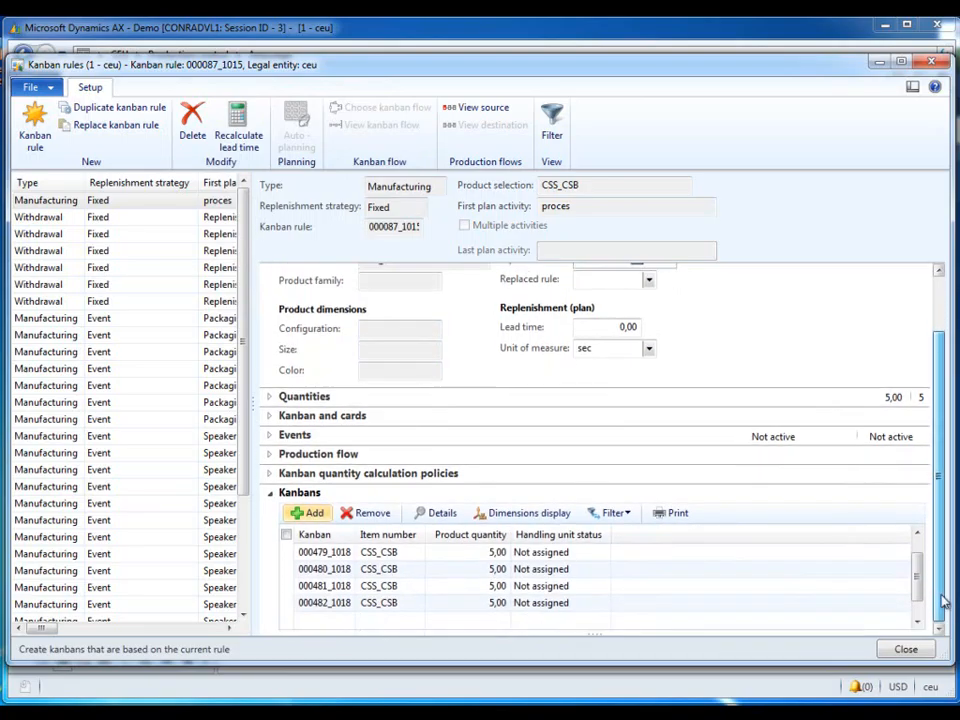
pyautogui.click(898, 652)
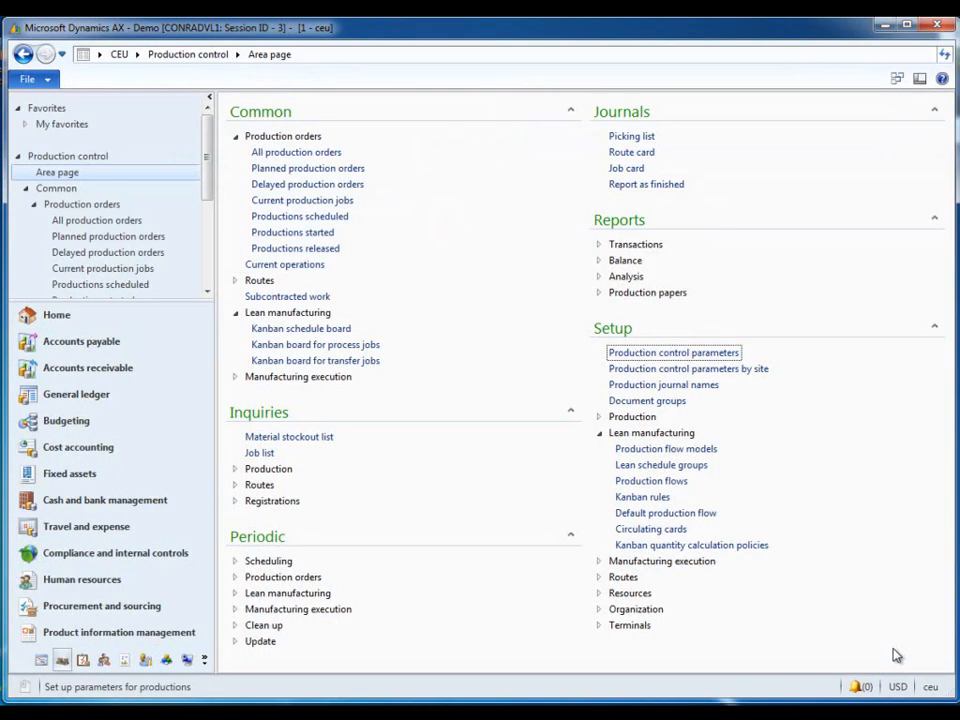